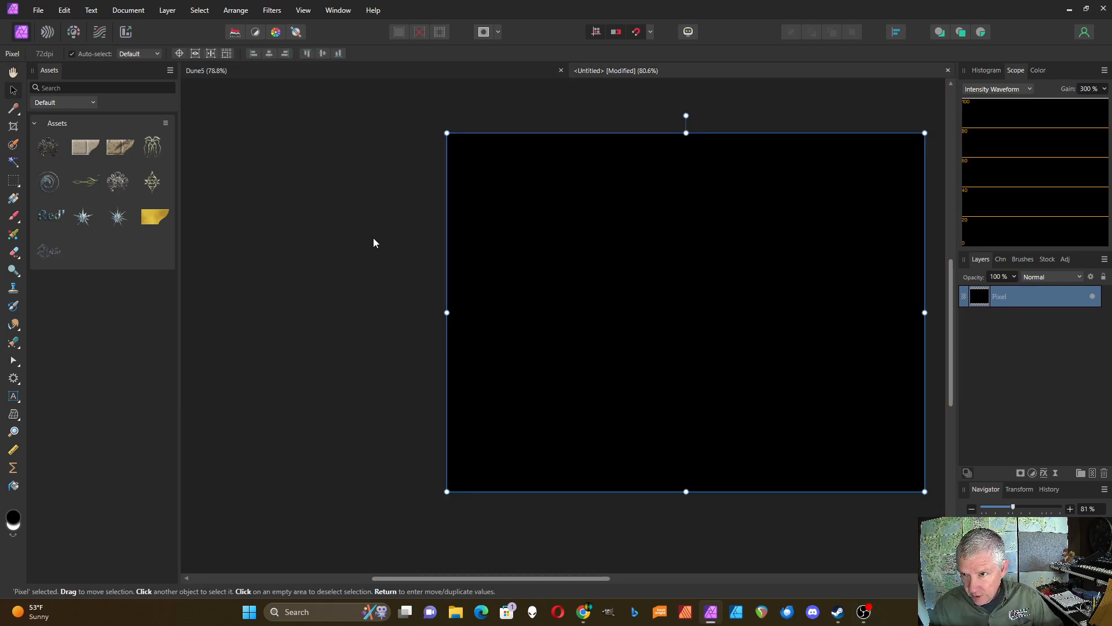
# Start a Procedural Texture on the pixel layer and add an equation beginning with "var v=vec2(rx,ry)*a/w;"
pyautogui.click(13, 467)
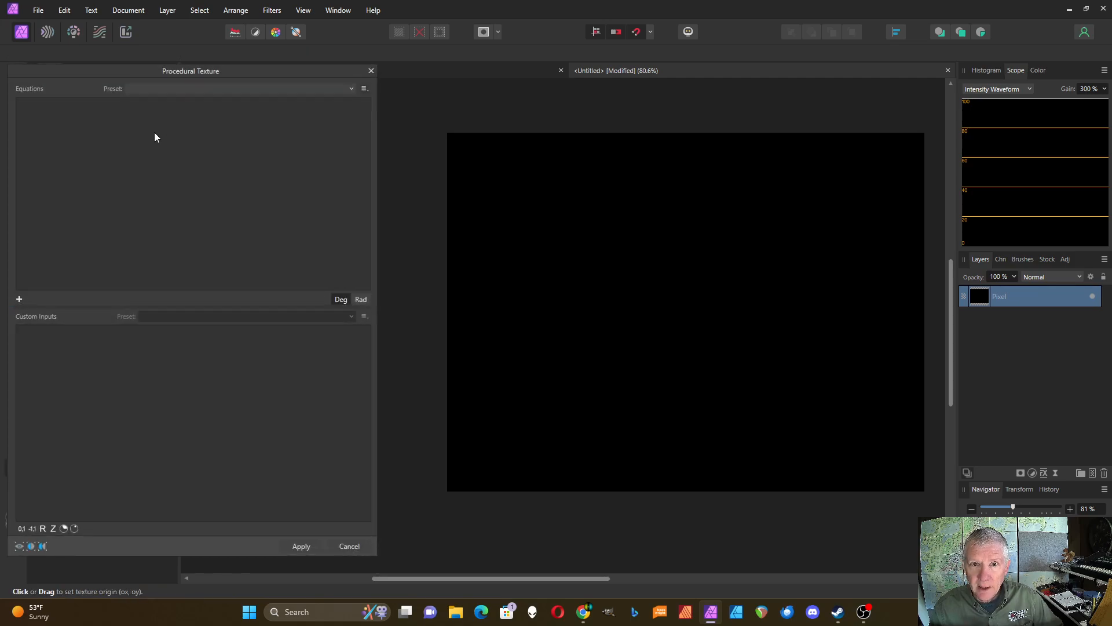
pyautogui.click(19, 299)
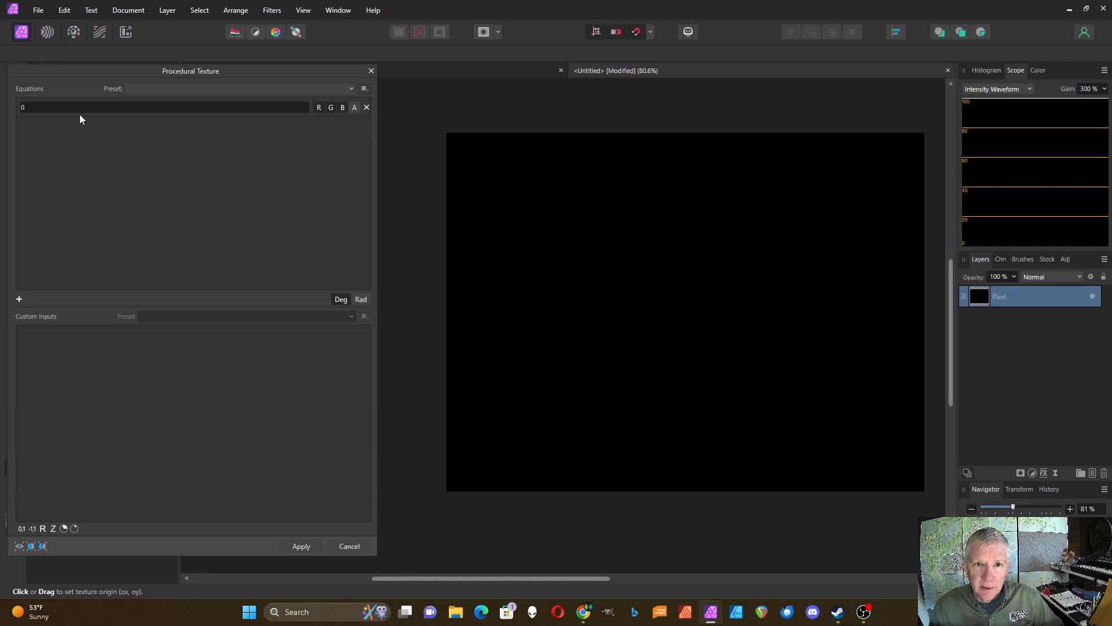
pyautogui.click(35, 106)
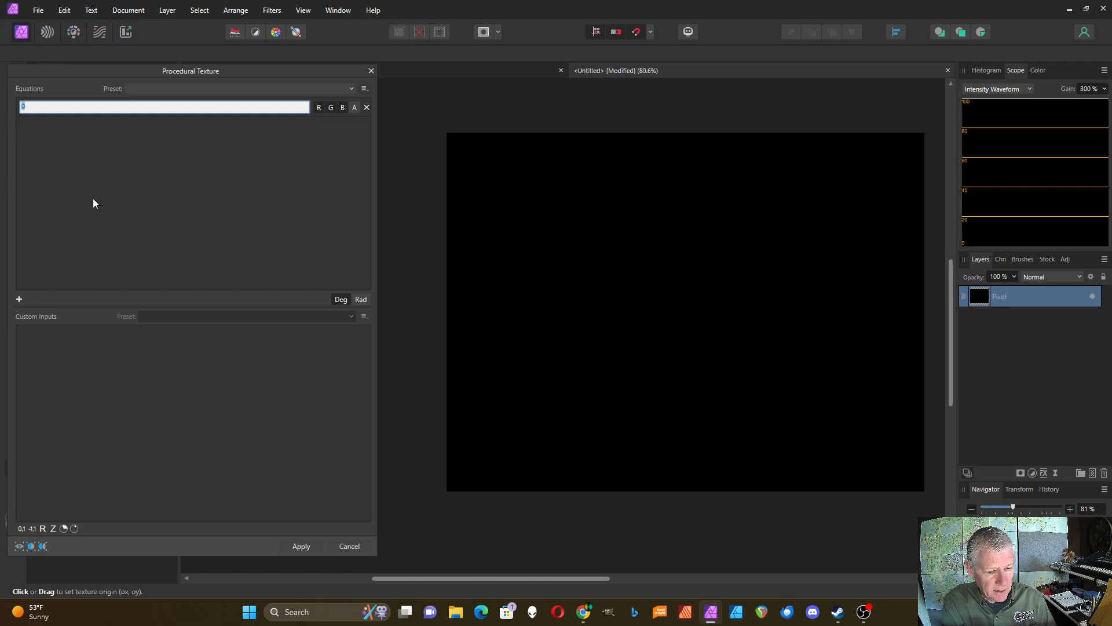
pyautogui.write('var')
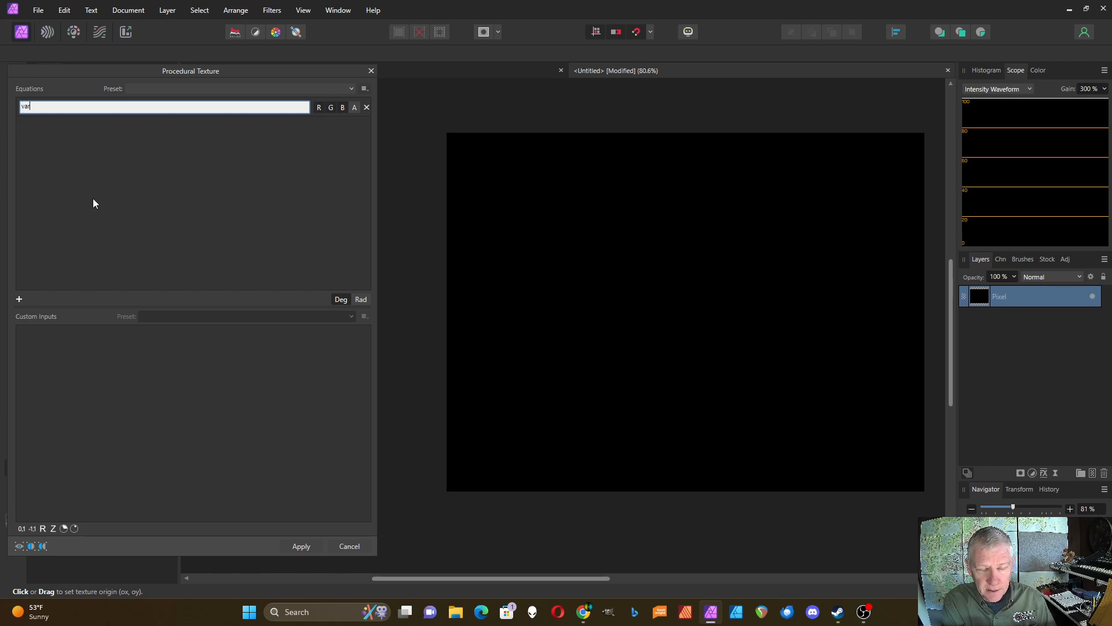
pyautogui.write(' v')
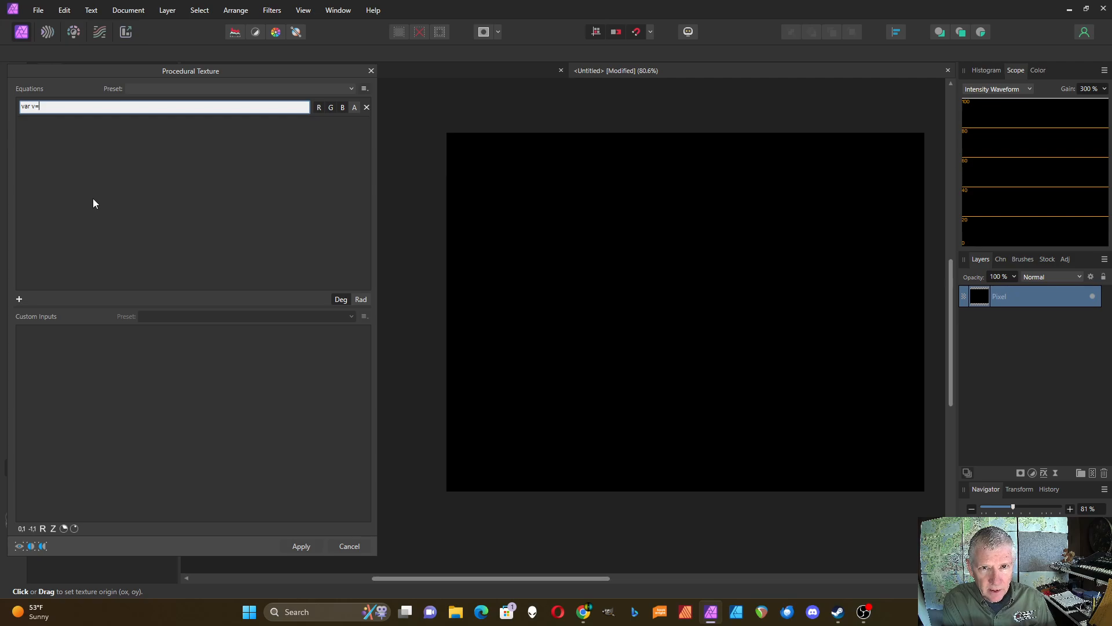
pyautogui.write('=ve')
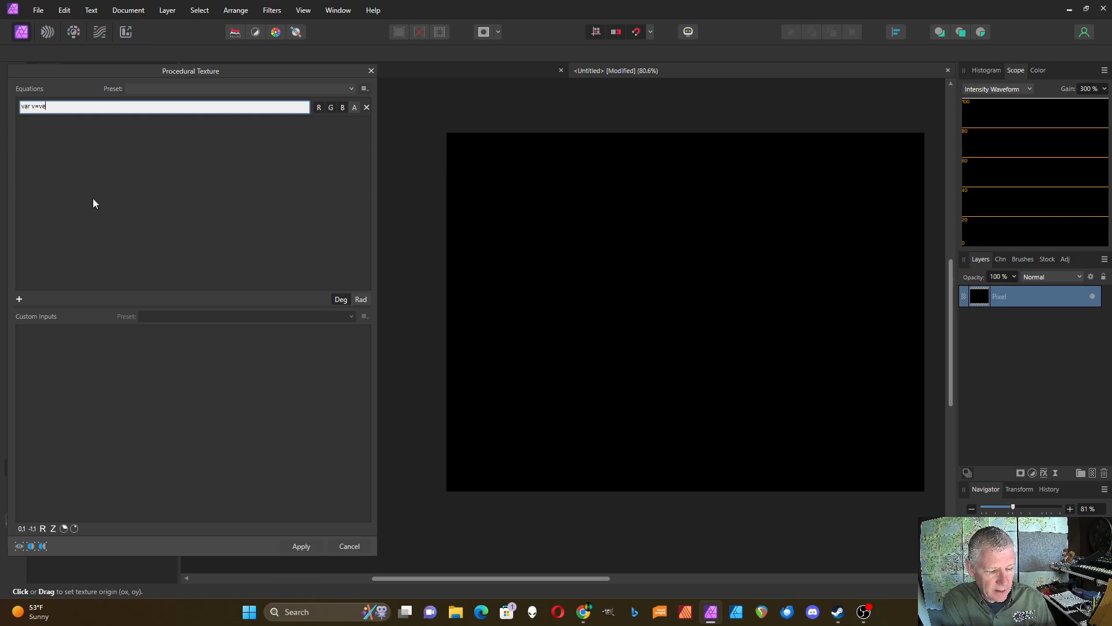
pyautogui.write('c2(rx,ry')
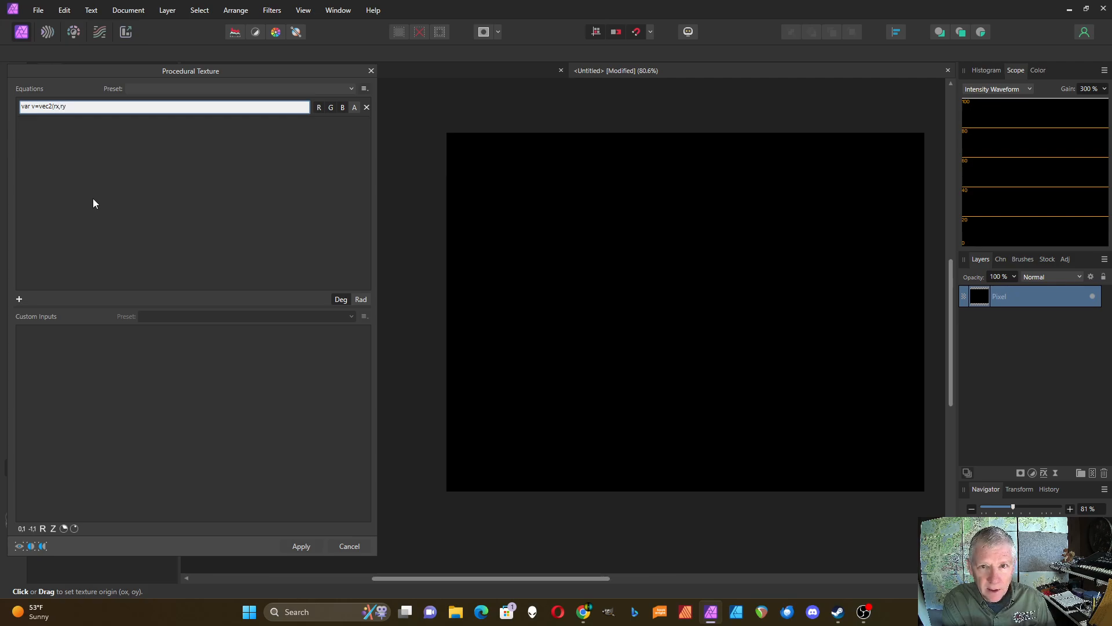
pyautogui.write(')*a')
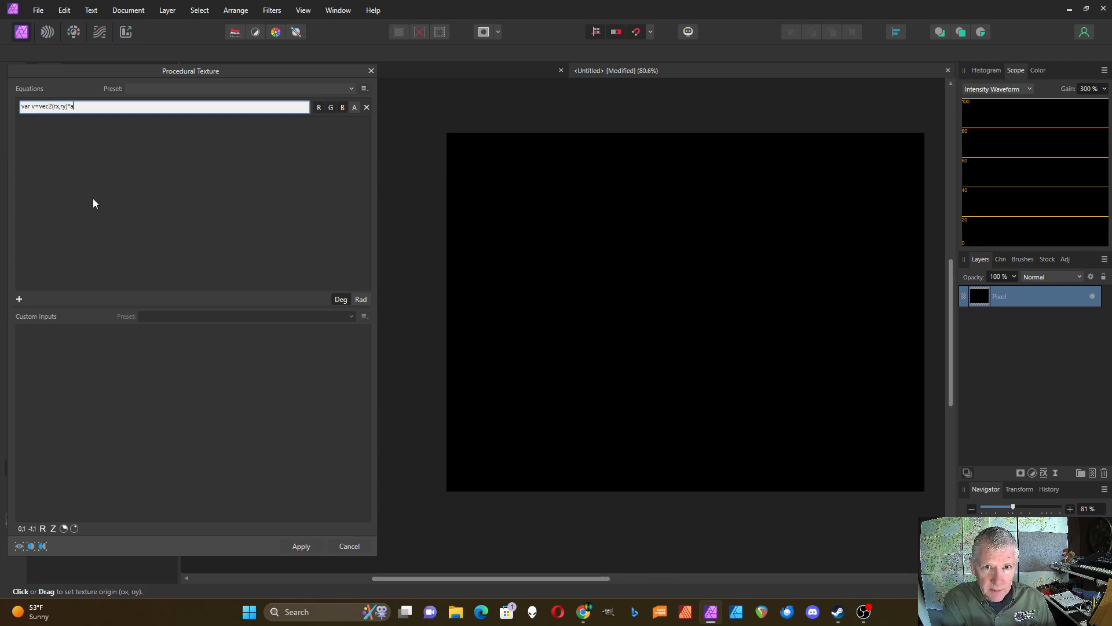
pyautogui.write('/w;')
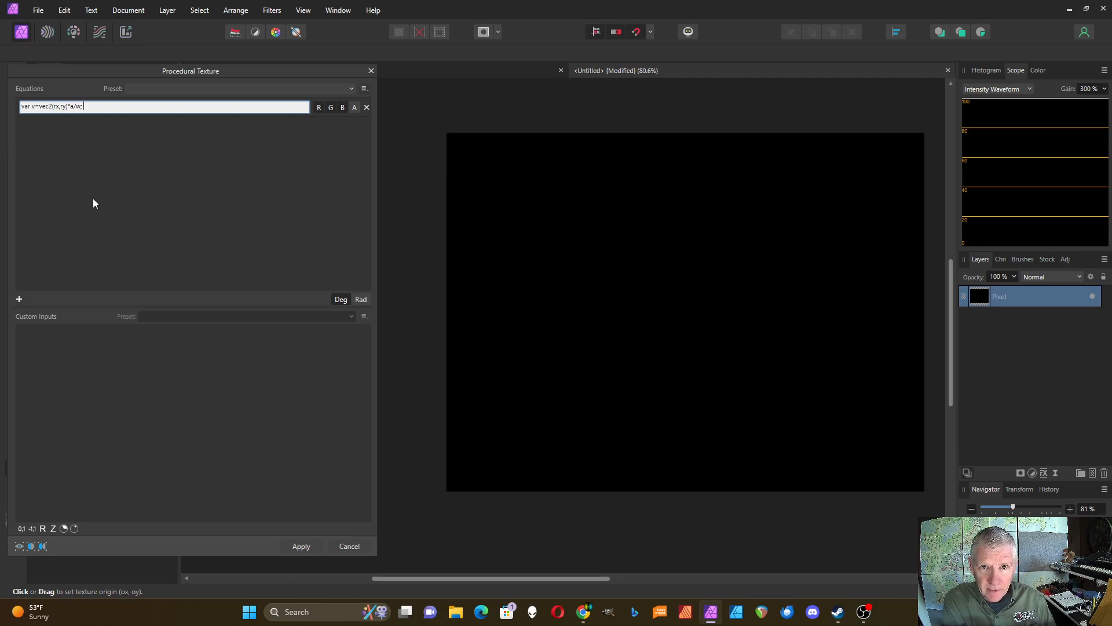
# Complete the equation with the output expression "v.x-floor(v.x)" after the vector definition
pyautogui.write(' v.x')
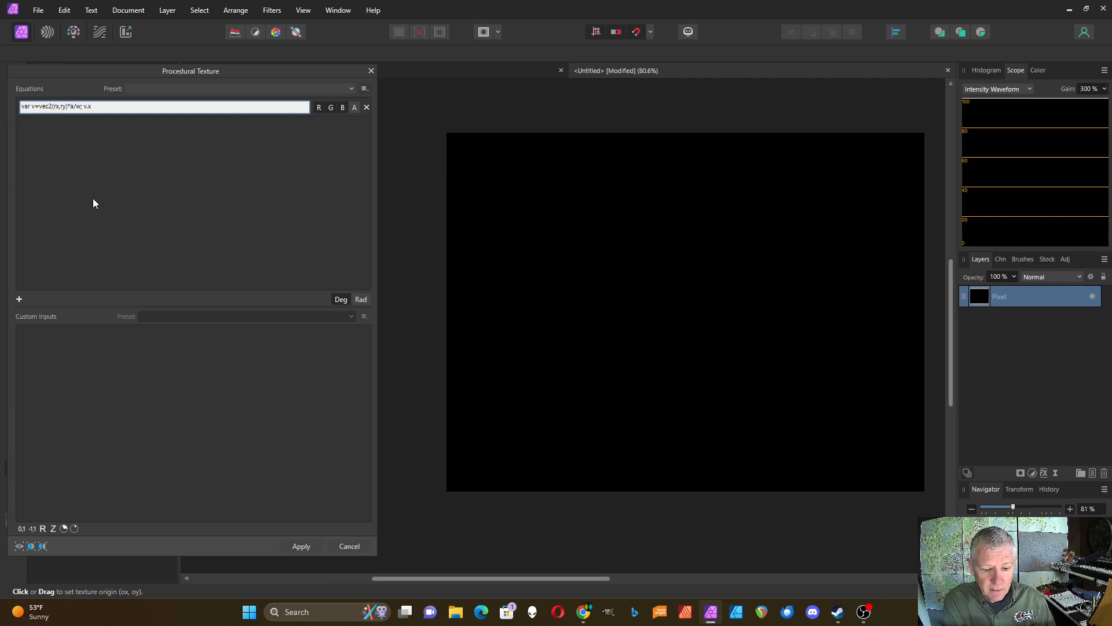
pyautogui.write('-floor')
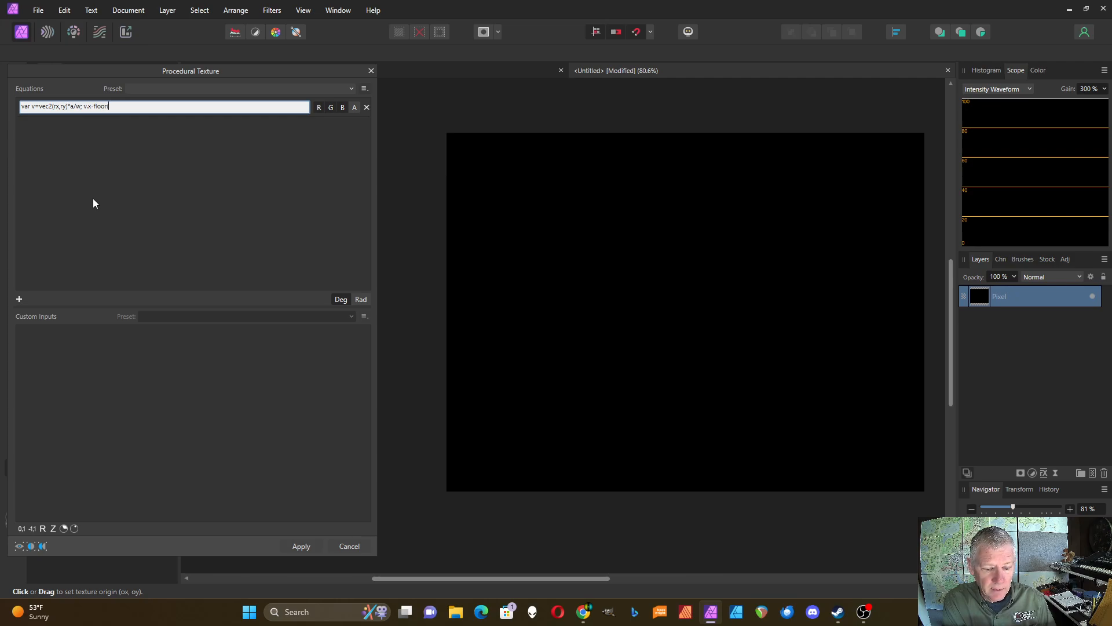
pyautogui.write('(v.x')
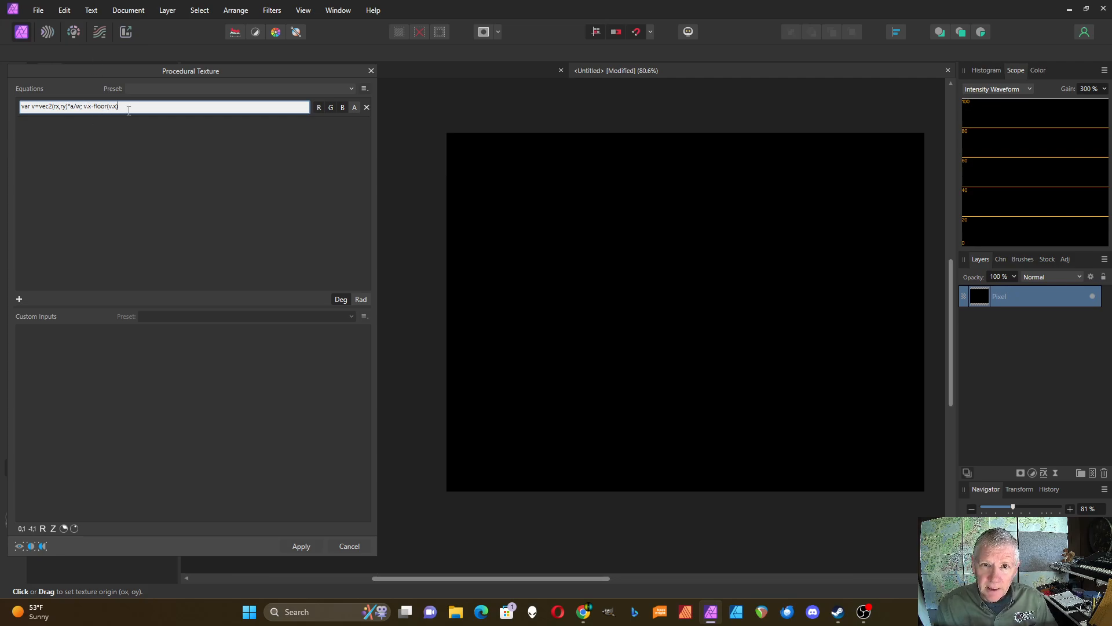
pyautogui.write(')')
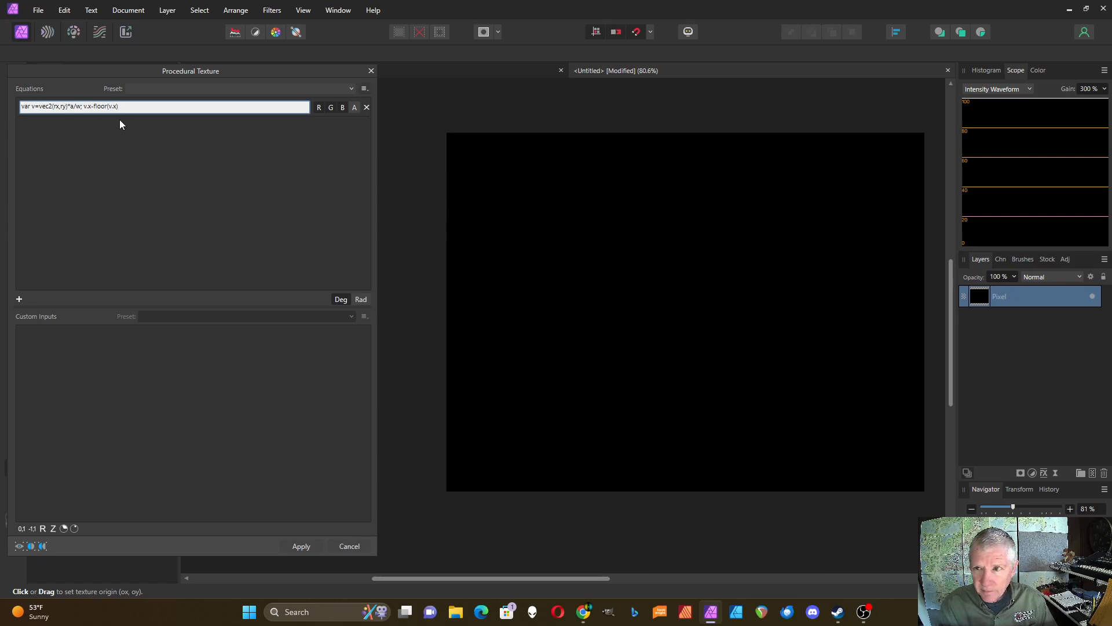
pyautogui.click(106, 155)
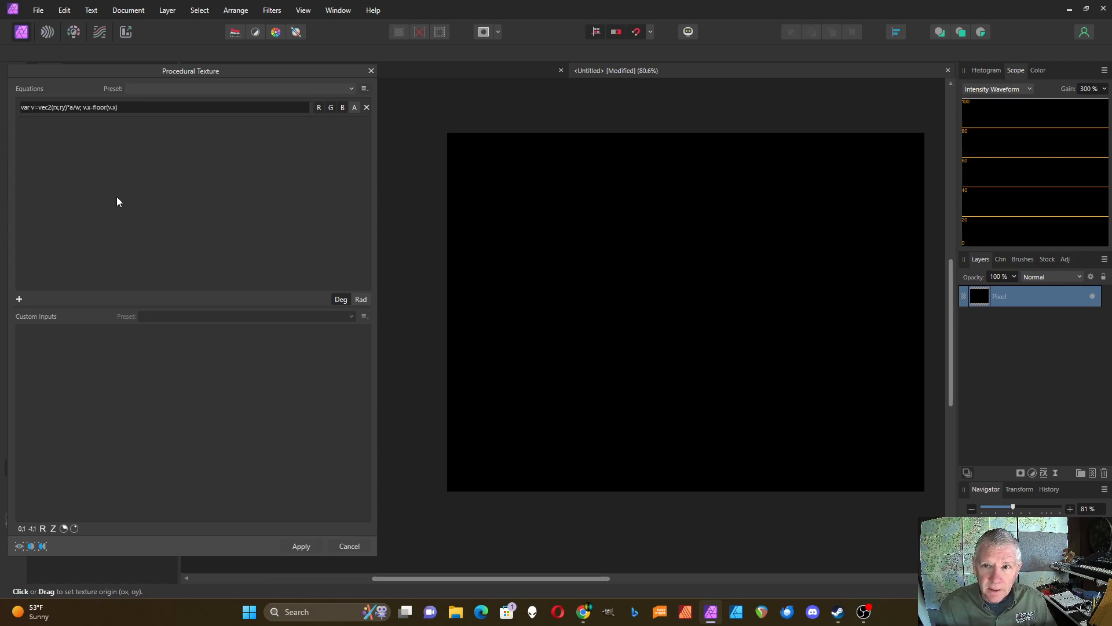
# Add a real-number custom input a, set its value to 6 and describe it as "Scale"
pyautogui.click(43, 527)
pyautogui.click(88, 336)
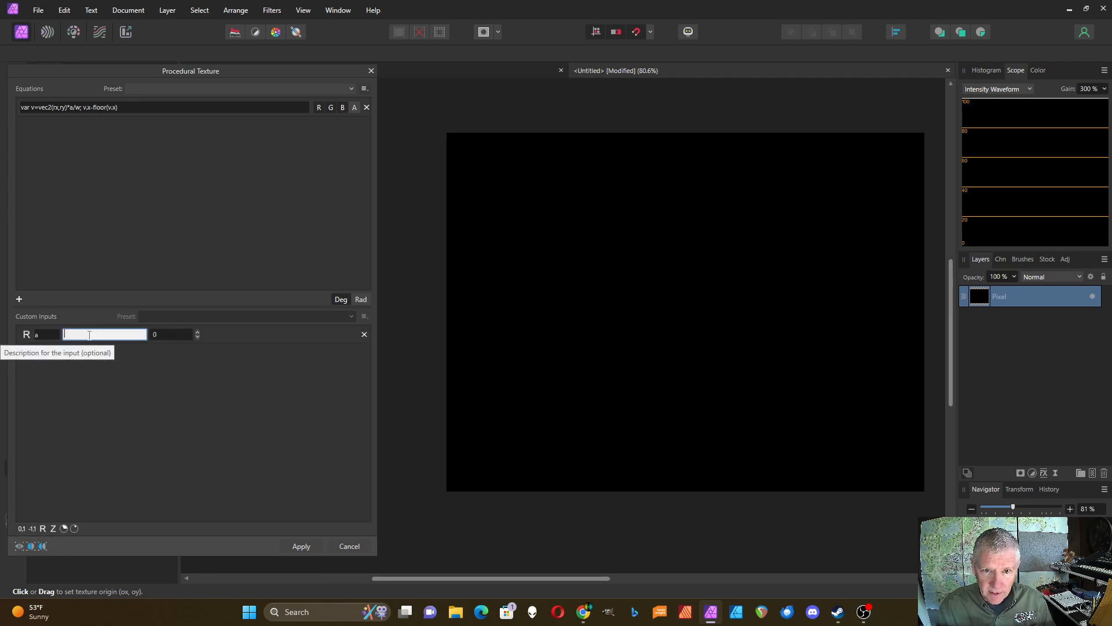
pyautogui.click(198, 331)
pyautogui.click(198, 331)
pyautogui.click(199, 331)
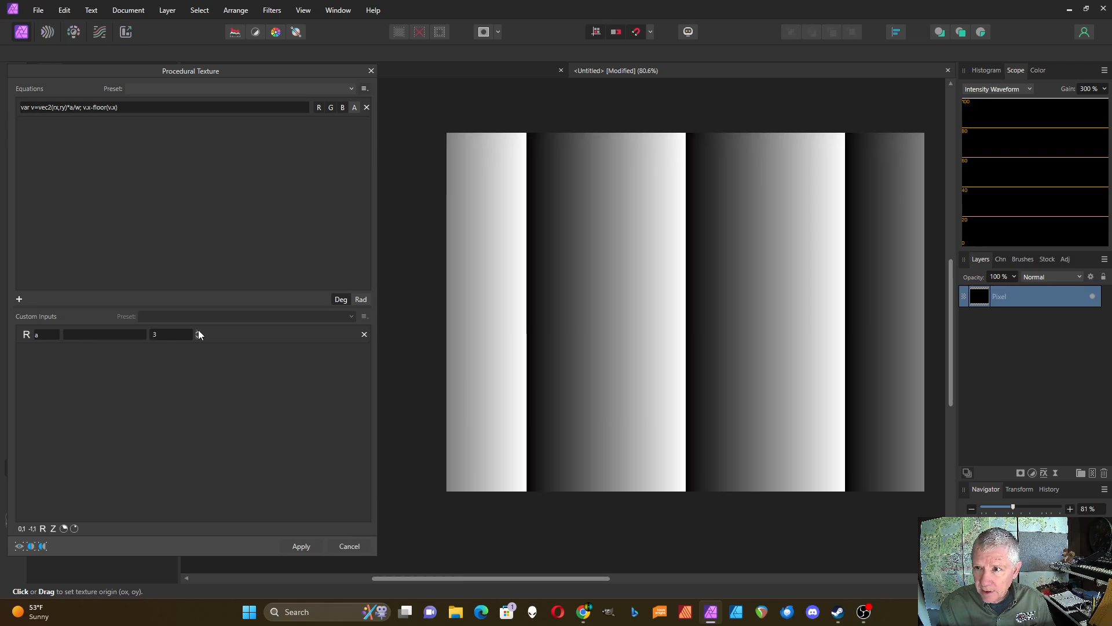
pyautogui.click(198, 331)
pyautogui.click(198, 330)
pyautogui.click(199, 331)
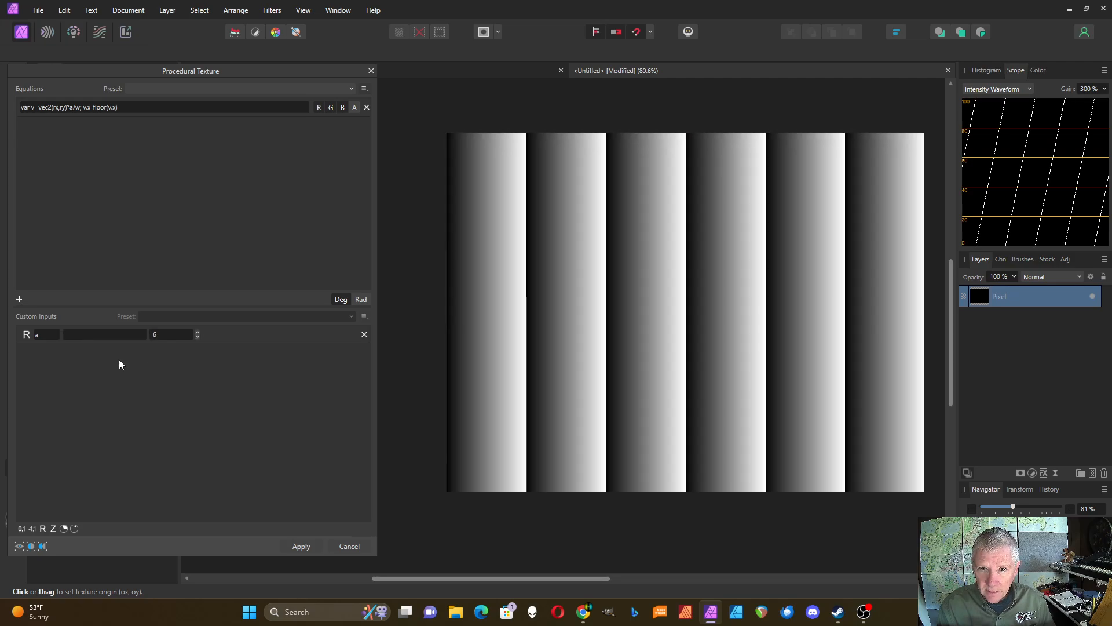
pyautogui.click(72, 337)
pyautogui.write('Scale')
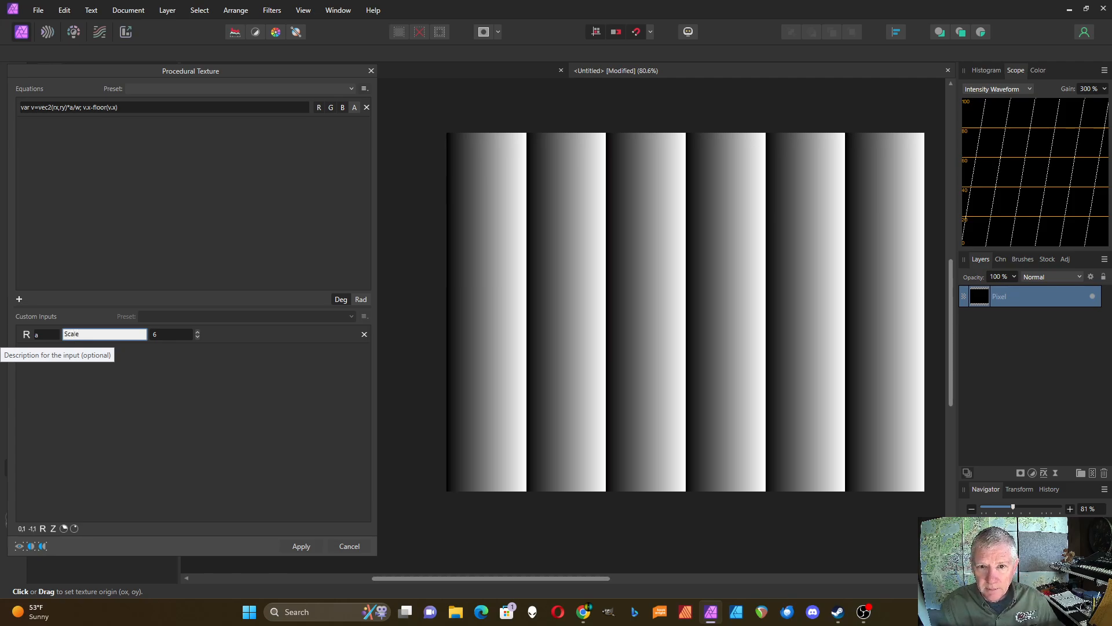
pyautogui.click(116, 394)
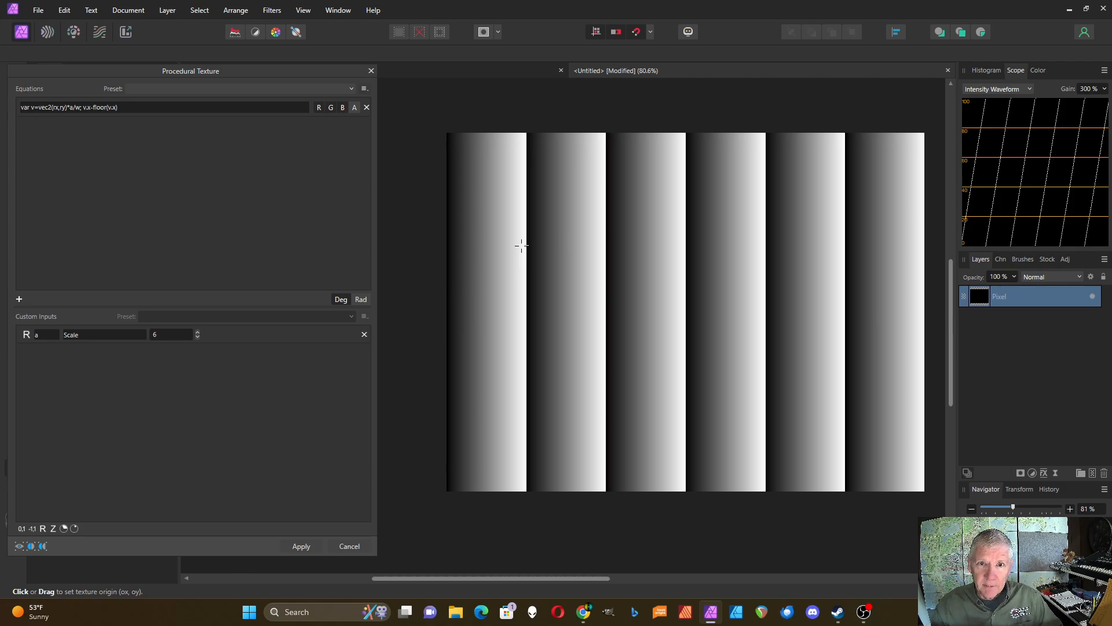
# Add an angle custom input, name it th and describe it as "Angle"
pyautogui.click(63, 528)
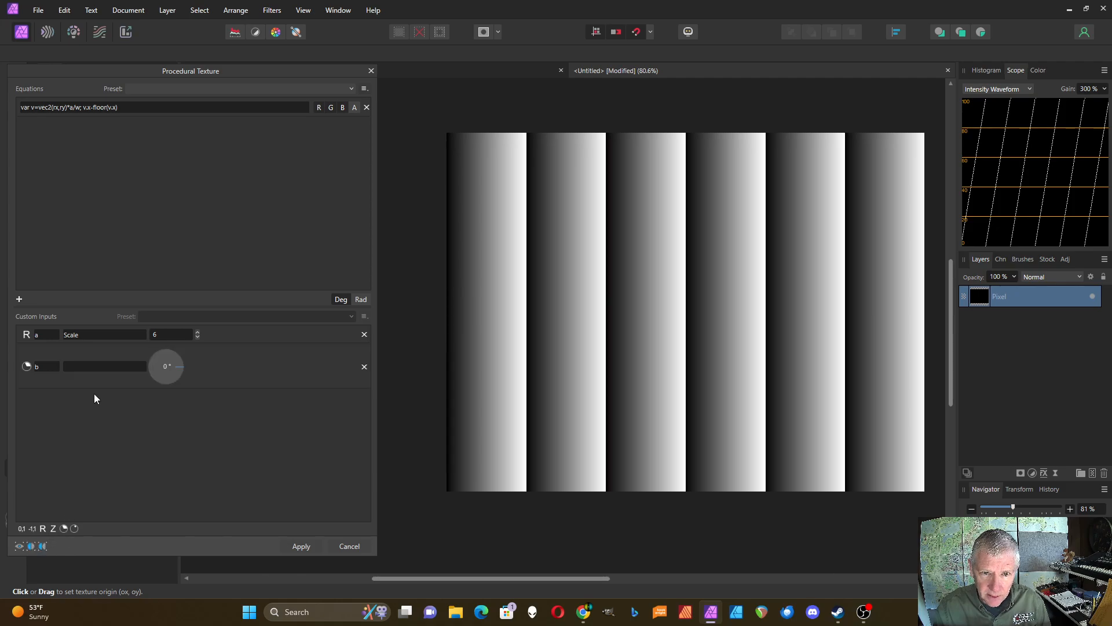
pyautogui.click(50, 369)
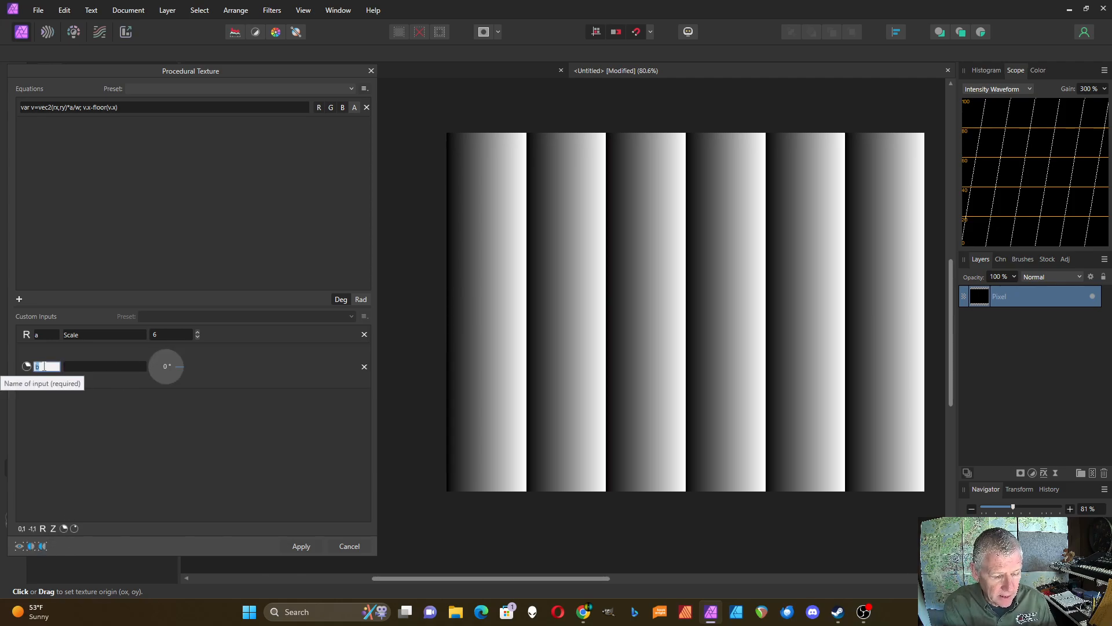
pyautogui.write('th')
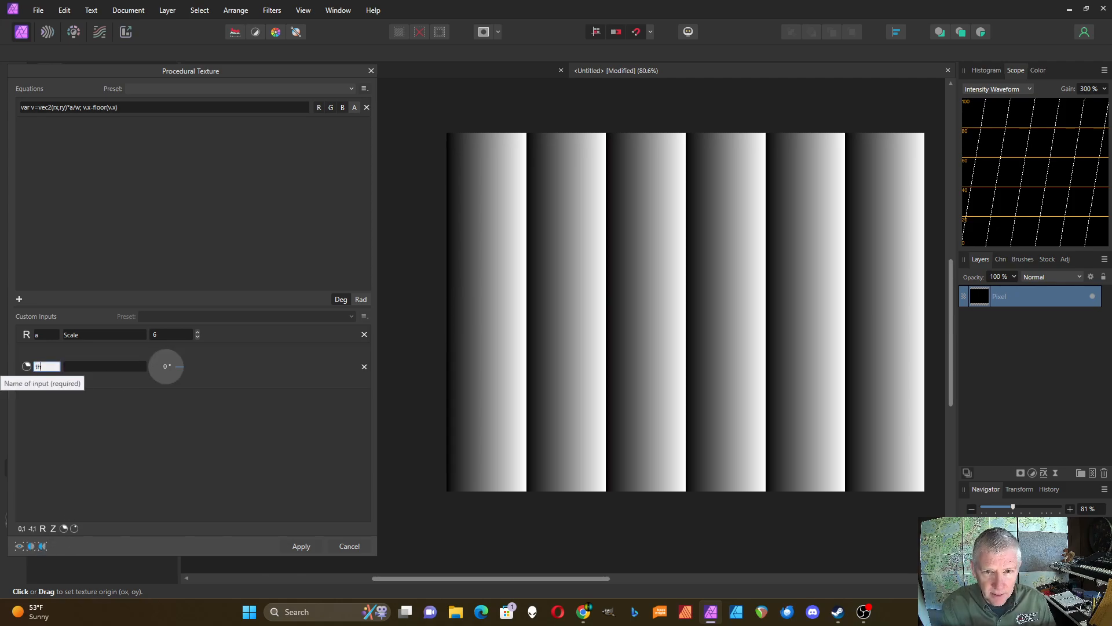
pyautogui.click(75, 367)
pyautogui.write('Angle')
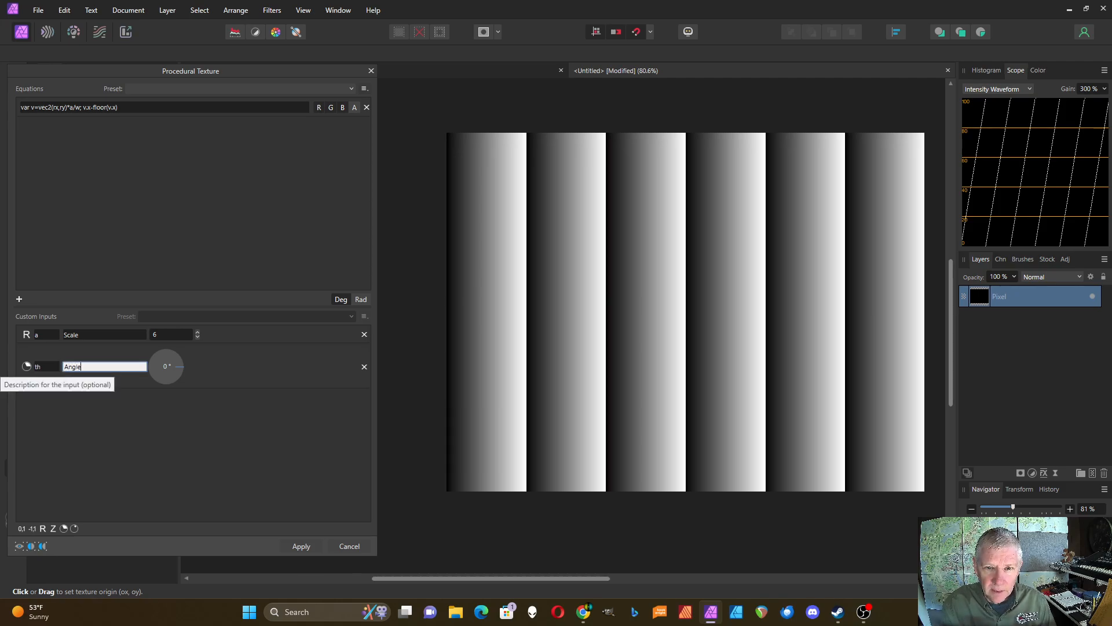
pyautogui.click(74, 147)
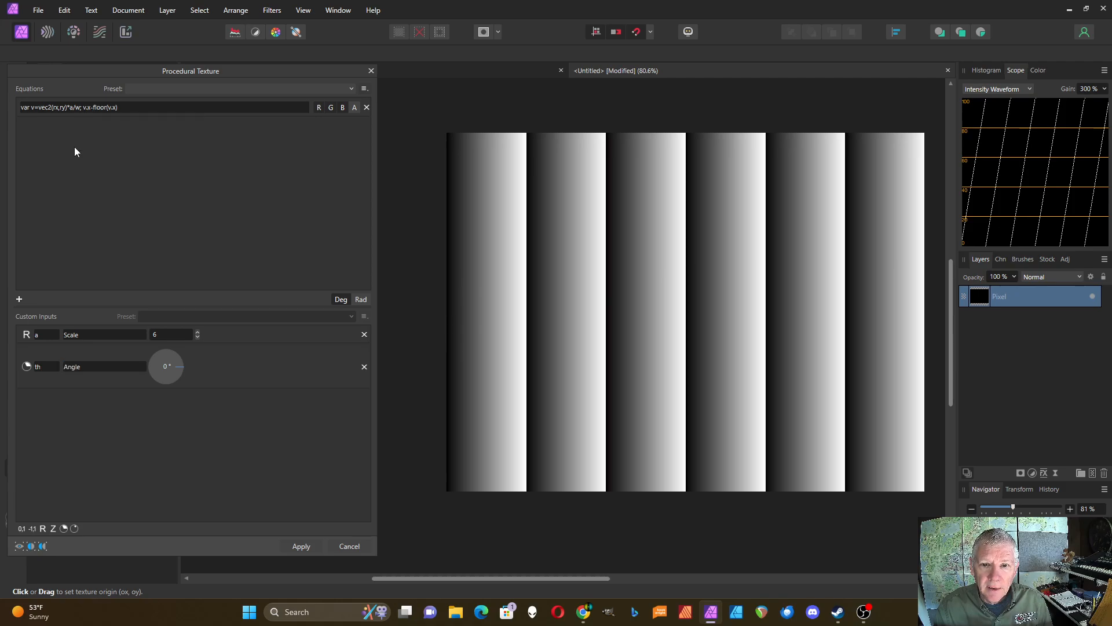
# Change the first vec2 component in the equation to "rx*cos(th)-ry*sin(th)"
pyautogui.click(58, 106)
pyautogui.click(58, 106)
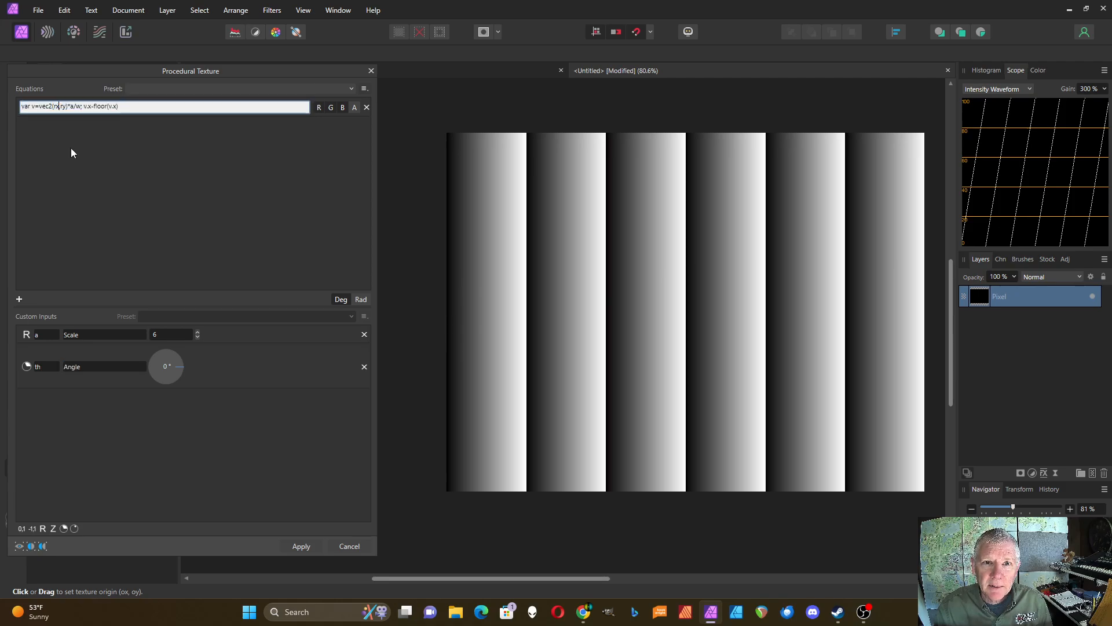
pyautogui.write('*co')
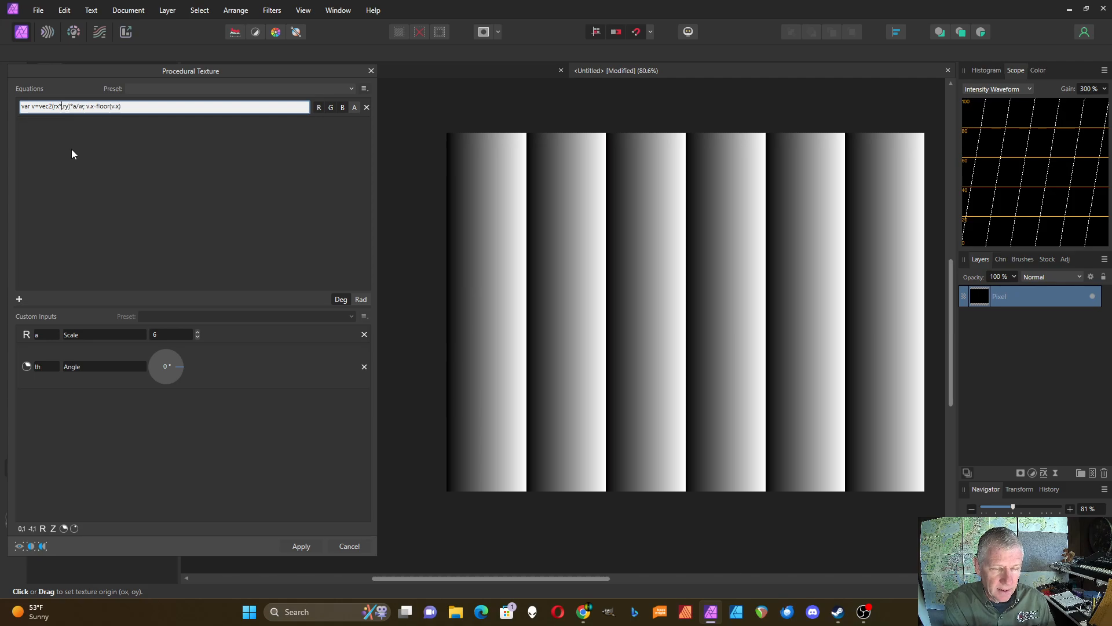
pyautogui.write('s(th)')
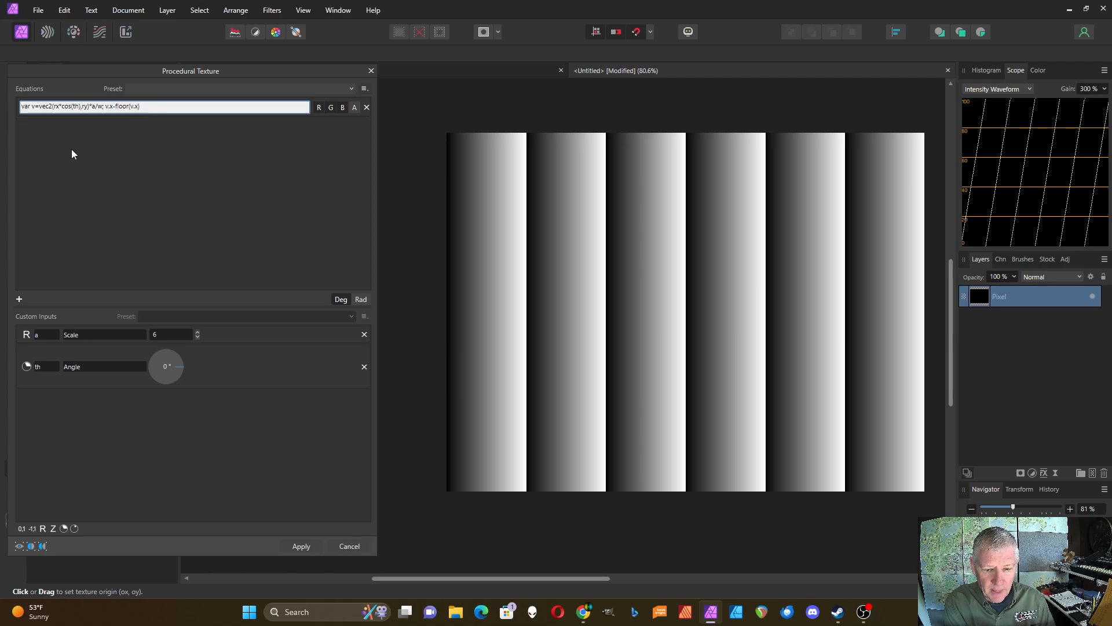
pyautogui.write('-ry')
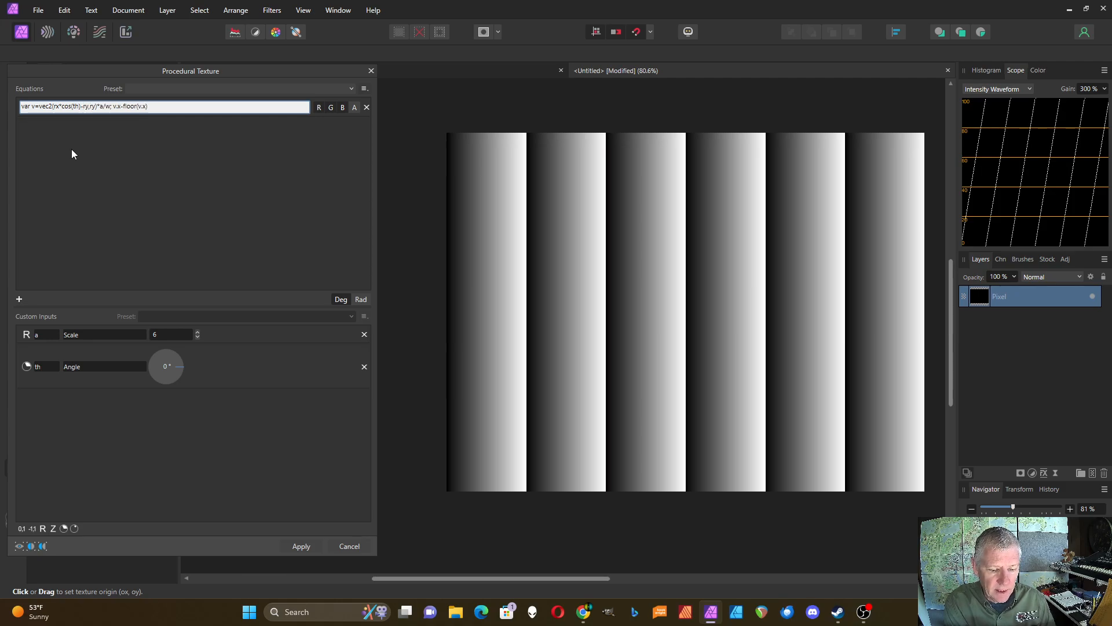
pyautogui.write('*sin')
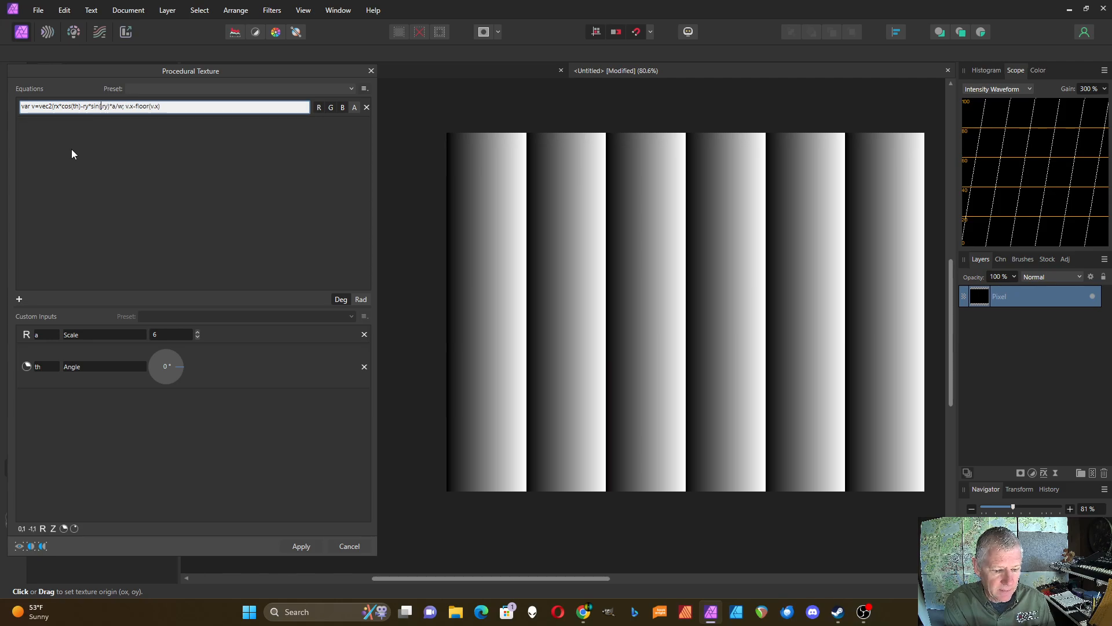
pyautogui.write('(th),rx')
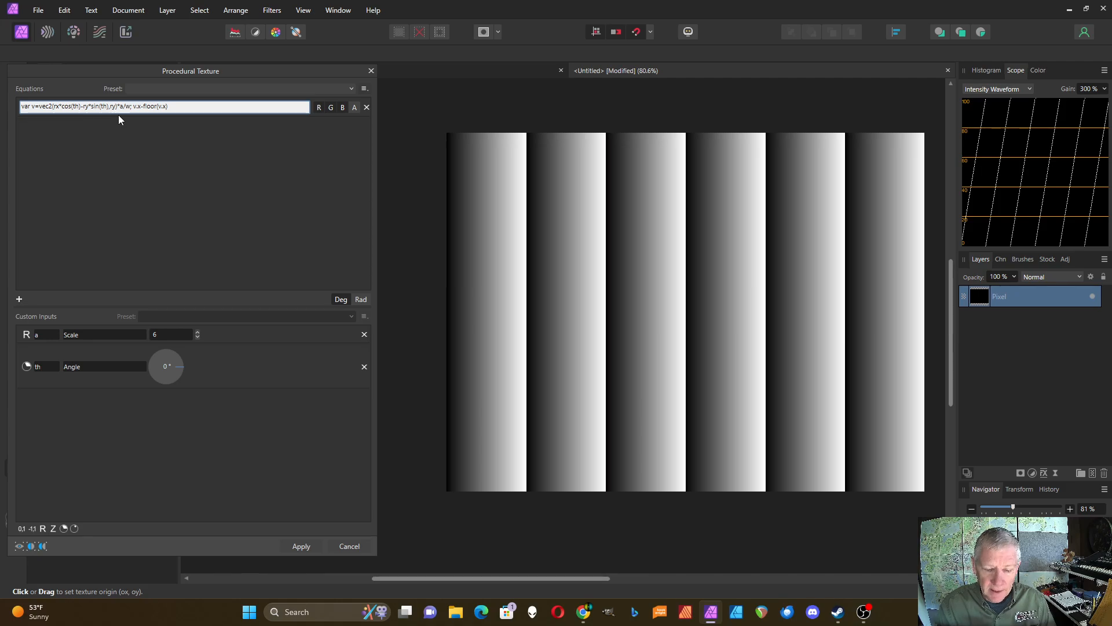
# Change the second vec2 component in the equation to "rx*sin(th)+ry*sin(th)"
pyautogui.write('*sin(')
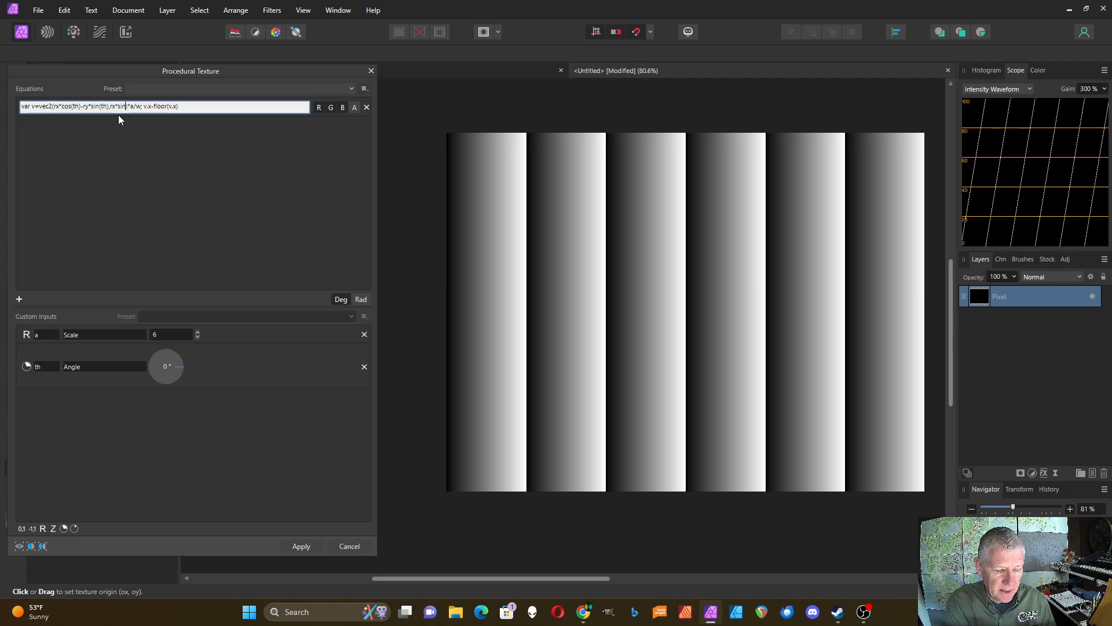
pyautogui.write('th)')
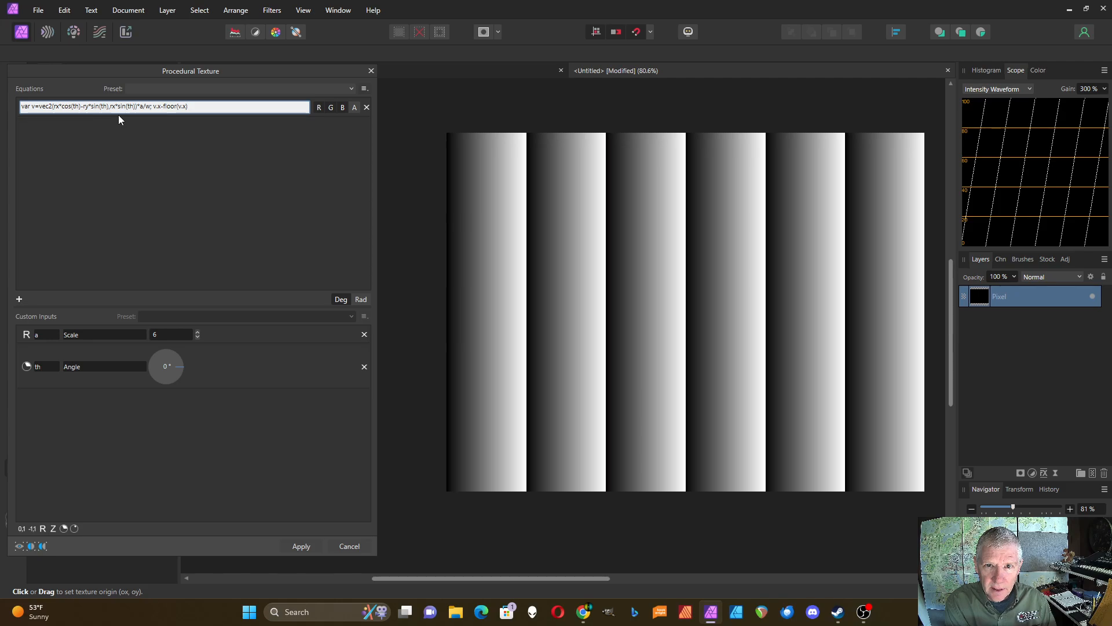
pyautogui.write('+ry')
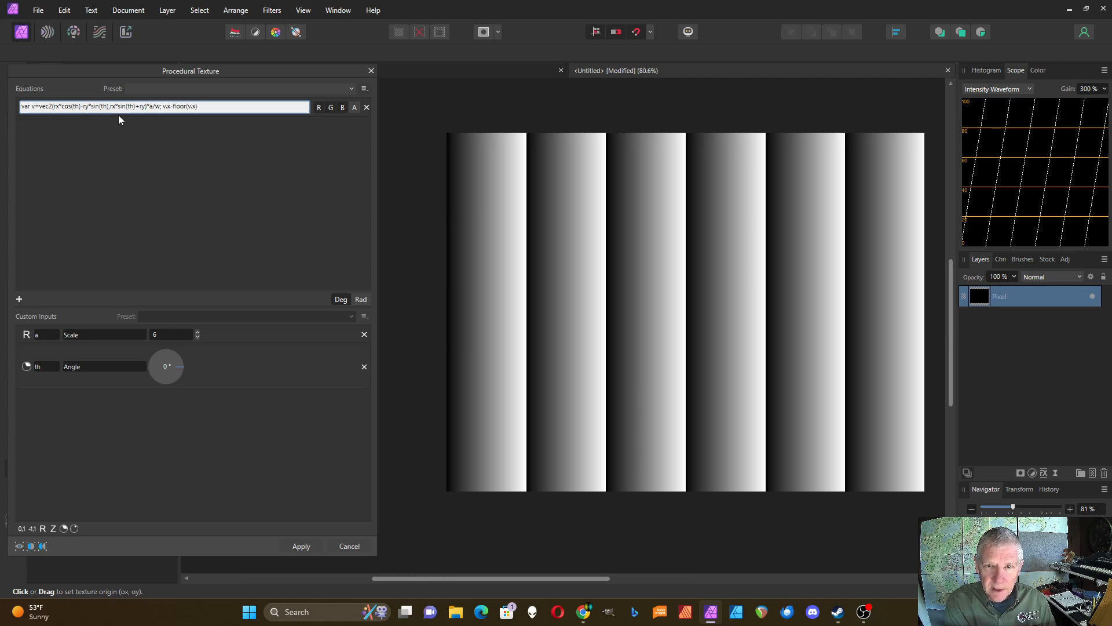
pyautogui.write('*sin')
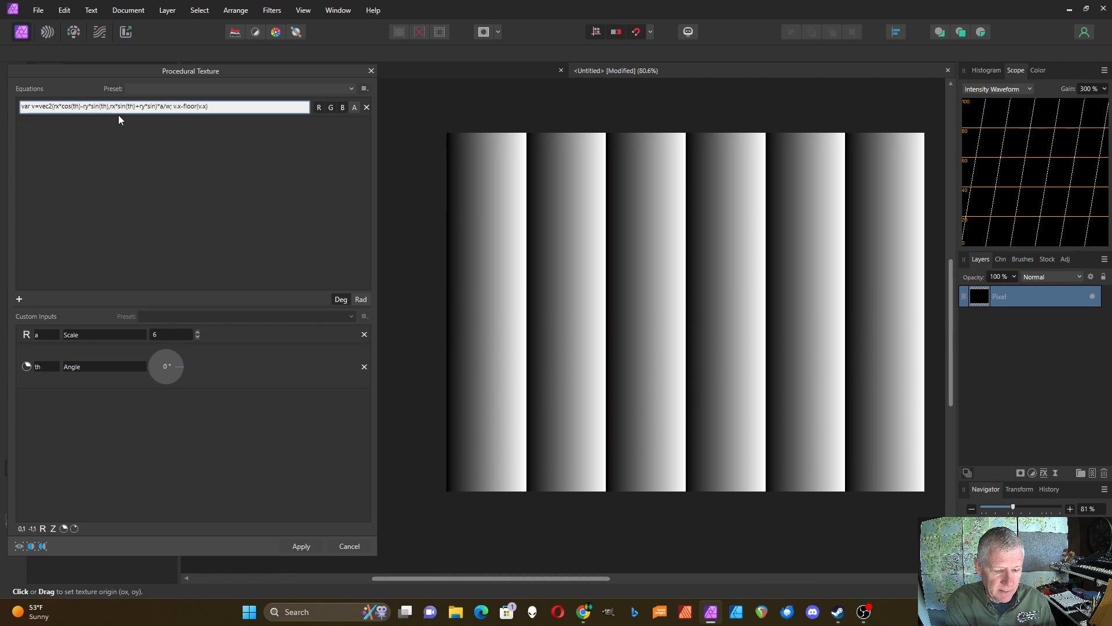
pyautogui.write('(th')
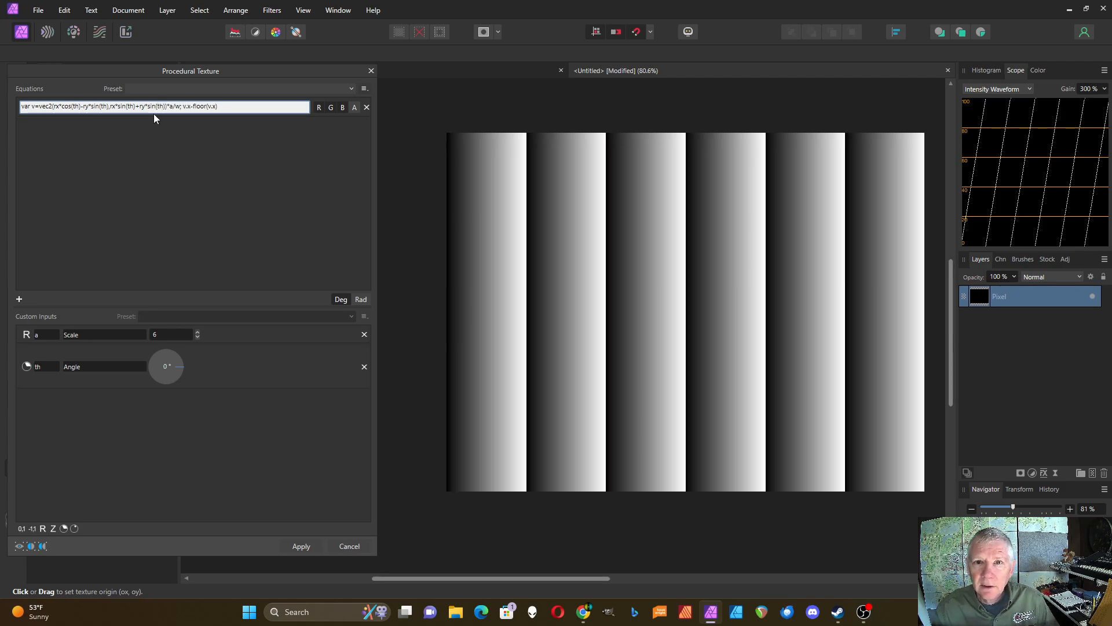
# Complete and confirm the rotated vec2 equation, and set the Angle input to 33°
pyautogui.write(')')
pyautogui.press('Return')
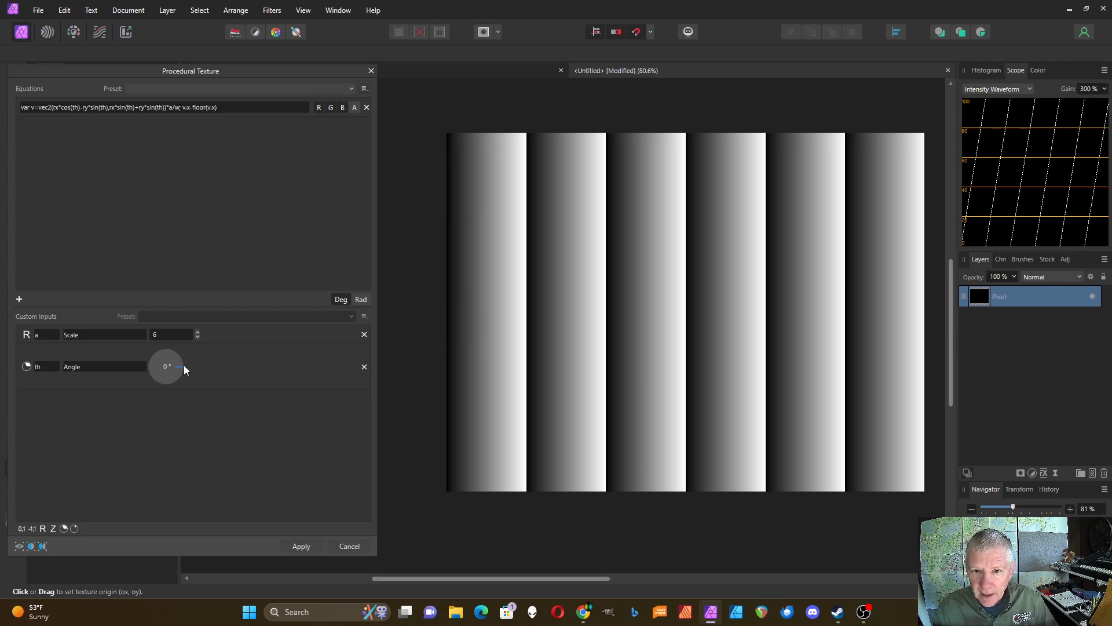
pyautogui.moveTo(181, 366)
pyautogui.mouseDown()
pyautogui.moveTo(158, 353)
pyautogui.moveTo(150, 365)
pyautogui.moveTo(187, 376)
pyautogui.moveTo(185, 354)
pyautogui.mouseUp()
pyautogui.doubleClick(168, 366)
pyautogui.click(233, 364)
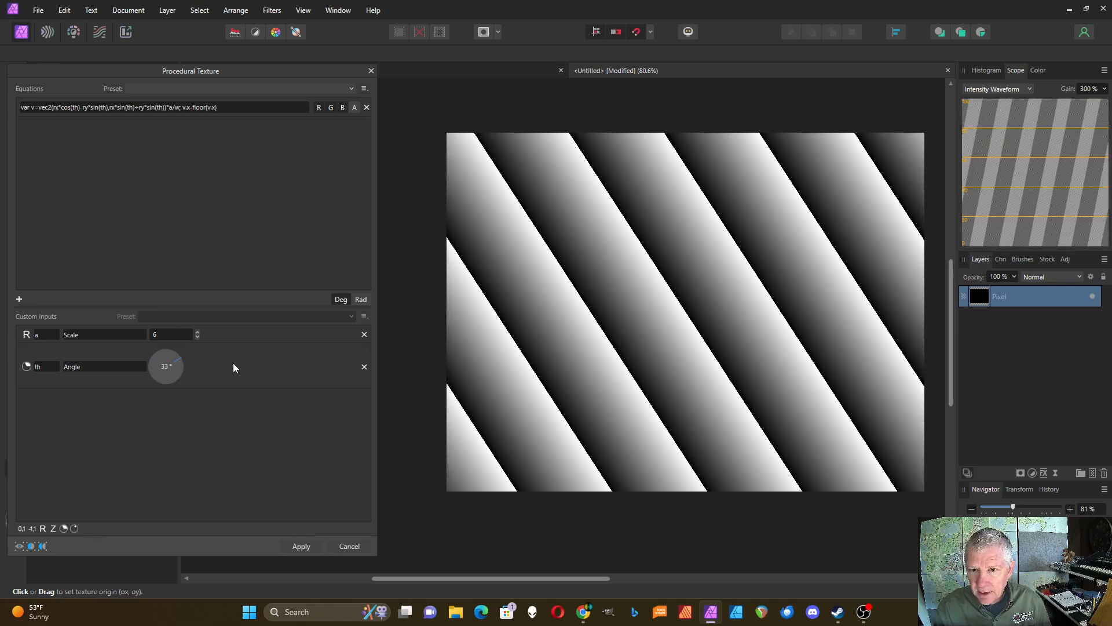
# Insert "var tb=perlincubic(v,o,s);" before the "v.x-floor(v.x)" expression in the equation
pyautogui.moveTo(235, 305); pyautogui.dragTo(229, 185)
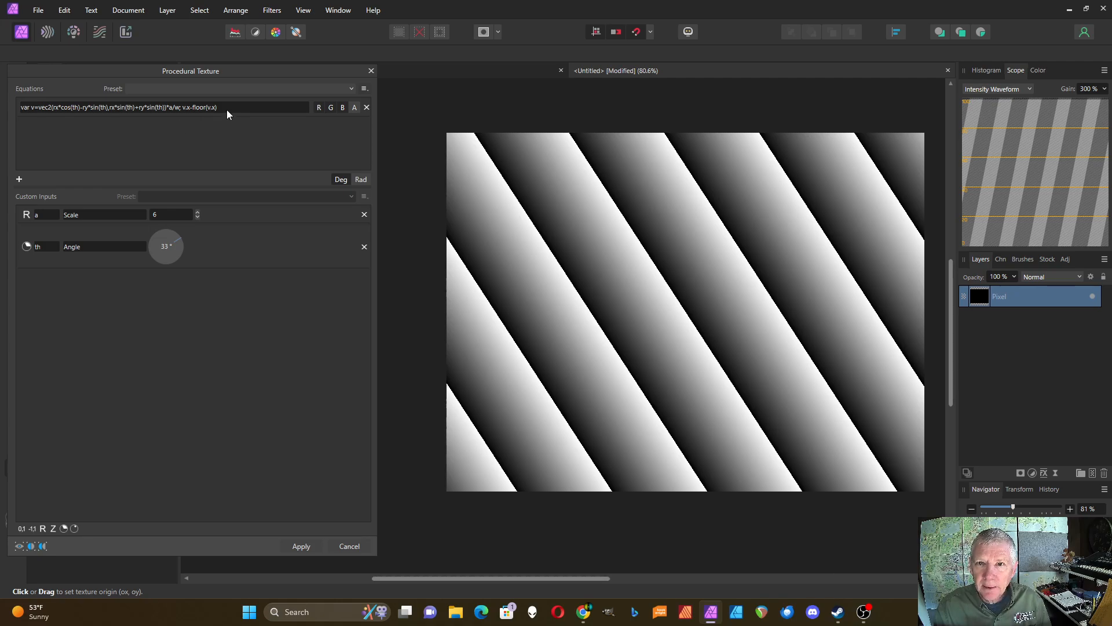
pyautogui.click(182, 108)
pyautogui.click(182, 107)
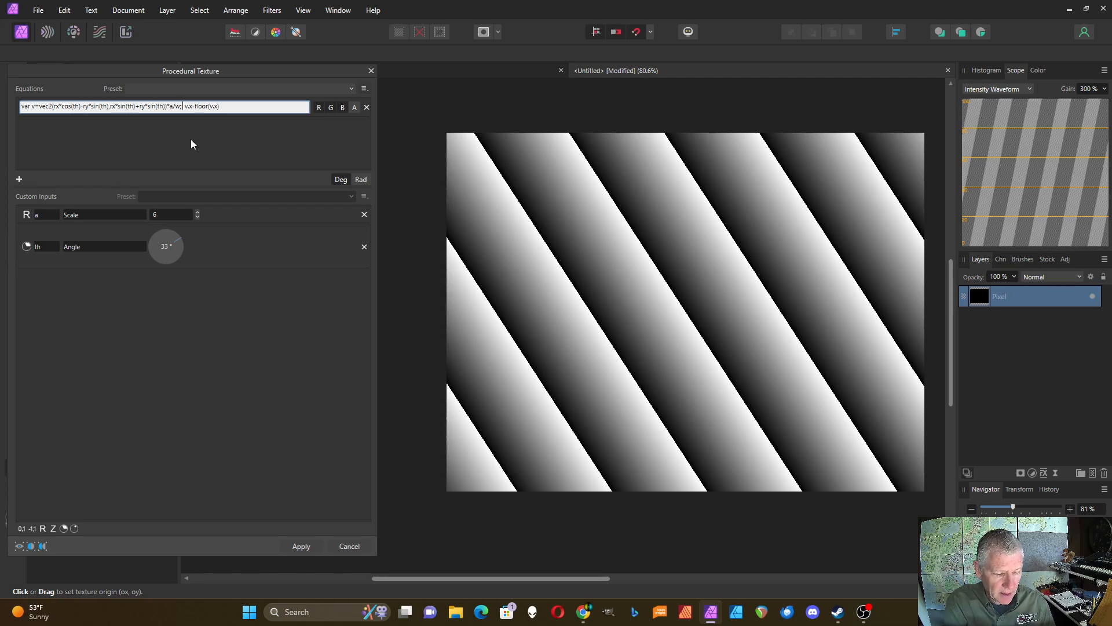
pyautogui.write('b')
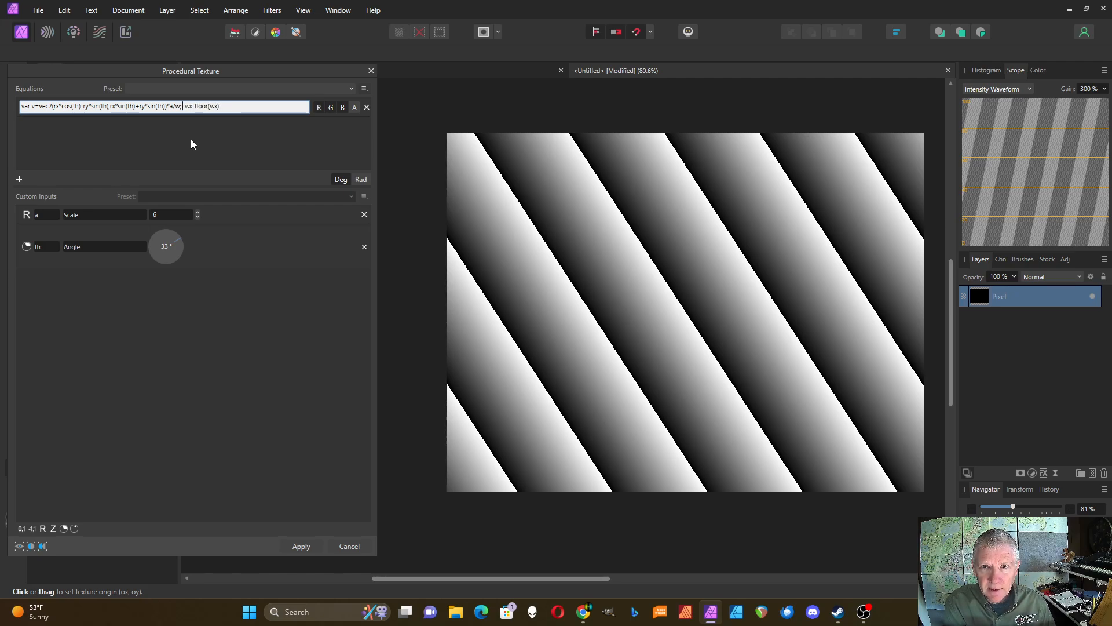
pyautogui.write(' tb=')
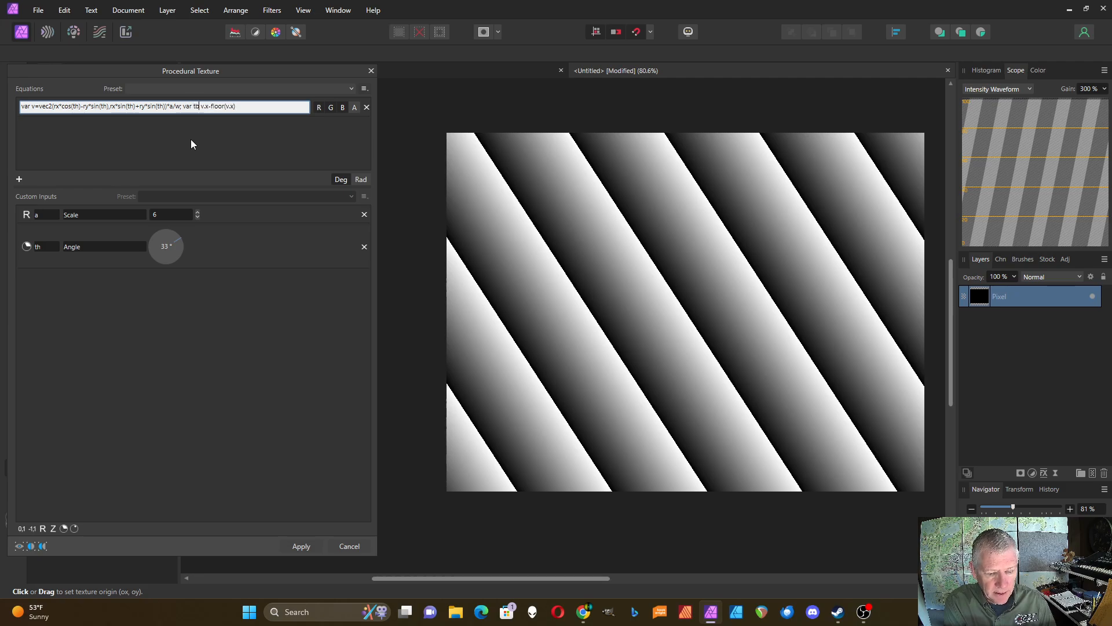
pyautogui.write('perlincub')
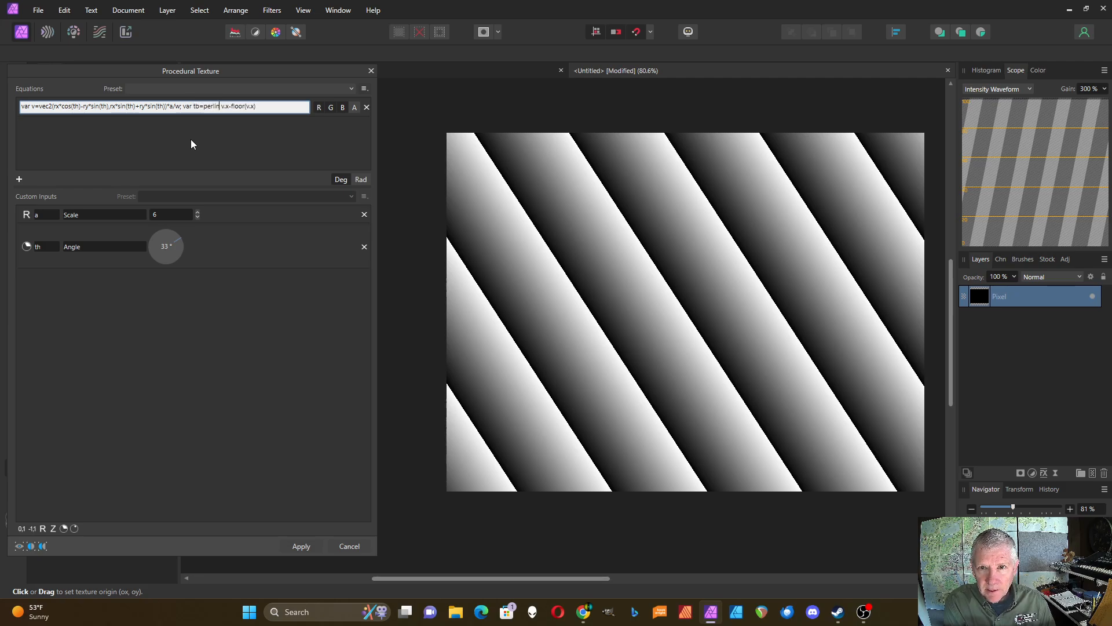
pyautogui.write('ic')
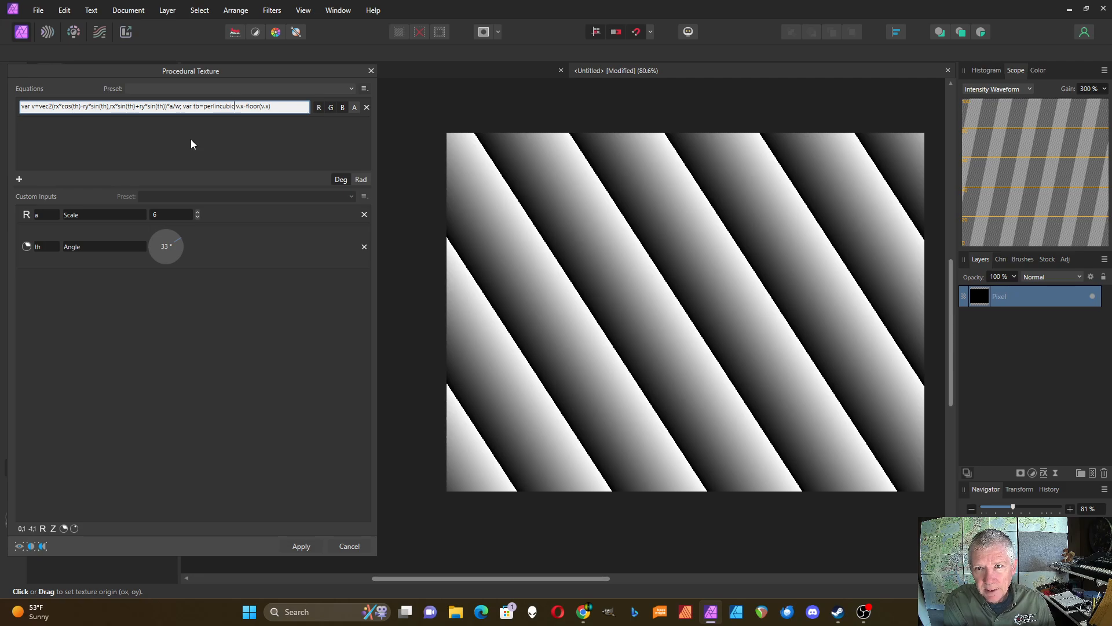
pyautogui.write('(')
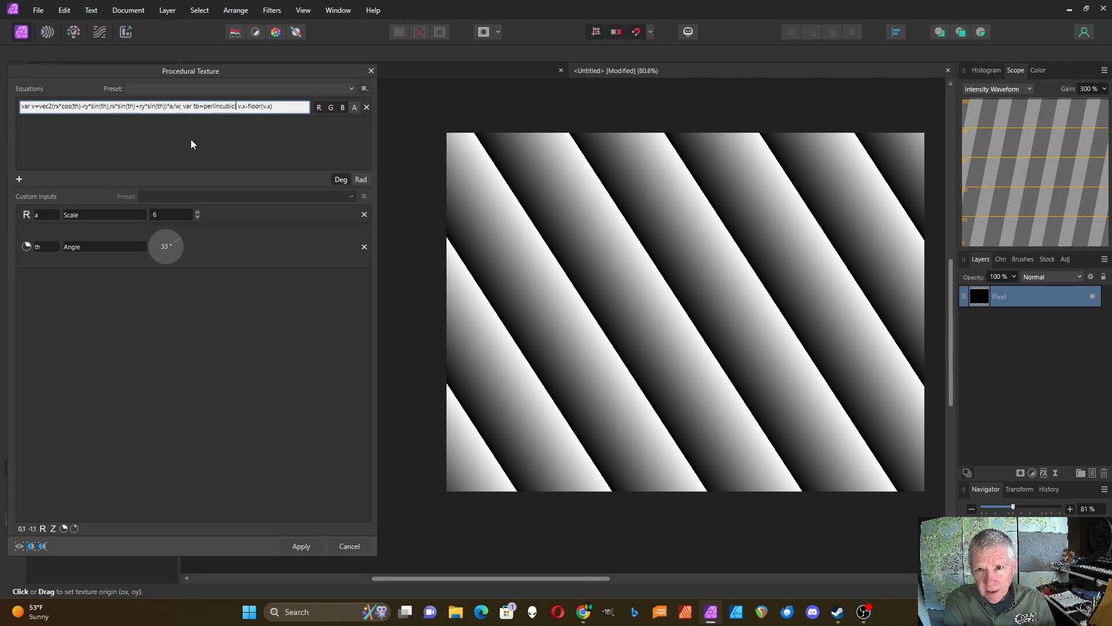
pyautogui.write('v,')
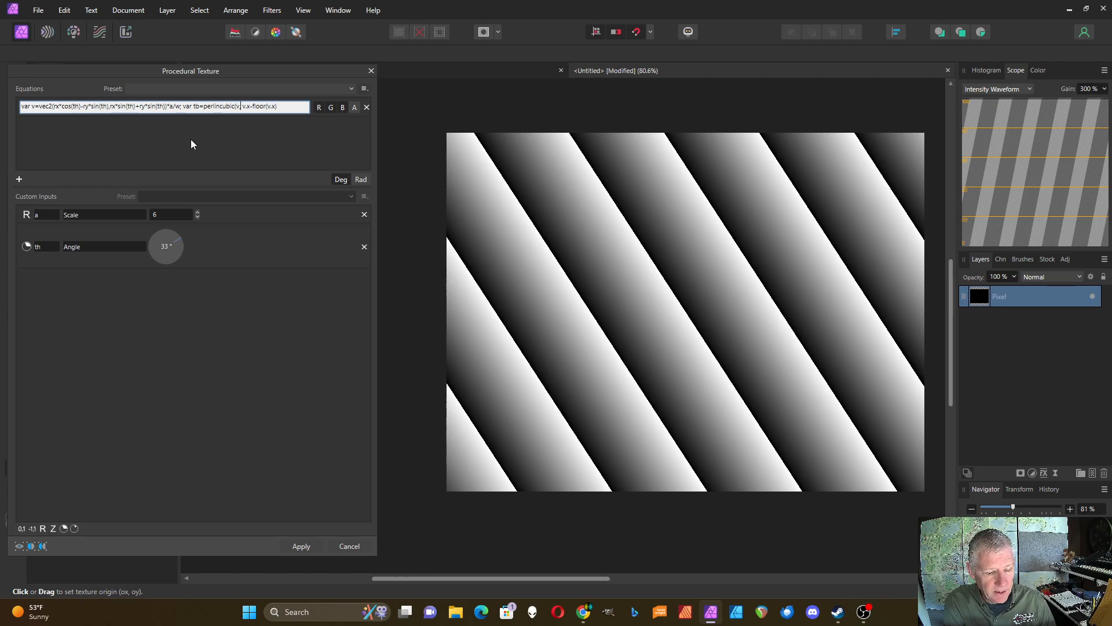
pyautogui.write('o,s')
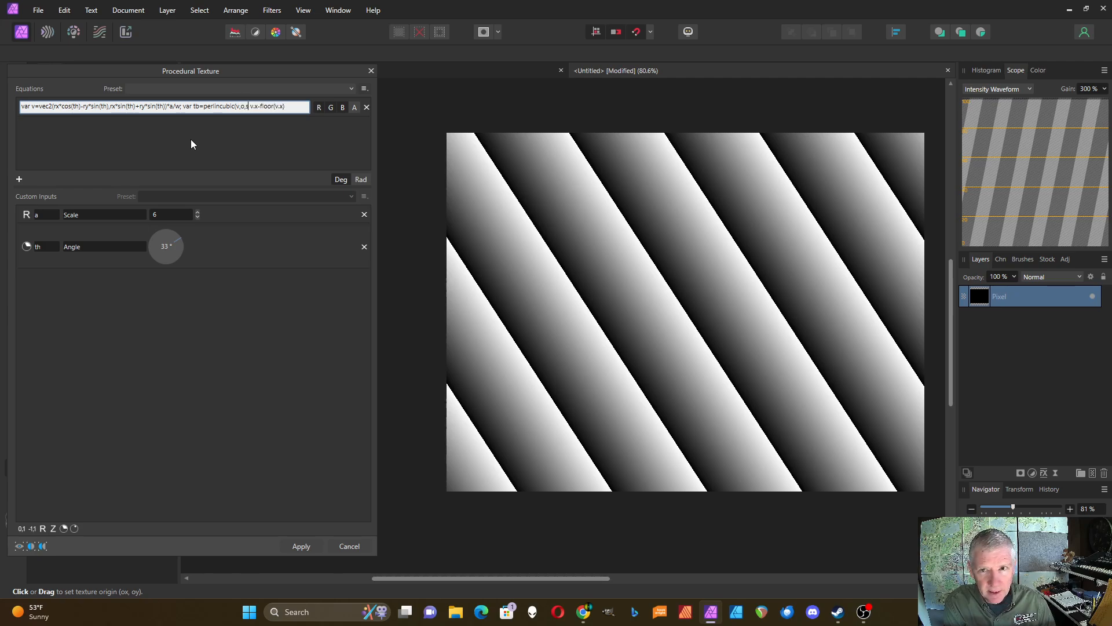
pyautogui.write(');')
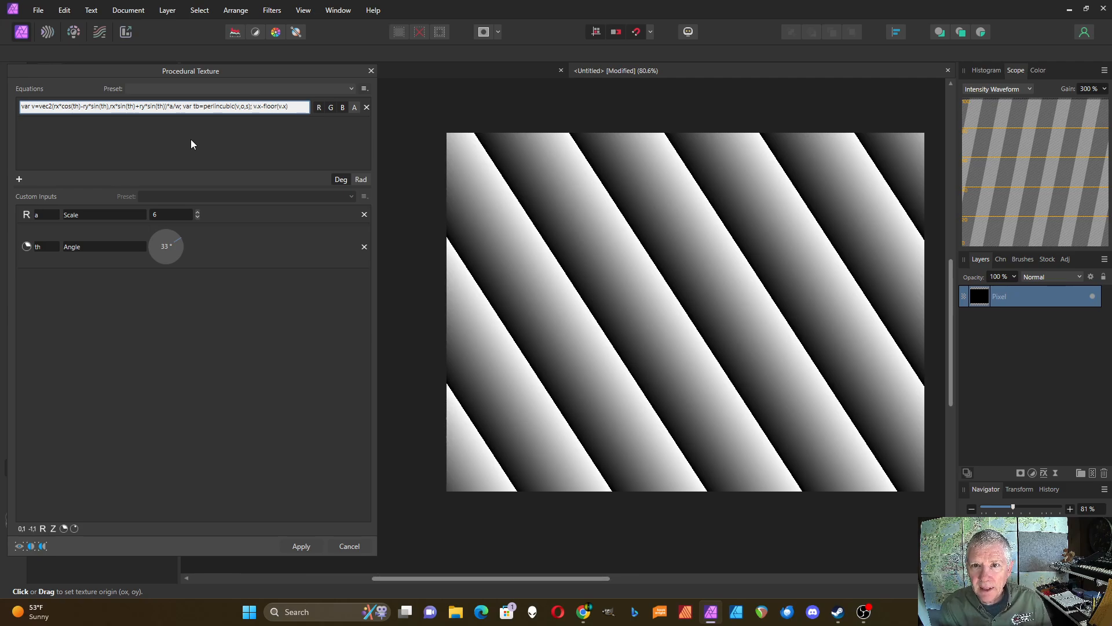
# Multiply the perlincubic term by "4*t" so that the variable reads "tb=4*t*perlincubic(v,o,s)"
pyautogui.click(204, 106)
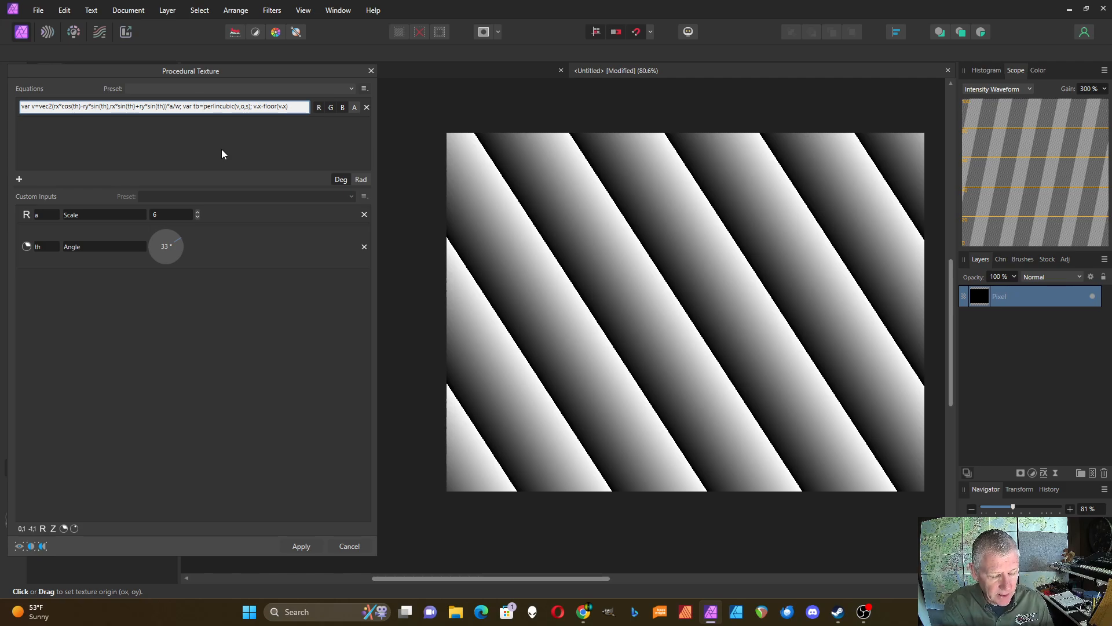
pyautogui.write('t')
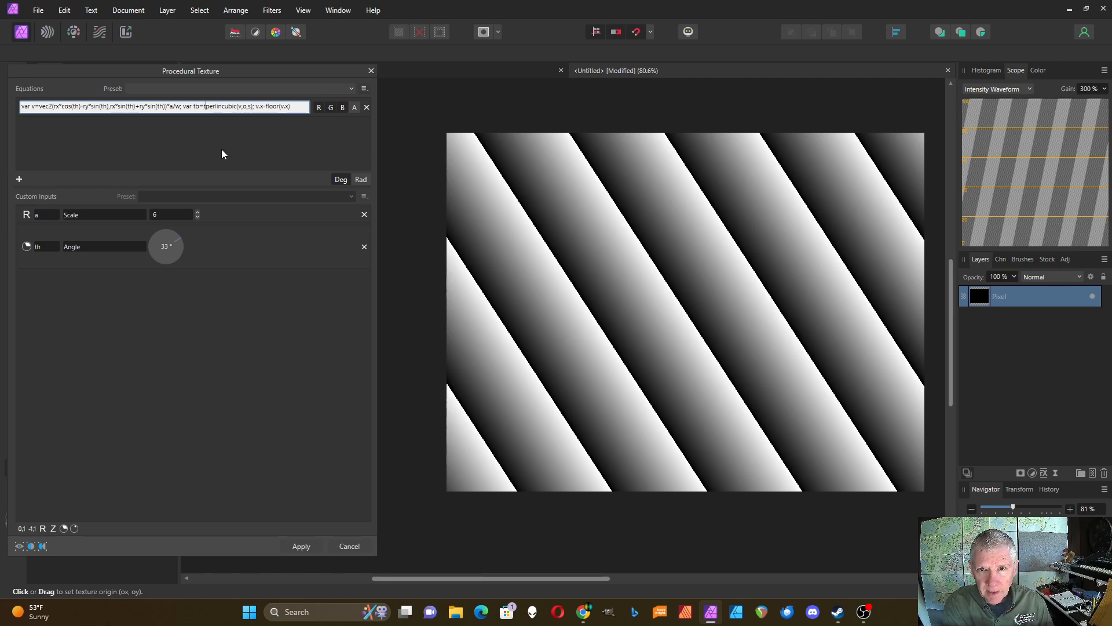
pyautogui.write('*')
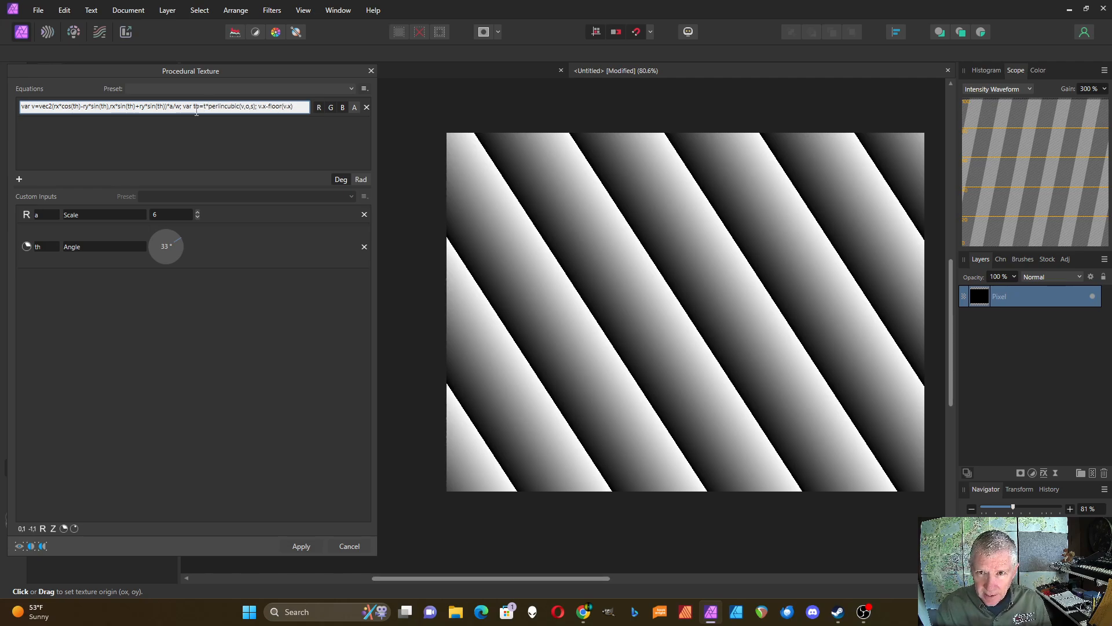
pyautogui.press('Left')
pyautogui.press('Left')
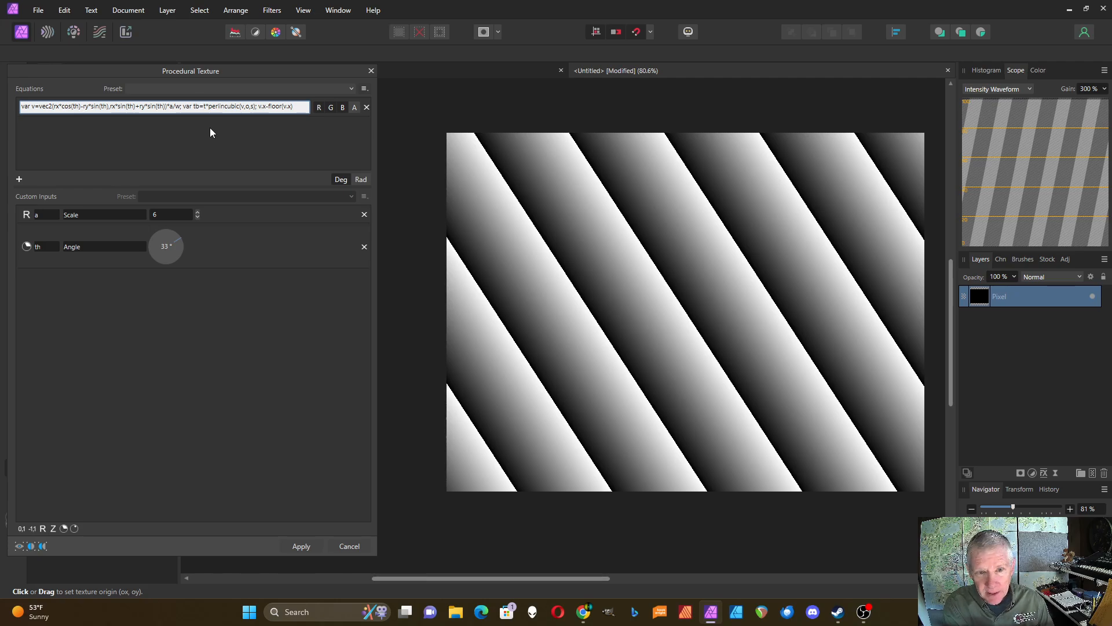
pyautogui.write('4*')
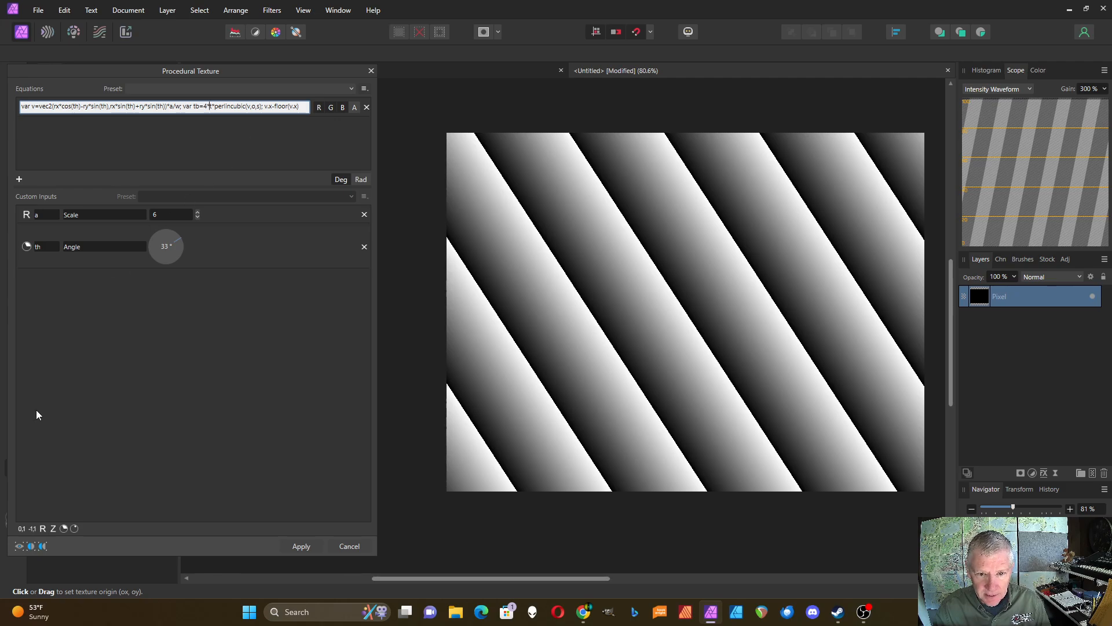
# Add a 0-to-1 range custom input, name it t and enter the description "Turbulence"
pyautogui.click(22, 529)
pyautogui.click(44, 281)
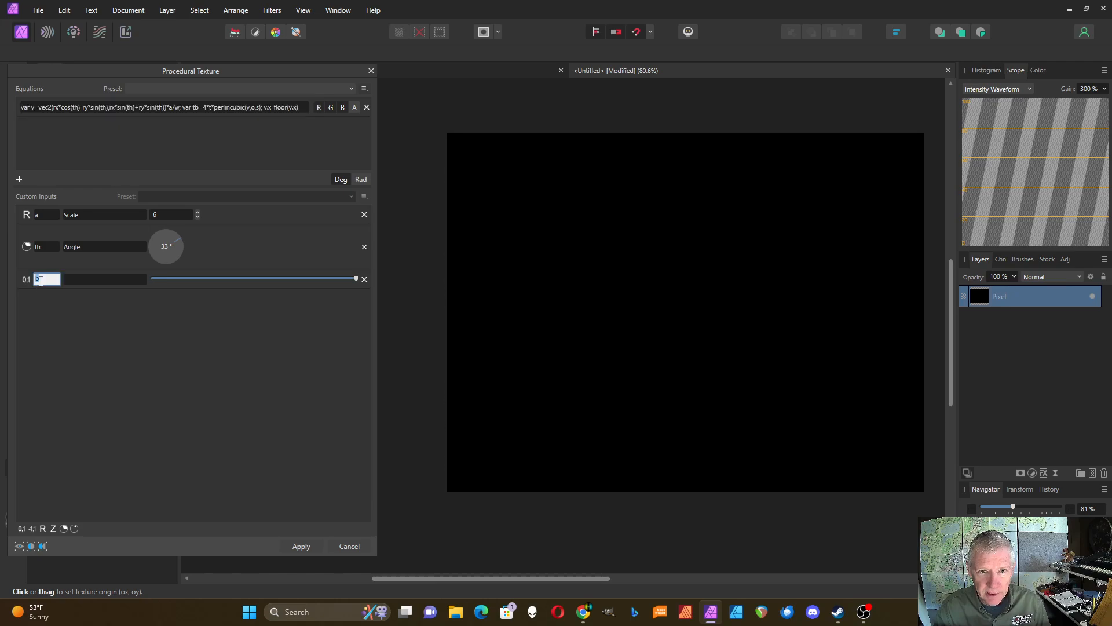
pyautogui.write('t')
pyautogui.click(77, 281)
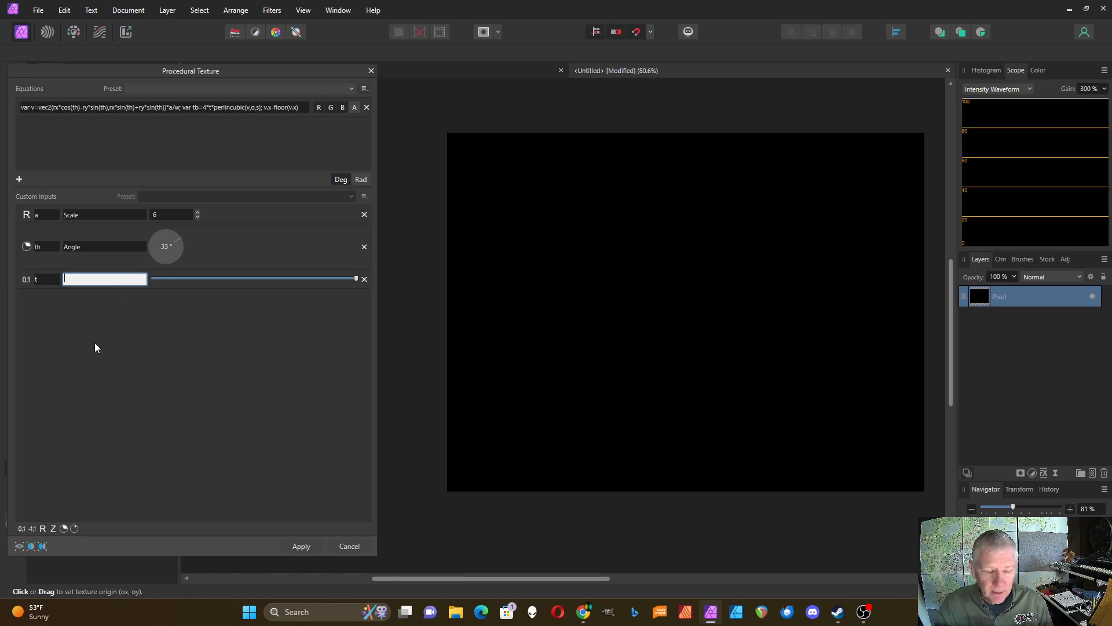
pyautogui.write('Turbu')
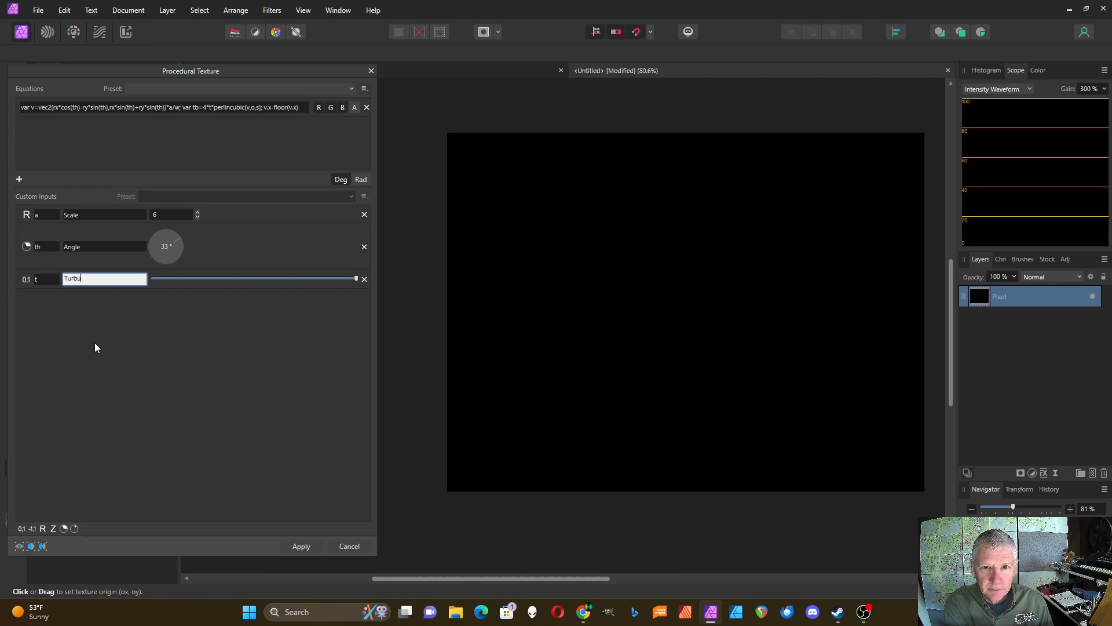
pyautogui.write('lence')
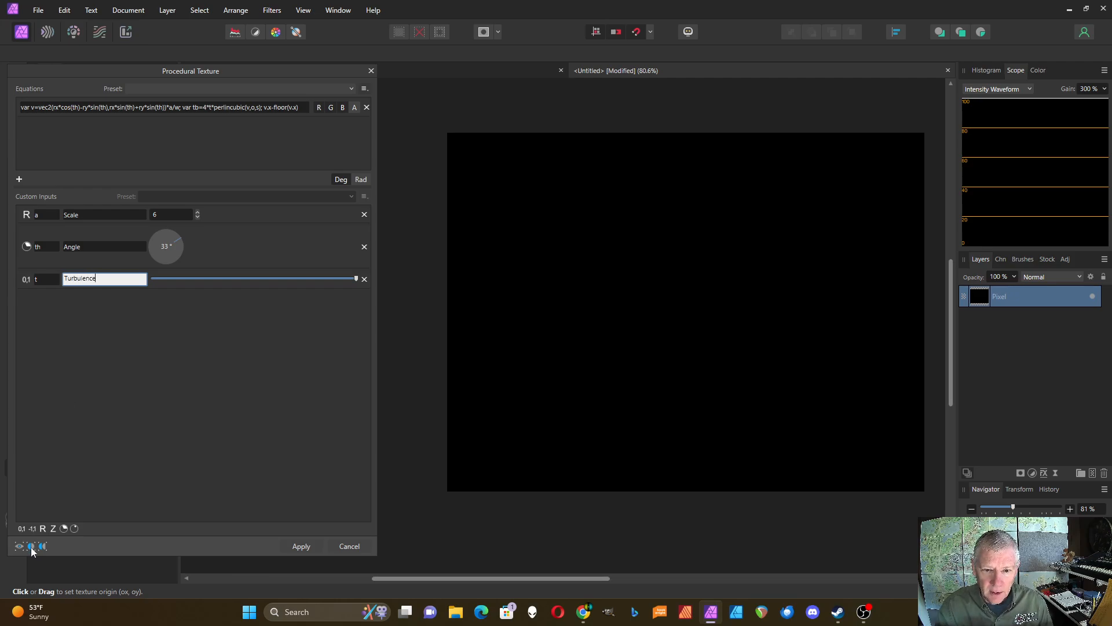
# Add a real-number custom input and name it o
pyautogui.click(43, 529)
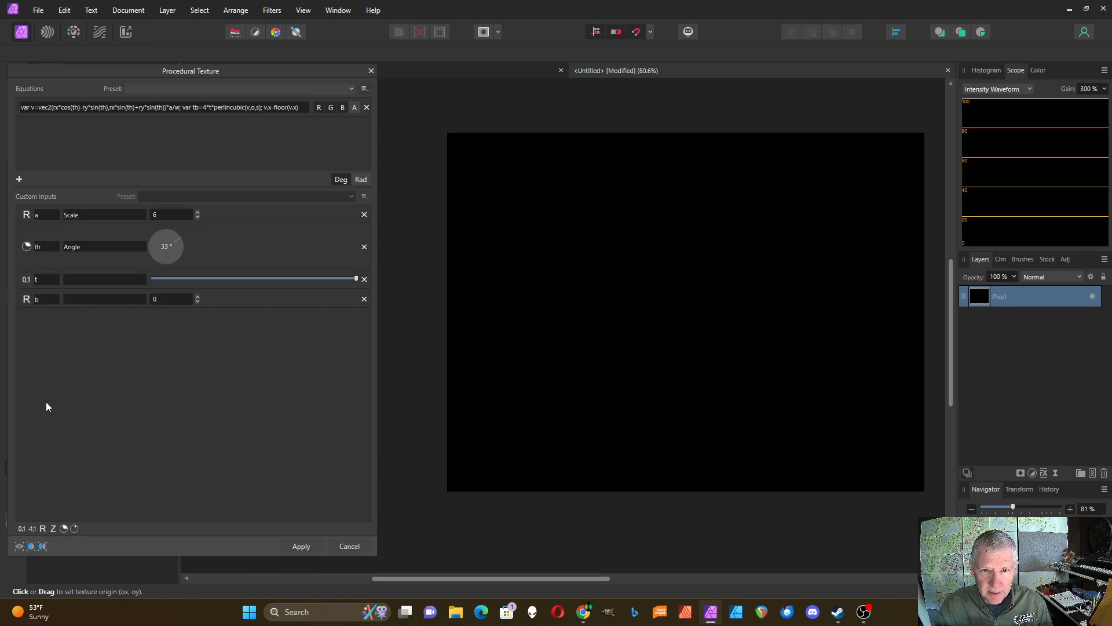
pyautogui.doubleClick(44, 298)
pyautogui.write('o')
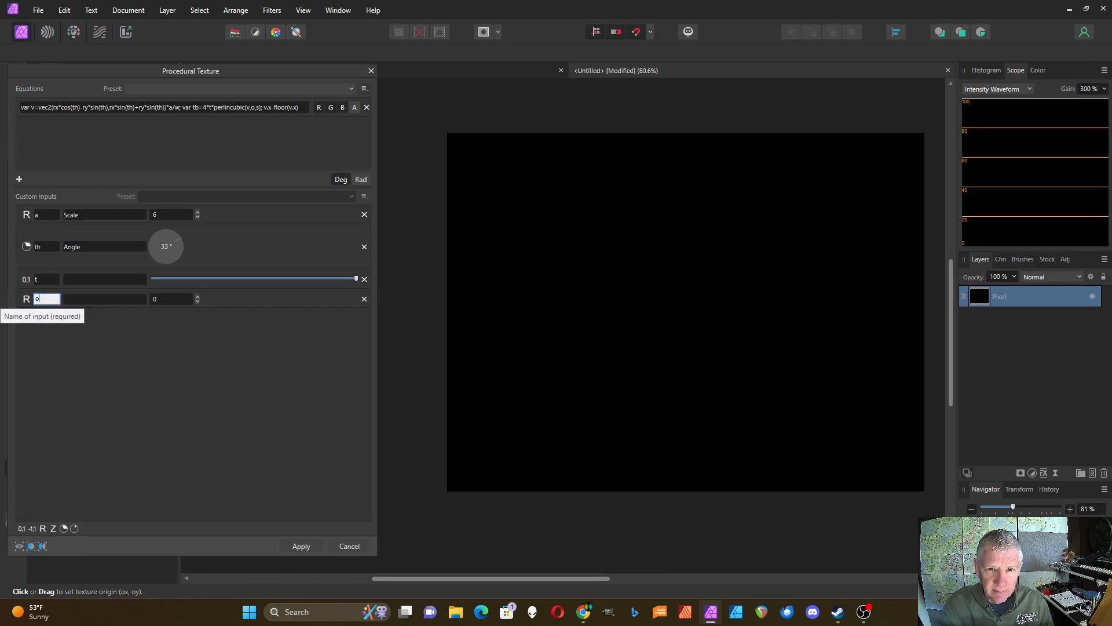
# Re-enter "Turbulence" as the description of the t input
pyautogui.click(109, 298)
pyautogui.click(99, 280)
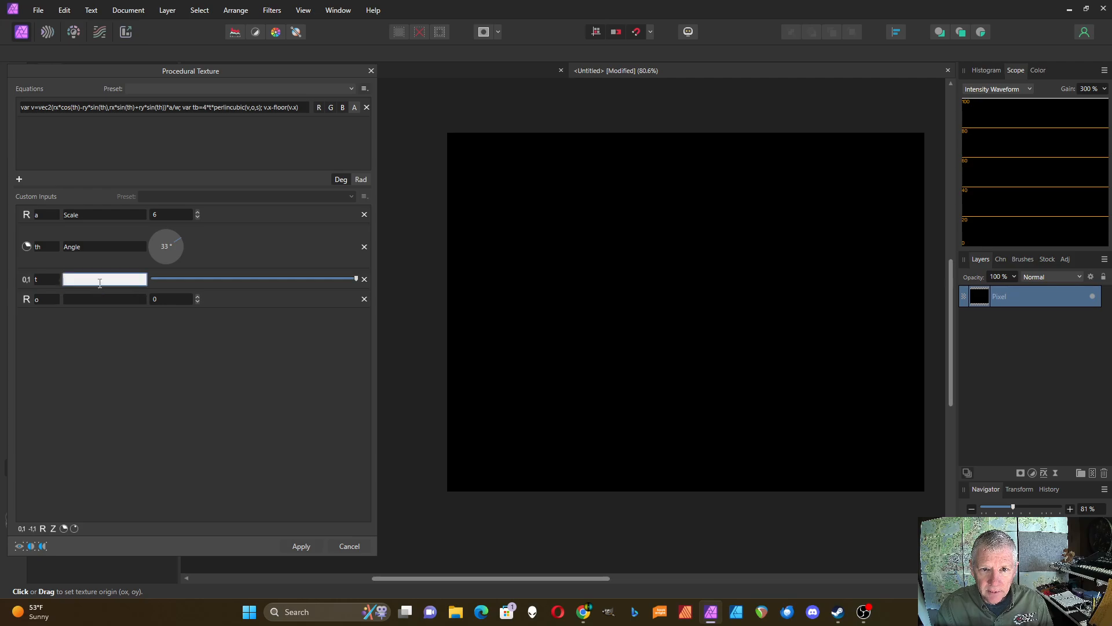
pyautogui.write('Turb')
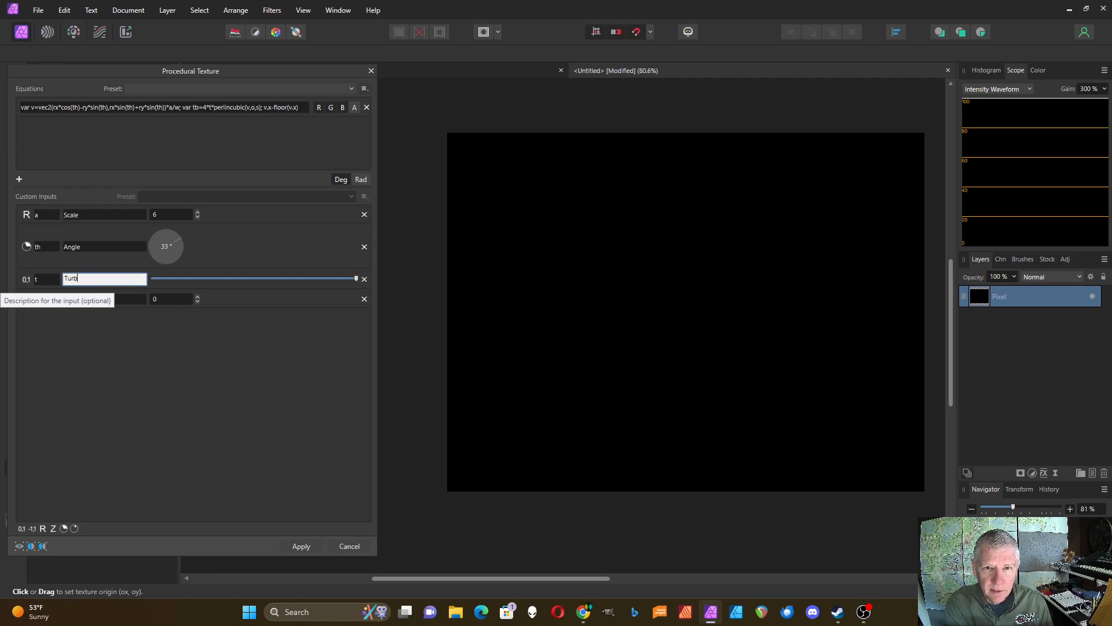
pyautogui.write('ulence')
# Describe the o input as "Octaves" and set its value to 7
pyautogui.click(131, 301)
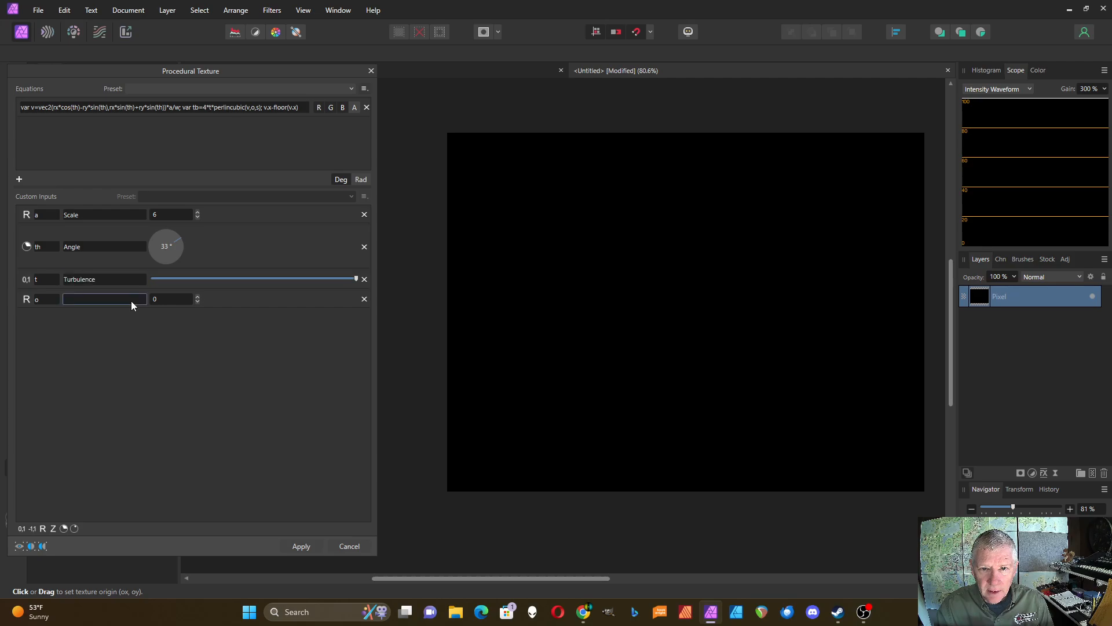
pyautogui.write('Octa')
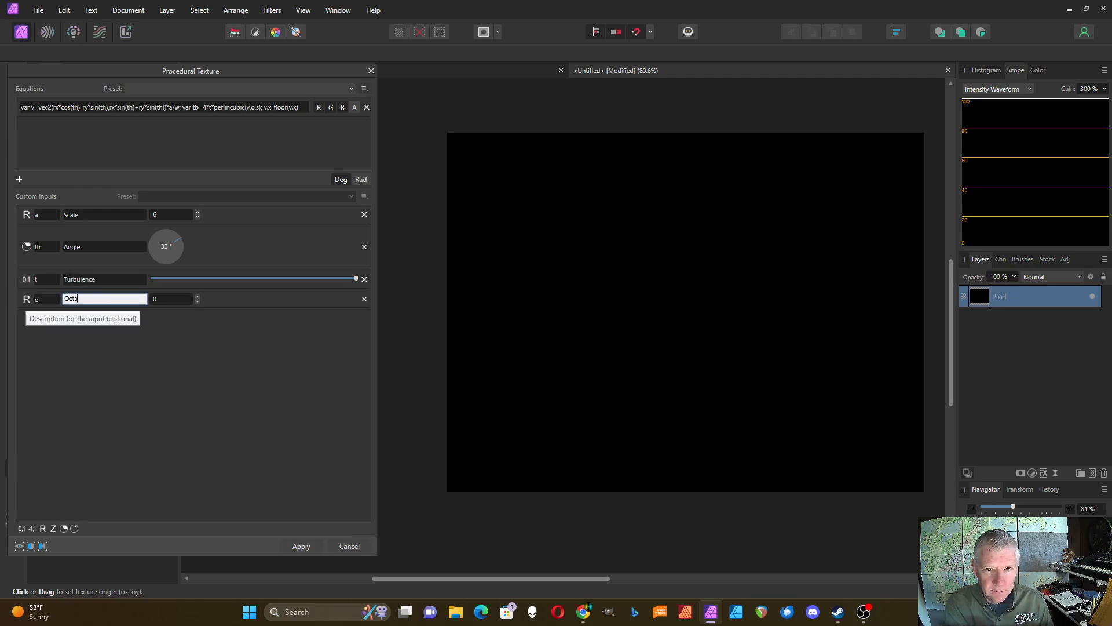
pyautogui.write('ves')
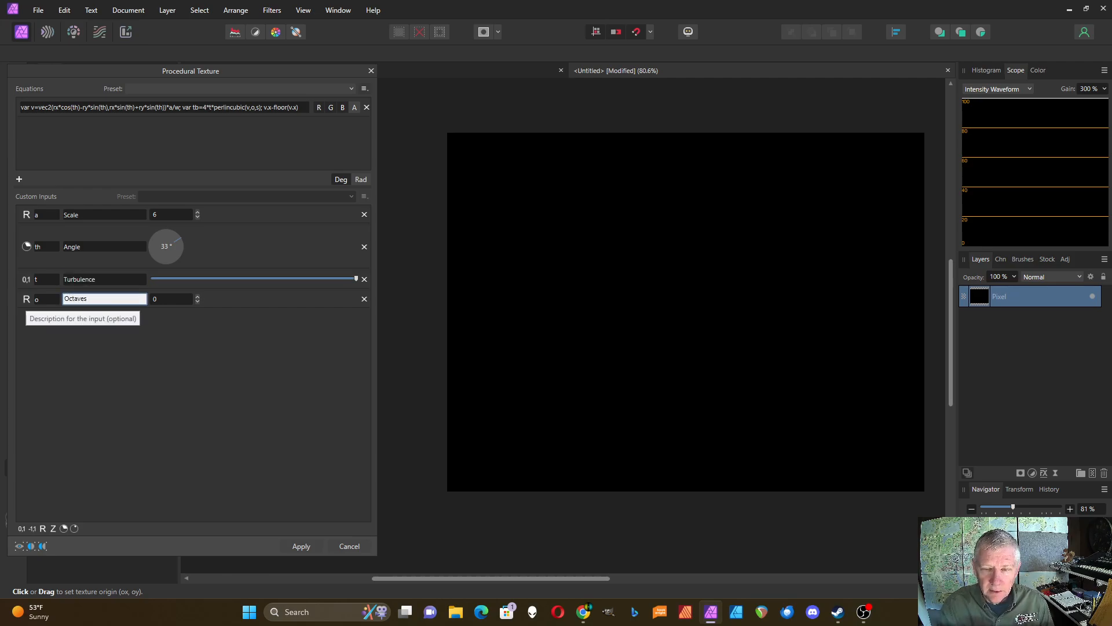
pyautogui.click(197, 296)
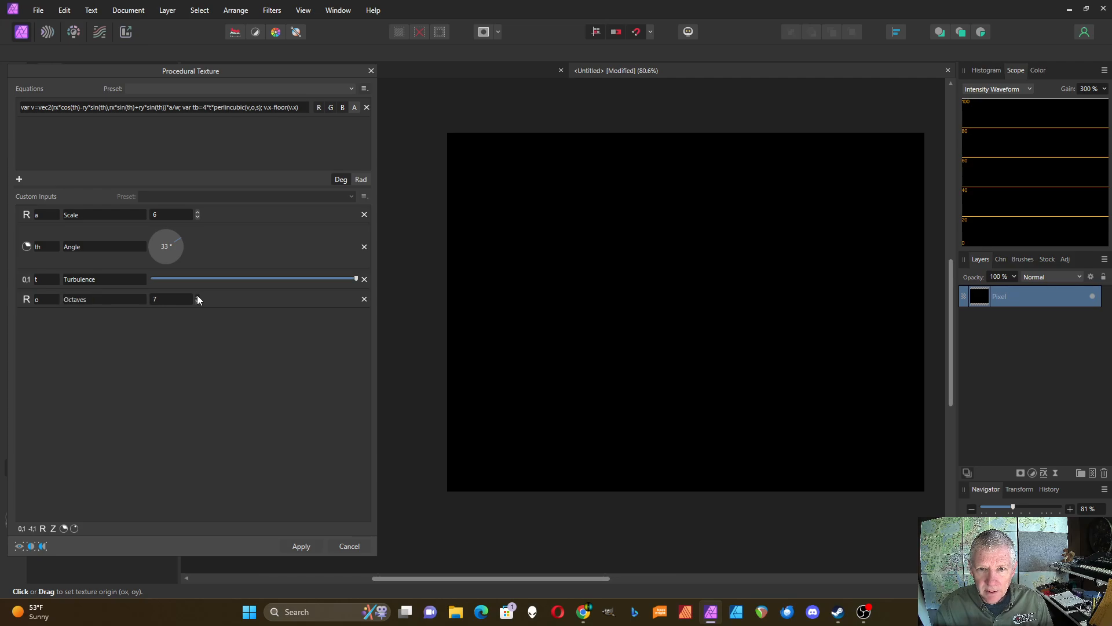
pyautogui.click(196, 296)
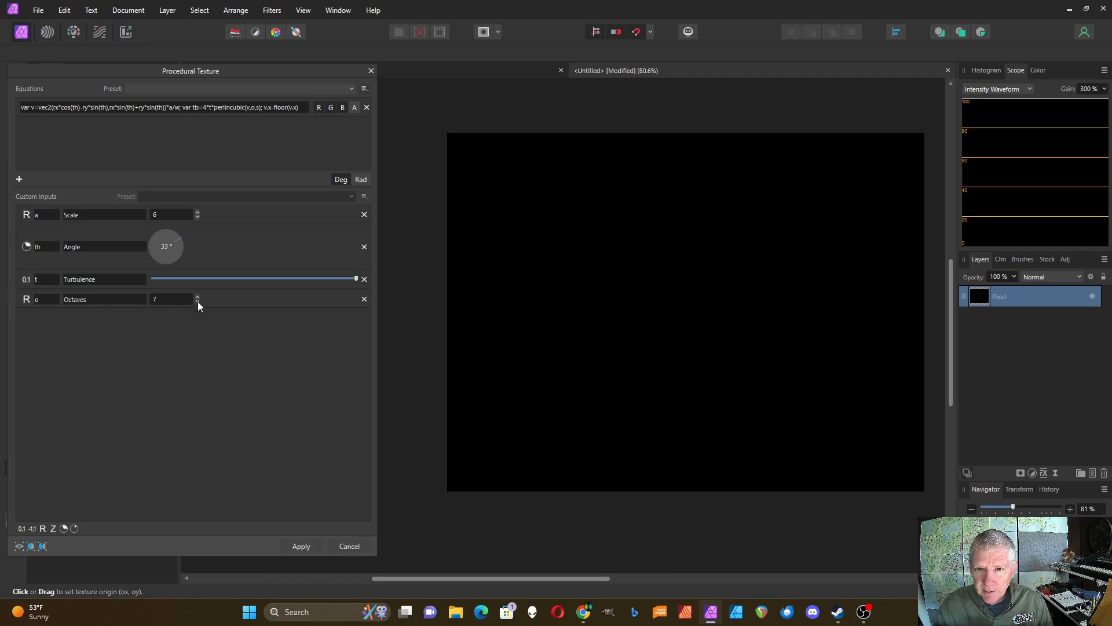
# Add another 0-to-1 range custom input, name it s and describe it as "Smooth"
pyautogui.click(22, 528)
pyautogui.click(44, 320)
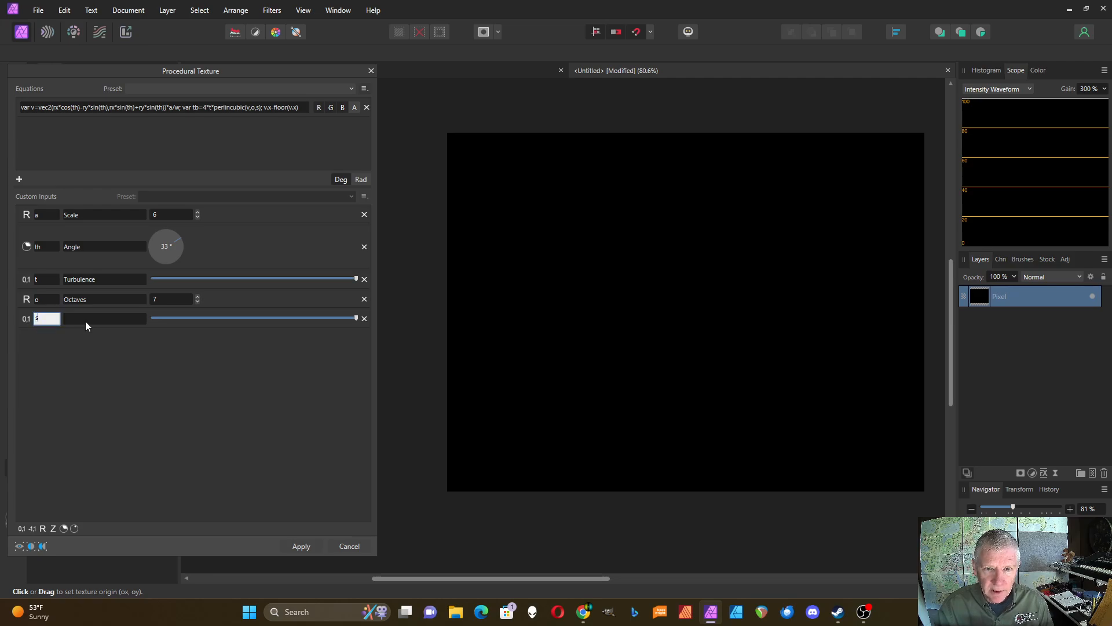
pyautogui.press('Tab')
pyautogui.write('Smoot')
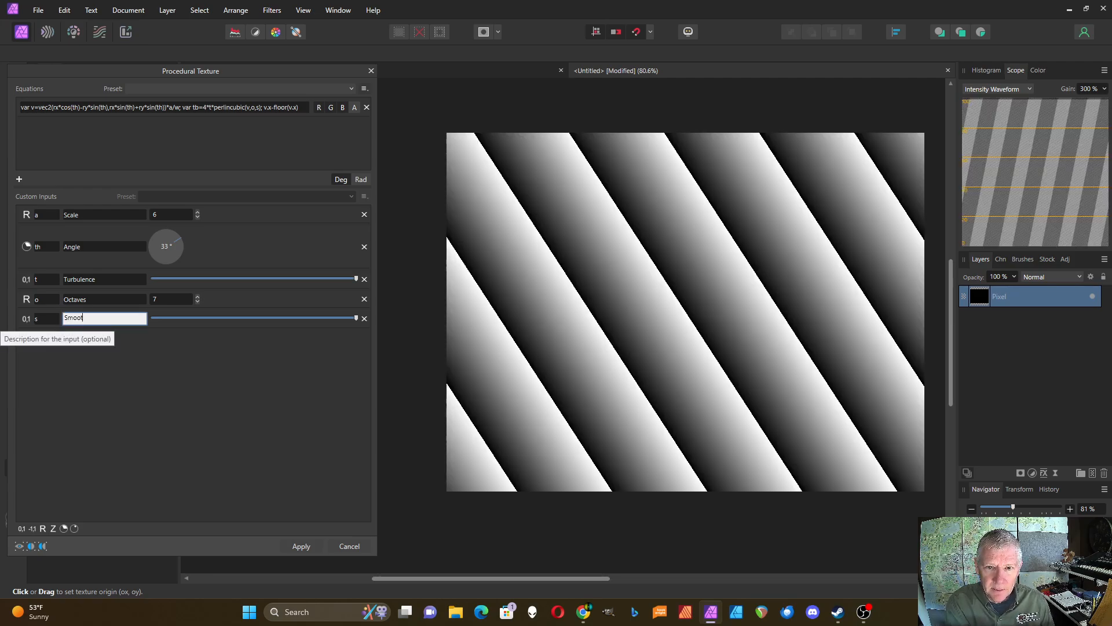
pyautogui.write('h')
pyautogui.press('Return')
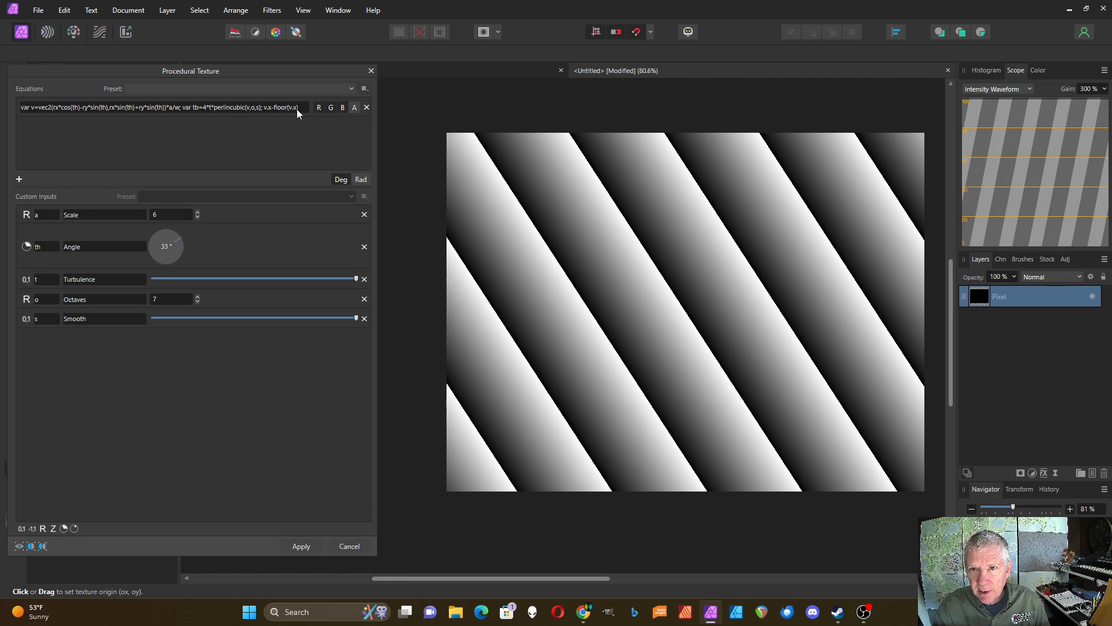
# Add tb to both stripe terms of the equation so that it ends in v.x+tb-floor(v.x+tb)
pyautogui.click(273, 108)
pyautogui.click(274, 108)
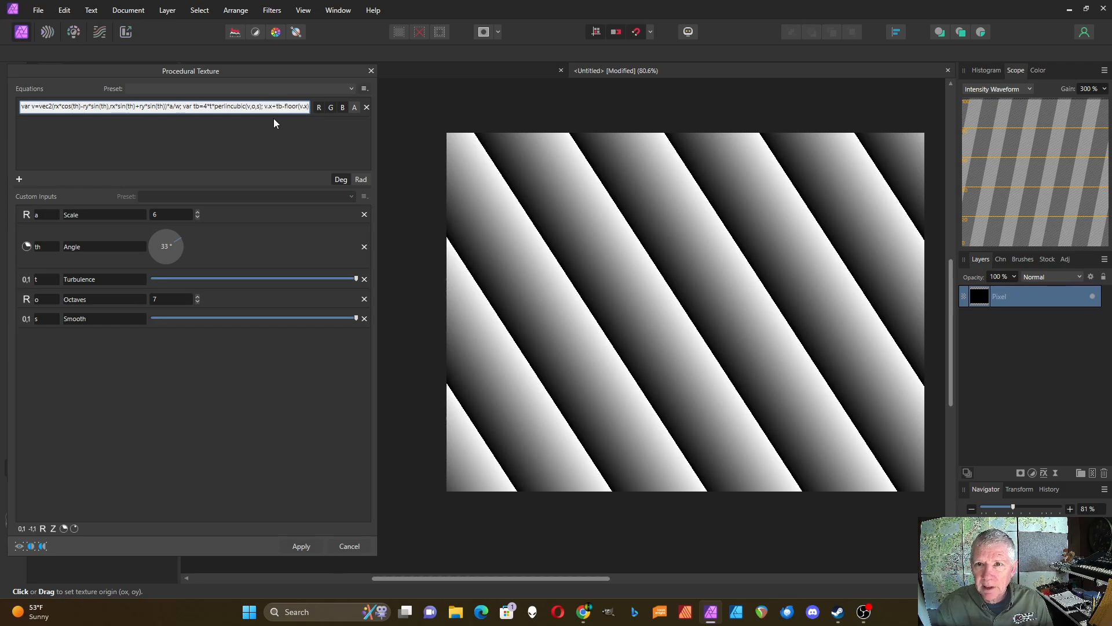
pyautogui.click(307, 106)
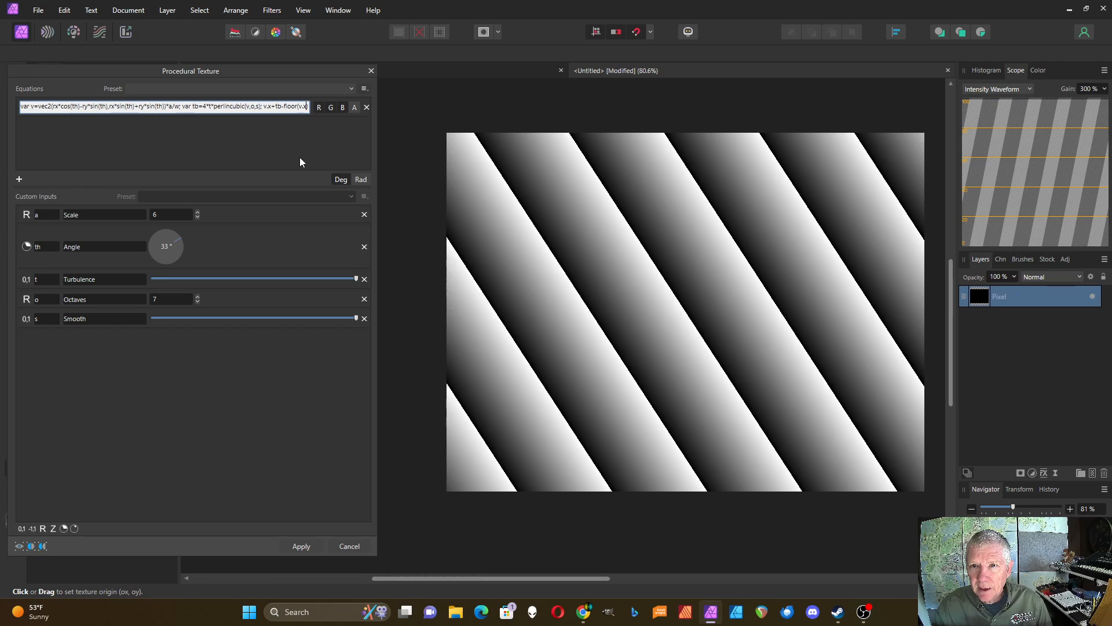
pyautogui.write('+tb')
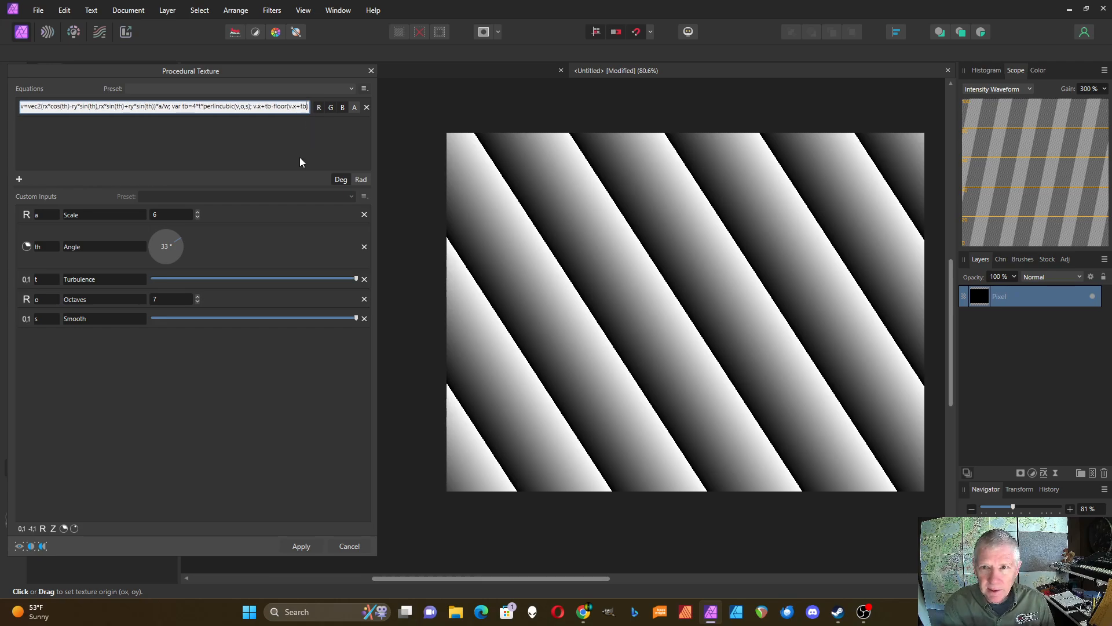
pyautogui.press('Return')
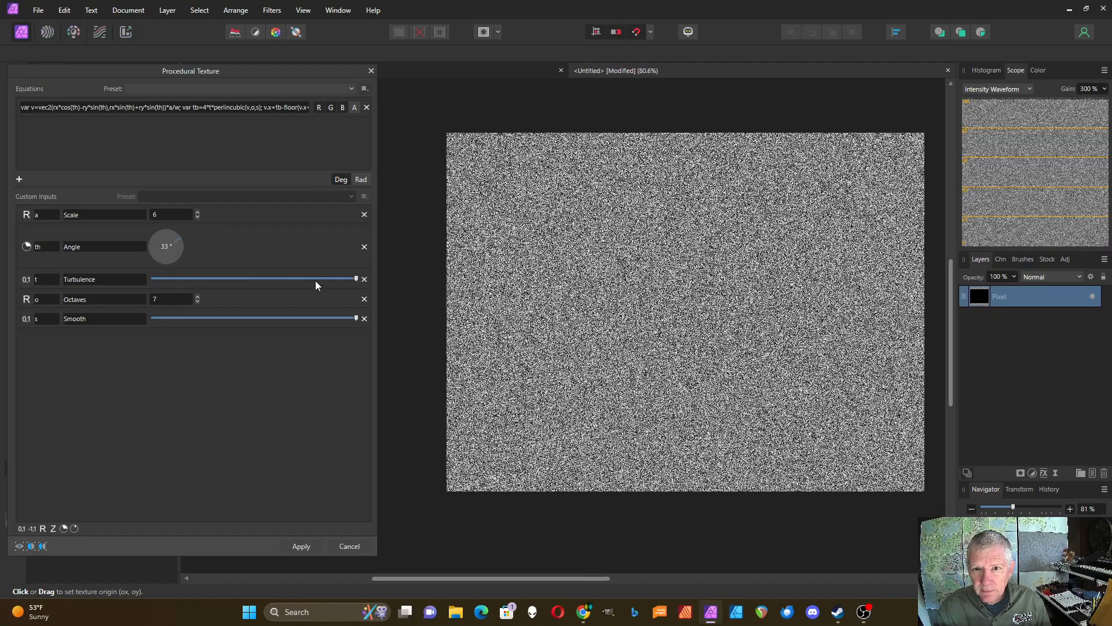
# Lower Turbulence to about a sixth and Smooth to about a quarter of their range, and reposition the texture's origin
pyautogui.moveTo(356, 278); pyautogui.dragTo(164, 278)
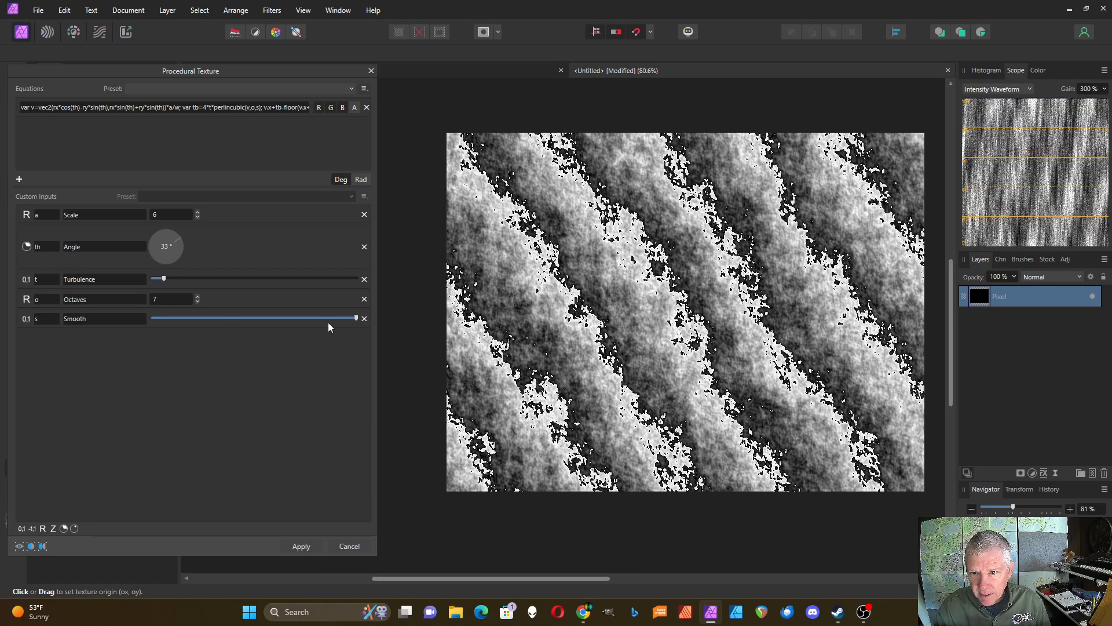
pyautogui.moveTo(355, 319); pyautogui.dragTo(198, 318)
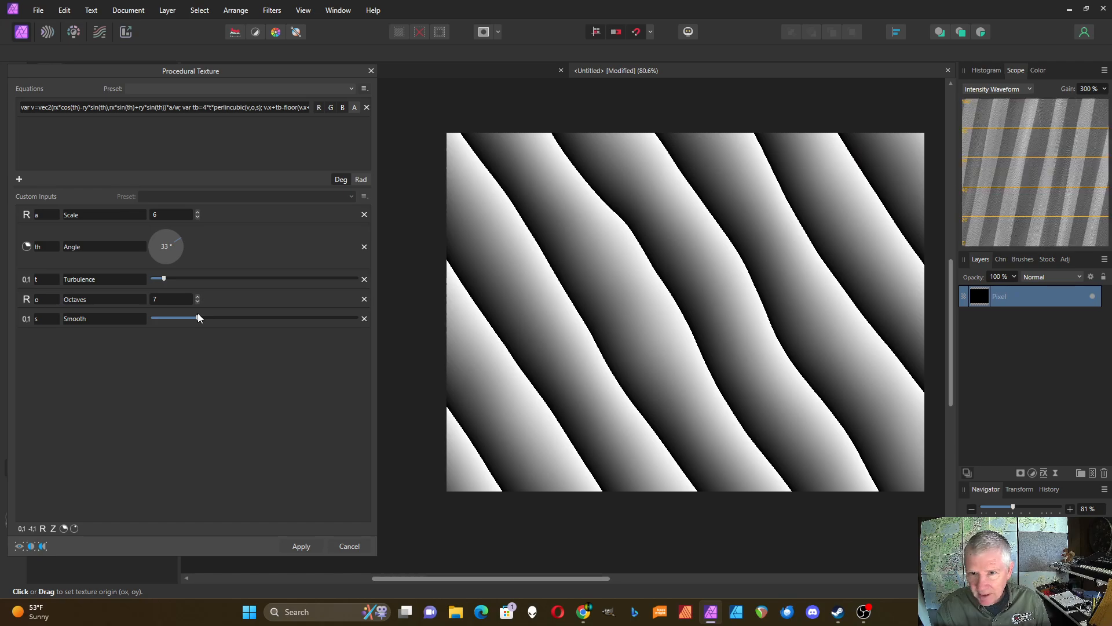
pyautogui.moveTo(165, 280); pyautogui.dragTo(188, 281)
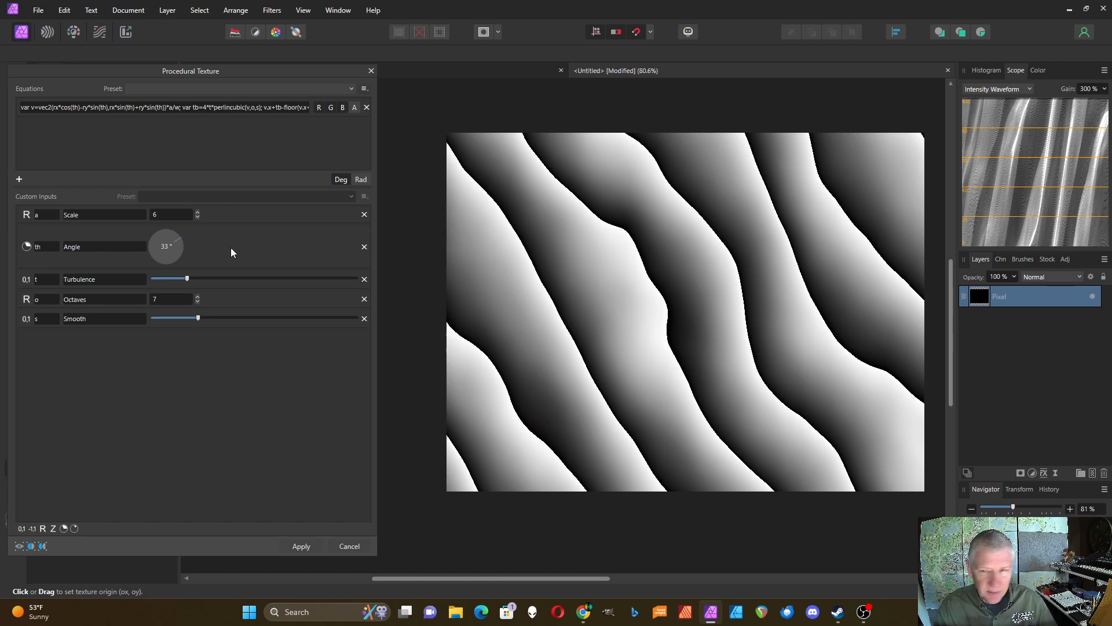
pyautogui.moveTo(687, 236); pyautogui.dragTo(551, 398)
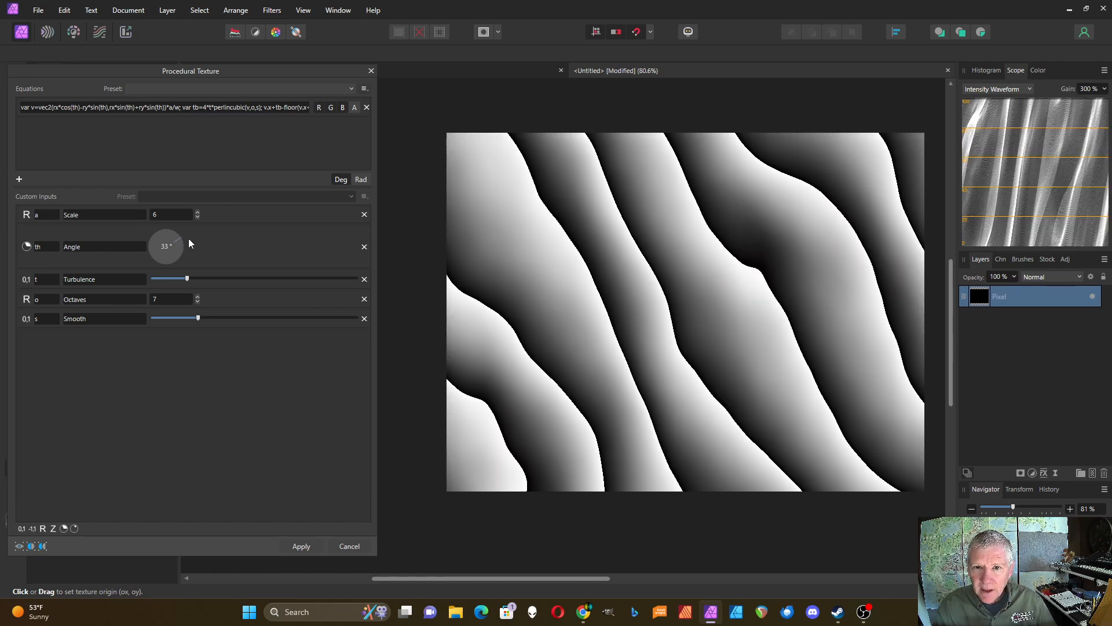
# Set the texture's angle to 60° and its scale to 4, repositioning the origin to suit
pyautogui.moveTo(180, 239); pyautogui.dragTo(175, 234)
pyautogui.moveTo(656, 264); pyautogui.dragTo(542, 252)
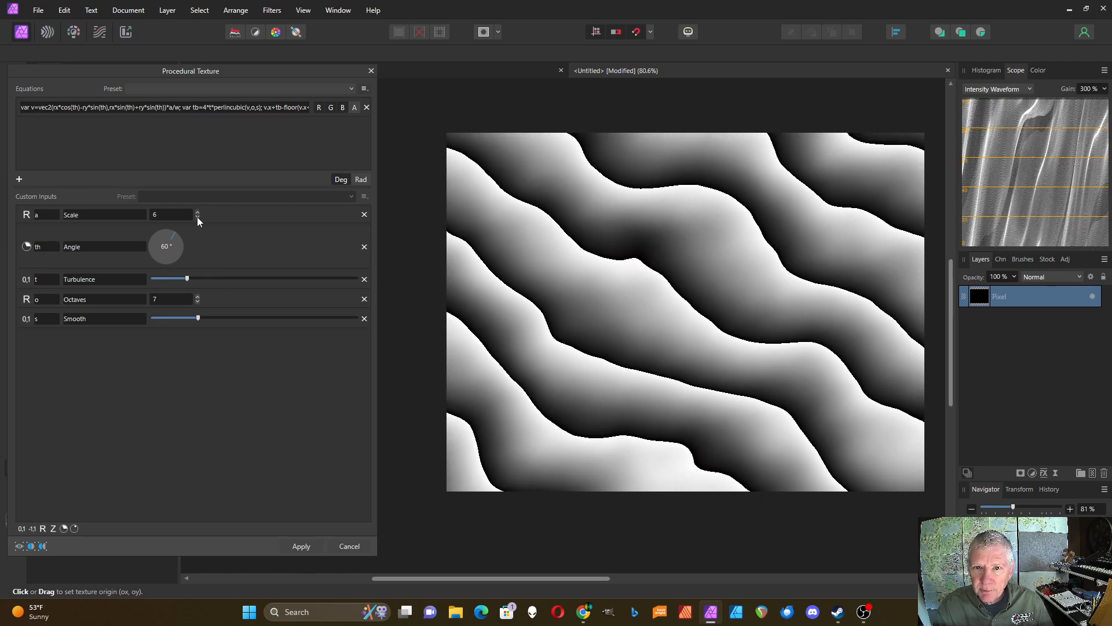
pyautogui.click(197, 217)
pyautogui.click(197, 217)
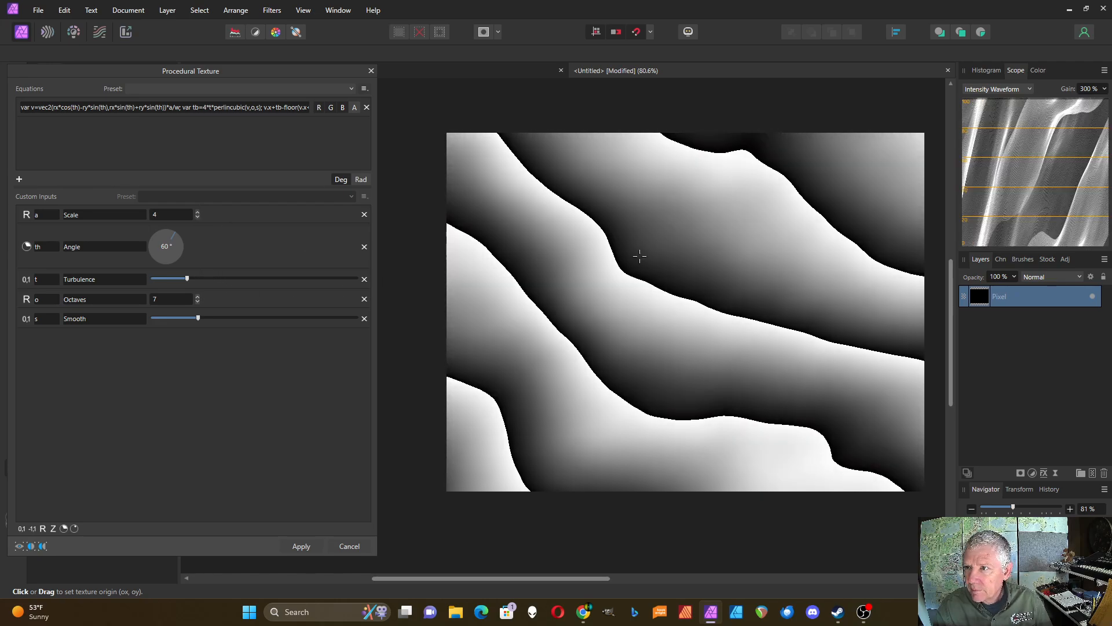
pyautogui.moveTo(640, 255); pyautogui.dragTo(578, 364)
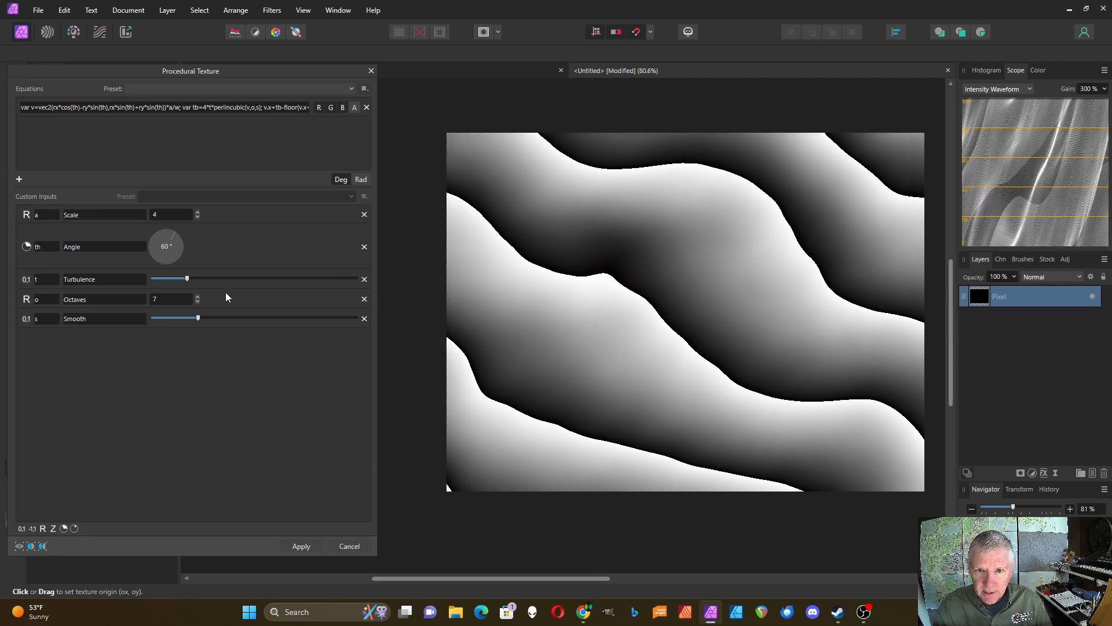
# Fine-tune the distortion by setting the angle to 61°, reducing Smooth slightly and raising Turbulence a little
pyautogui.moveTo(175, 241); pyautogui.dragTo(173, 239)
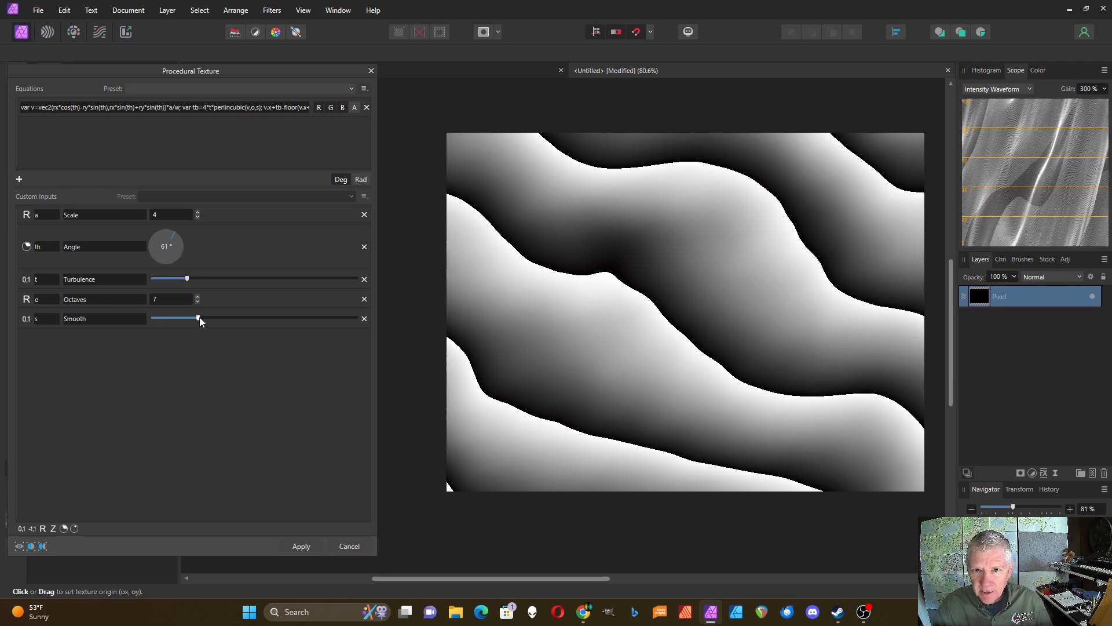
pyautogui.moveTo(199, 318); pyautogui.dragTo(180, 319)
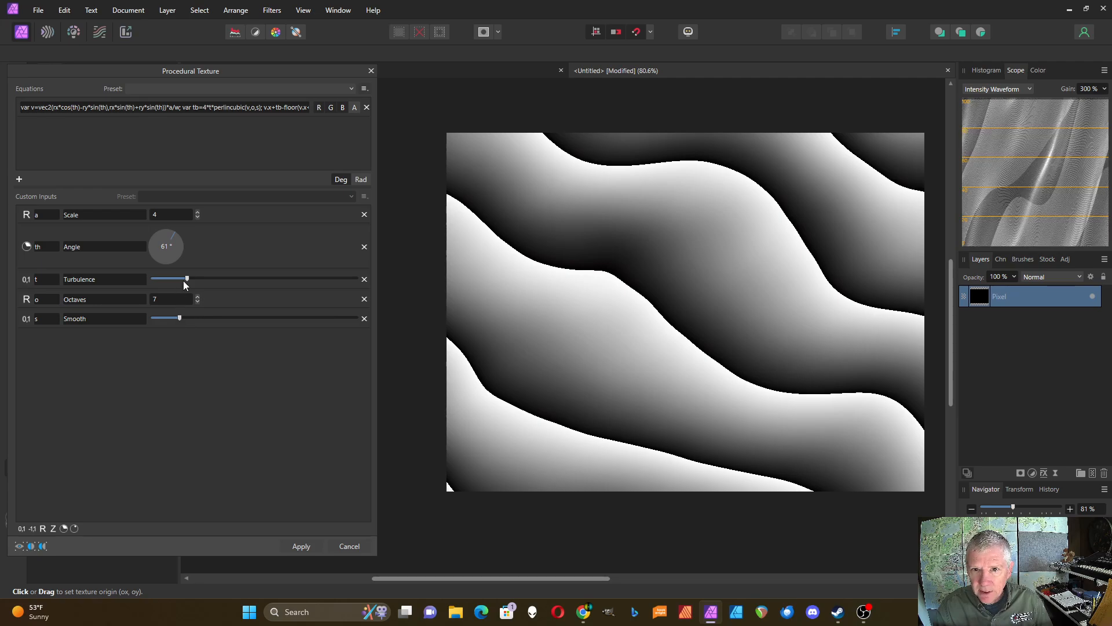
pyautogui.moveTo(184, 280); pyautogui.dragTo(190, 277)
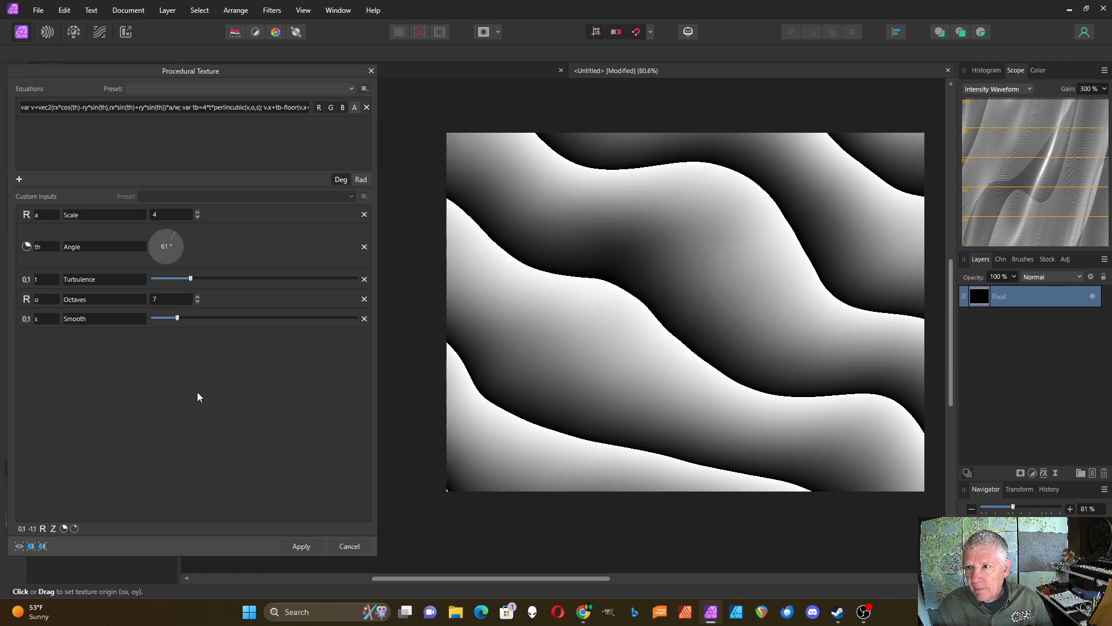
# Save the procedural texture by replacing the existing Dunes equation preset
pyautogui.click(364, 90)
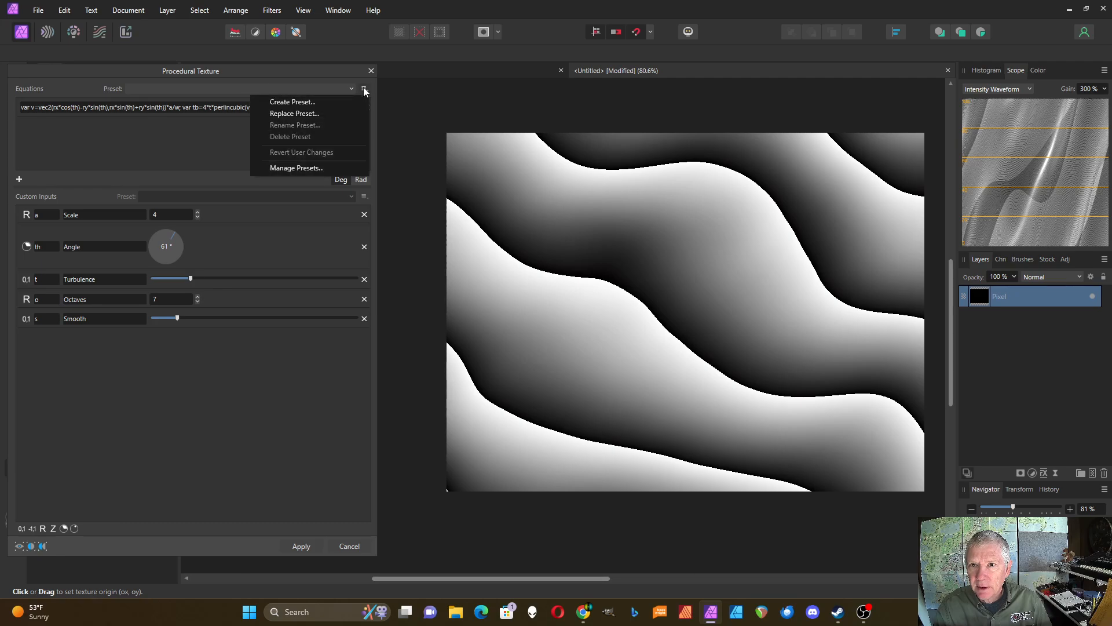
pyautogui.click(334, 110)
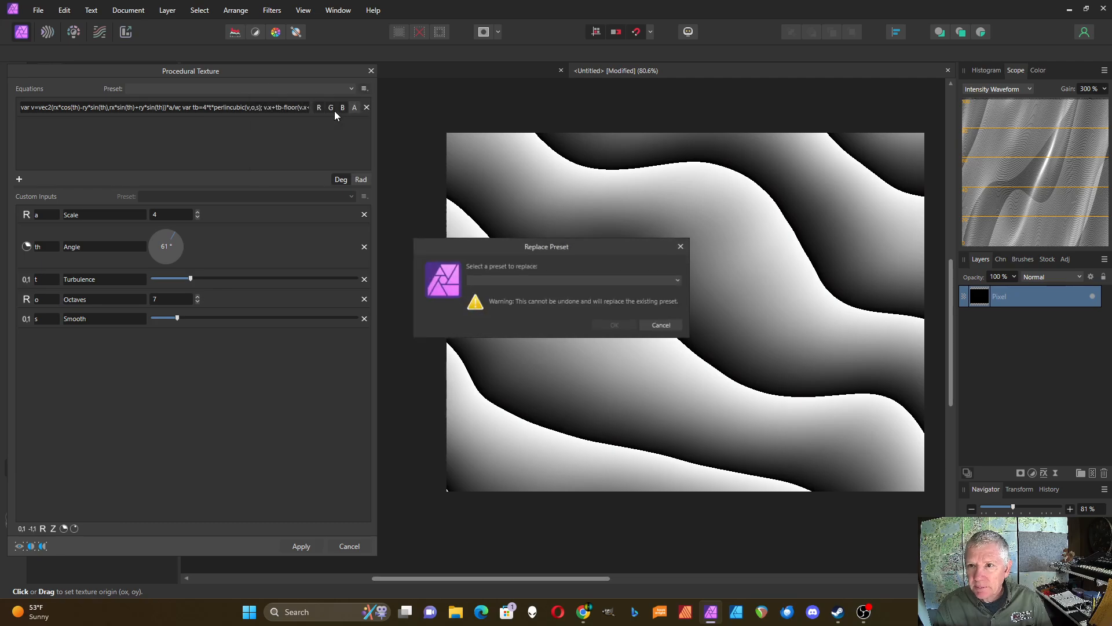
pyautogui.click(509, 279)
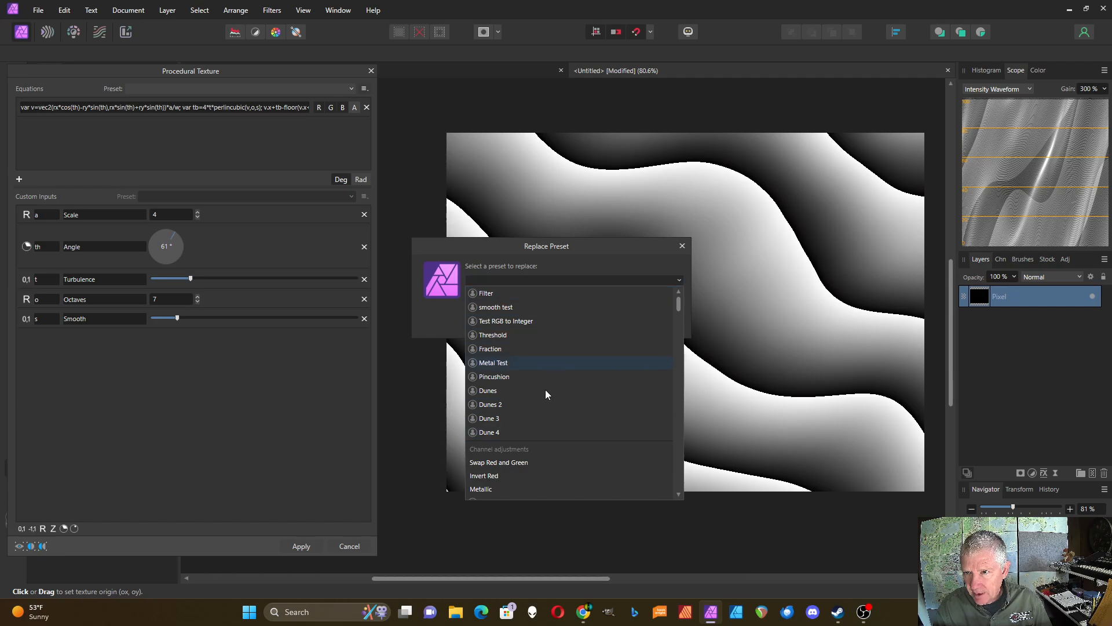
pyautogui.click(492, 391)
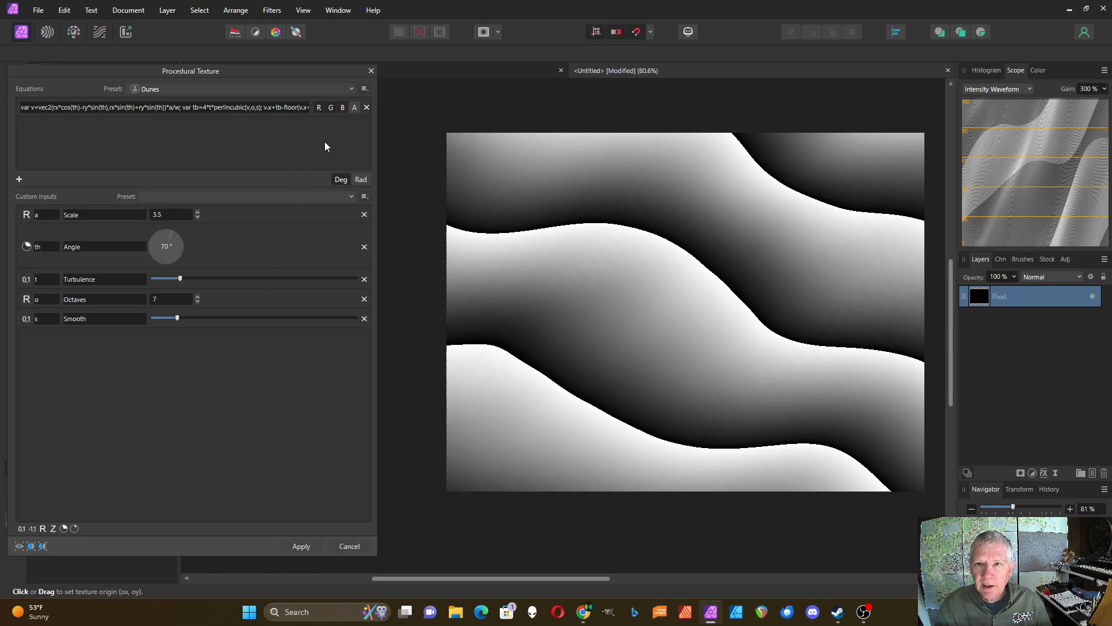
# Overwrite the Default values preset with the current custom input values
pyautogui.click(365, 197)
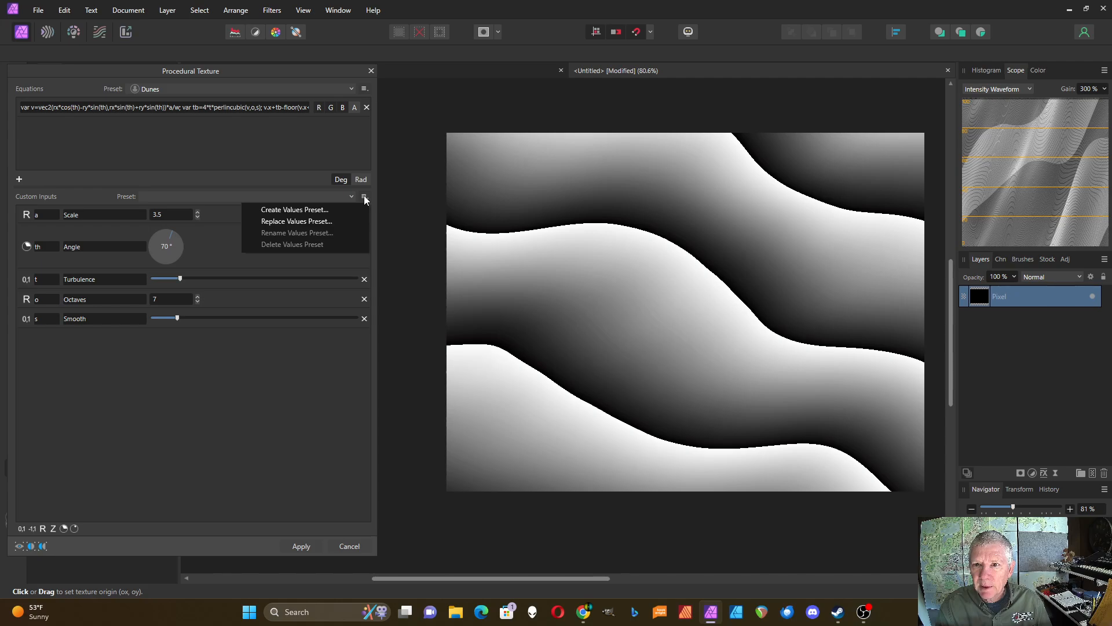
pyautogui.click(331, 221)
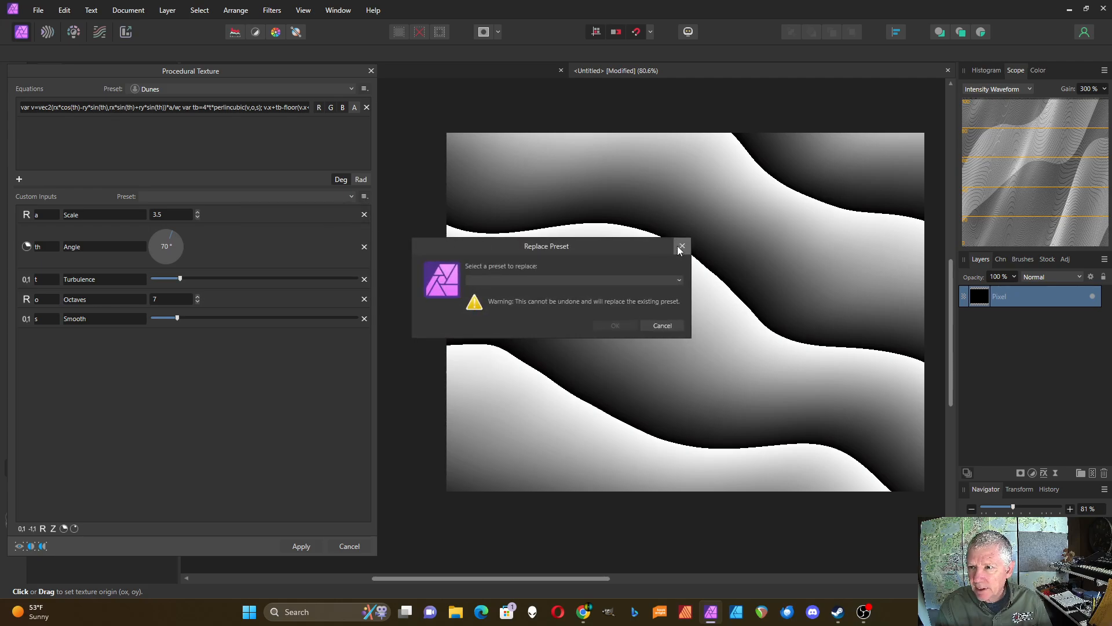
pyautogui.click(648, 281)
pyautogui.click(509, 294)
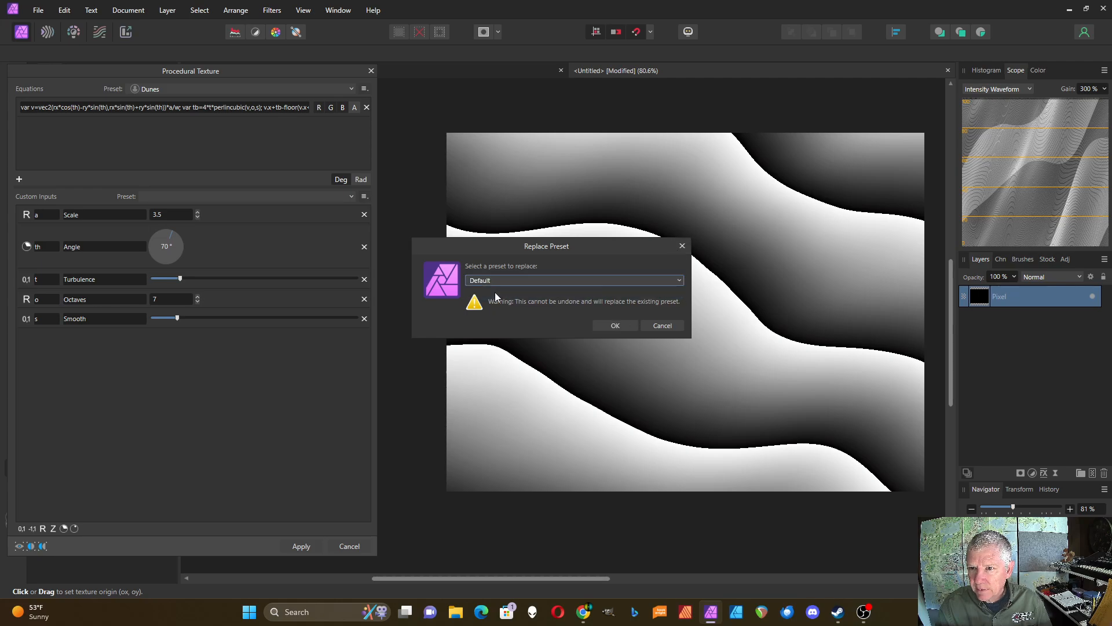
pyautogui.click(615, 325)
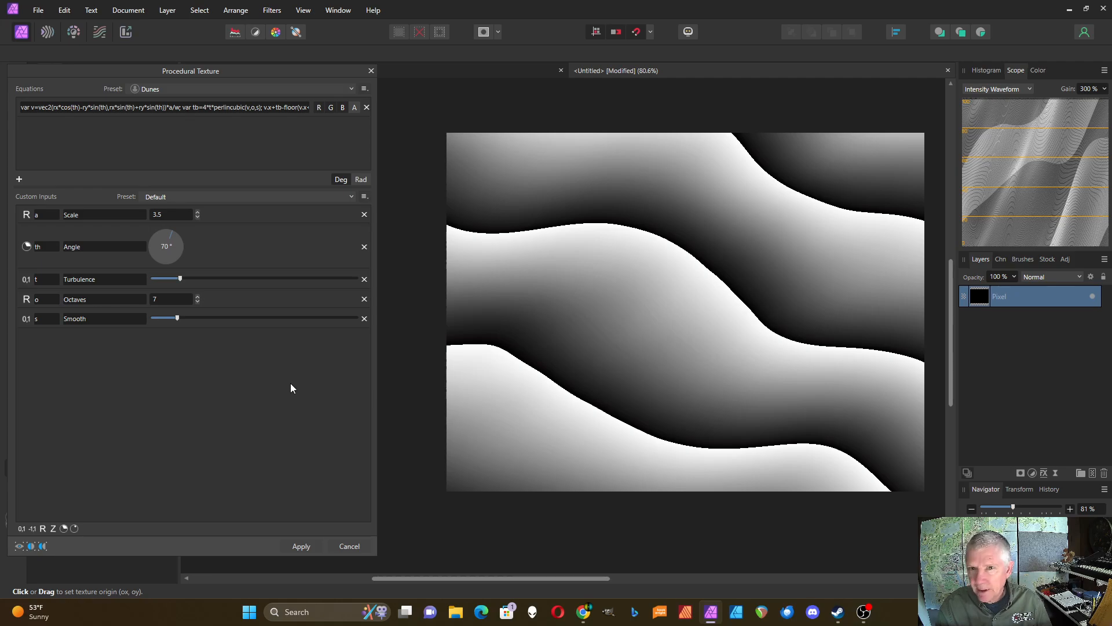
# Close the procedural texture filter without applying it and add a Gradient Map adjustment from the Dunes 5 preset
pyautogui.click(371, 70)
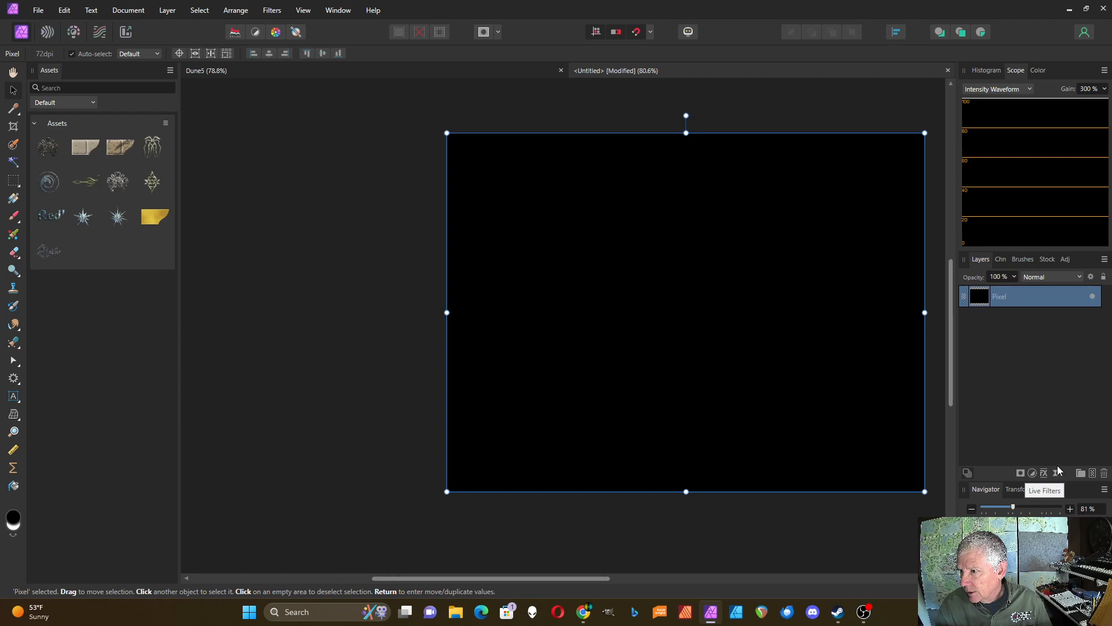
pyautogui.click(1067, 260)
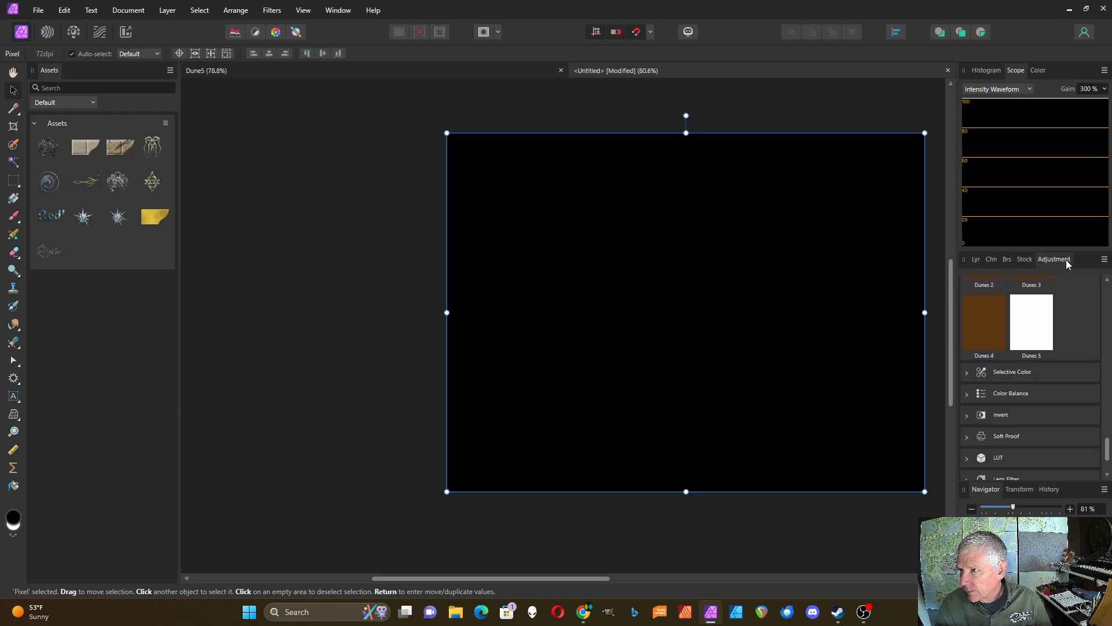
pyautogui.scroll(10, 1060, 359)
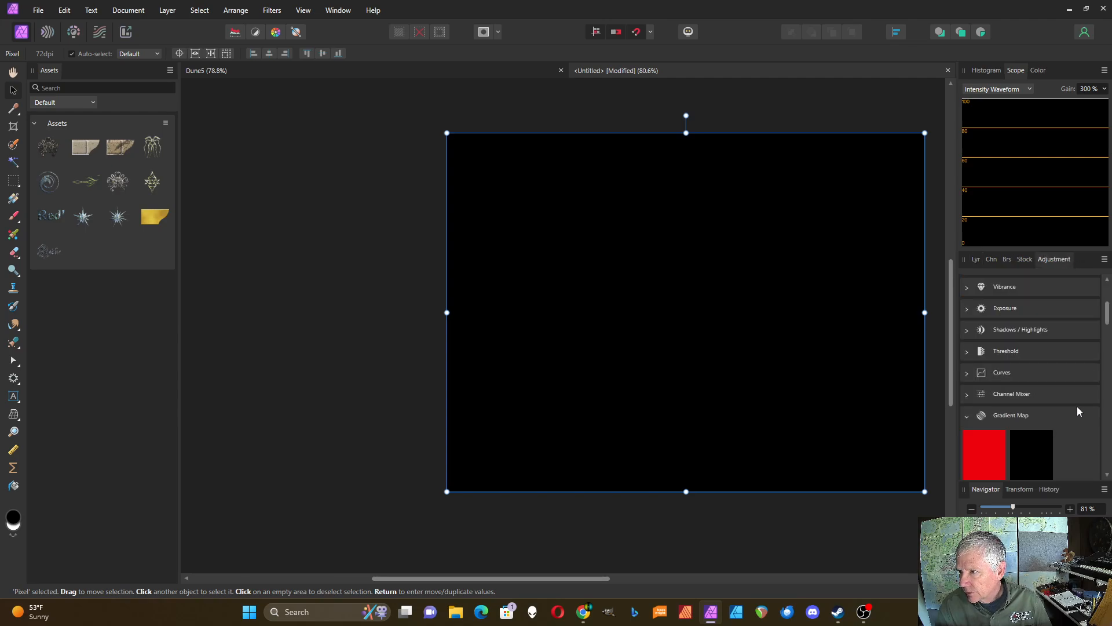
pyautogui.scroll(-10, 1067, 357)
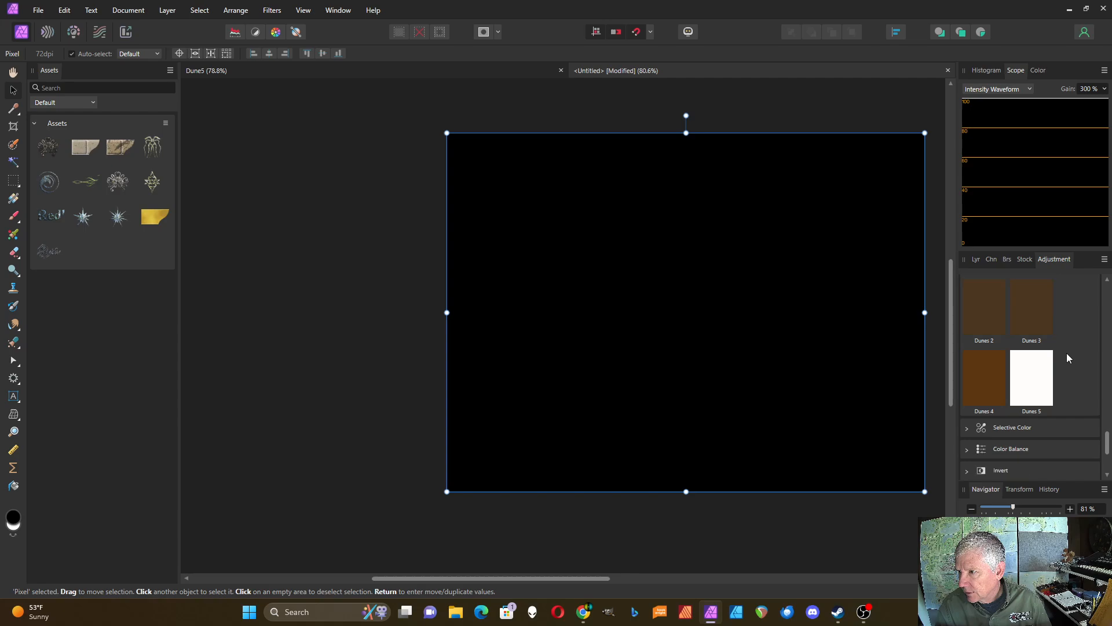
pyautogui.click(1036, 386)
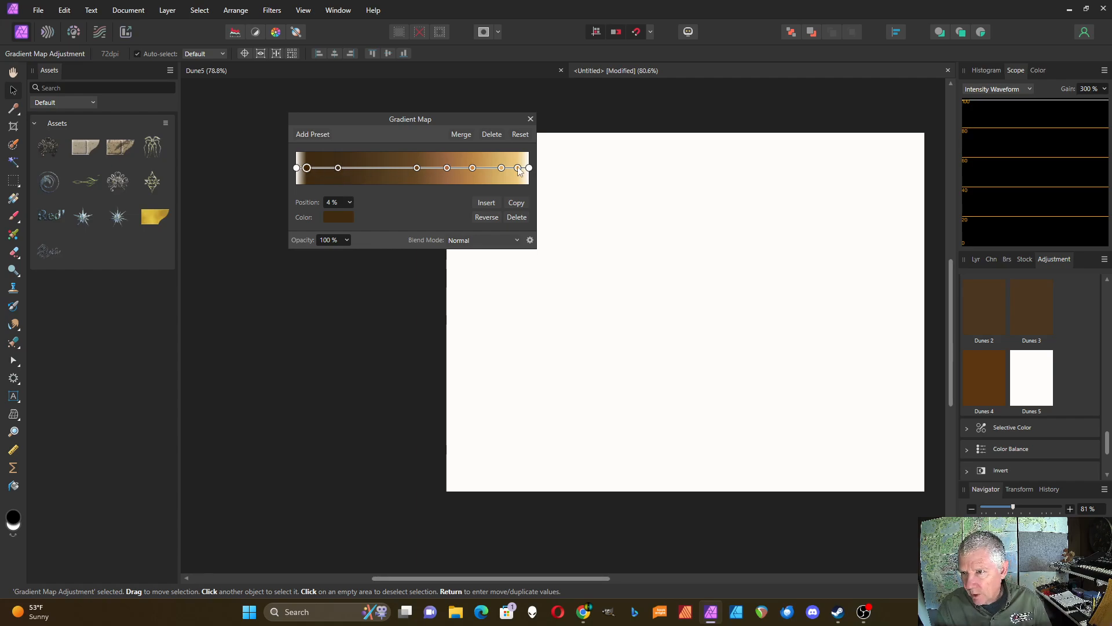
# Examine the colours of the gradient's white starting stop and its dark brown stops at 4% and 52%
pyautogui.click(297, 168)
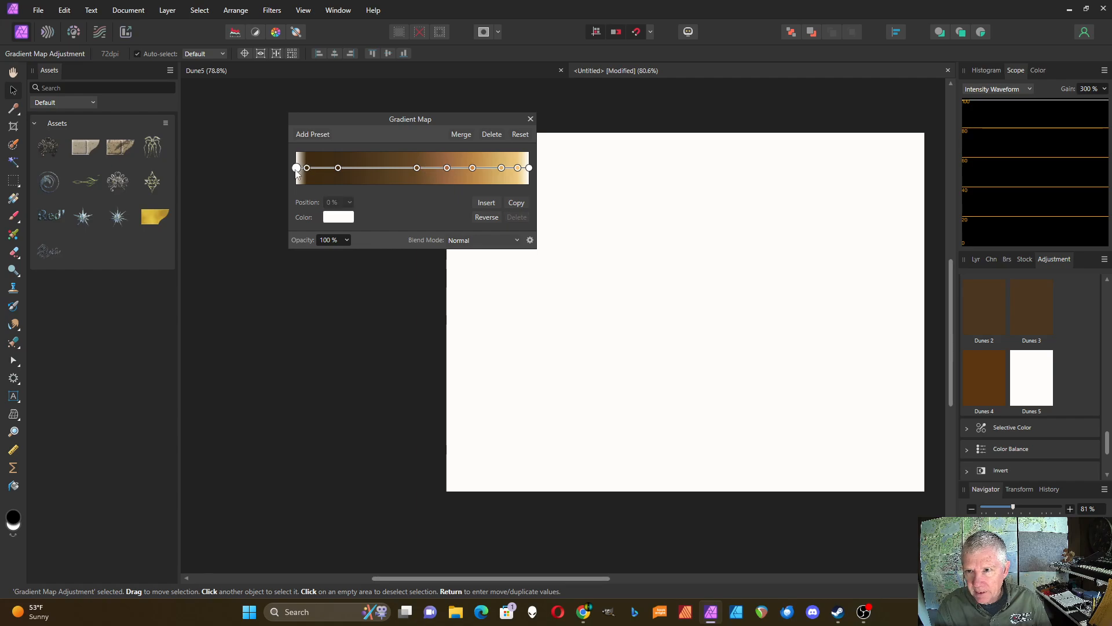
pyautogui.click(342, 219)
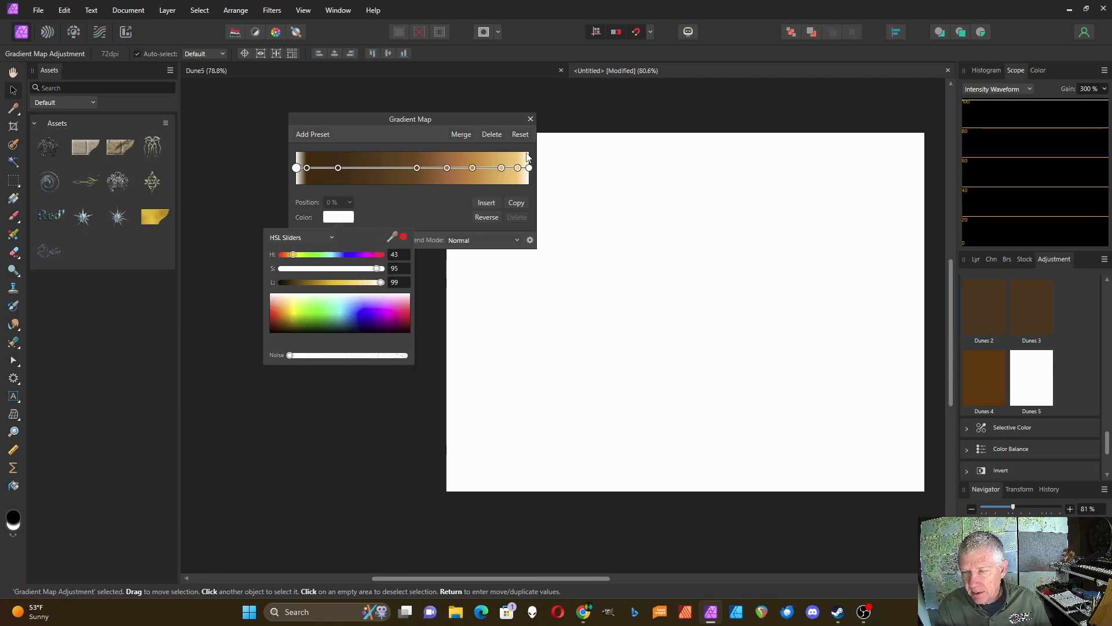
pyautogui.click(307, 168)
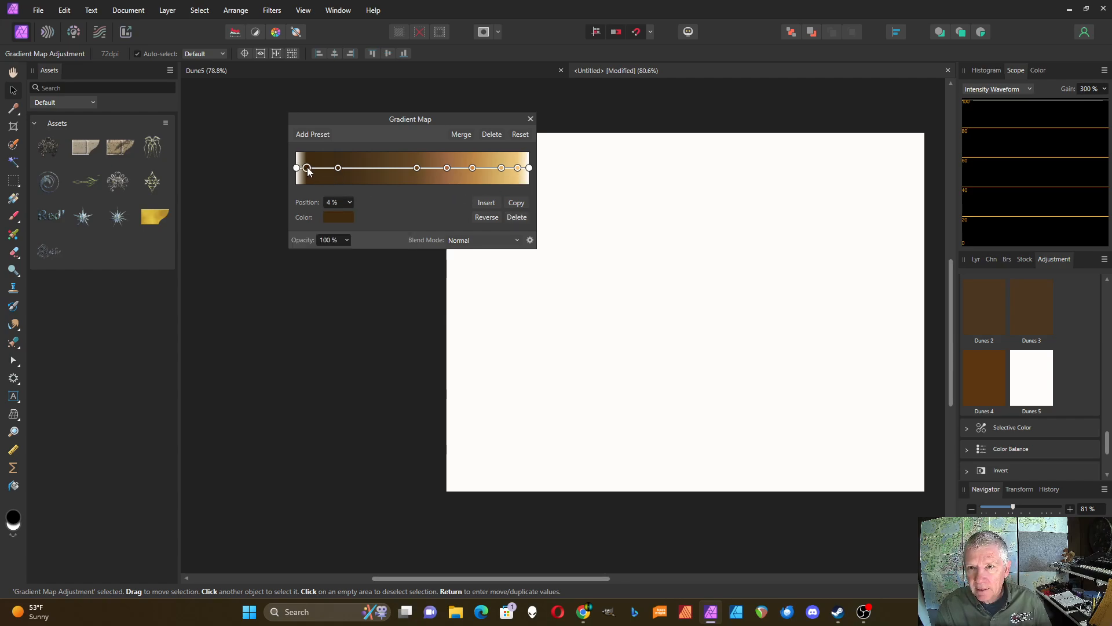
pyautogui.click(341, 218)
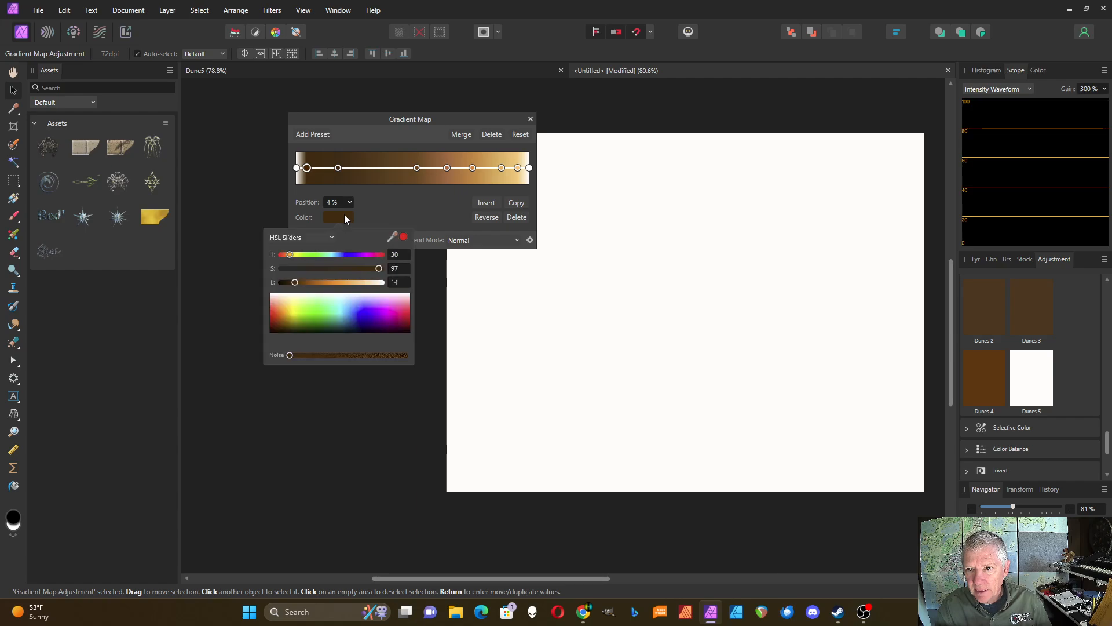
pyautogui.click(417, 168)
pyautogui.click(417, 168)
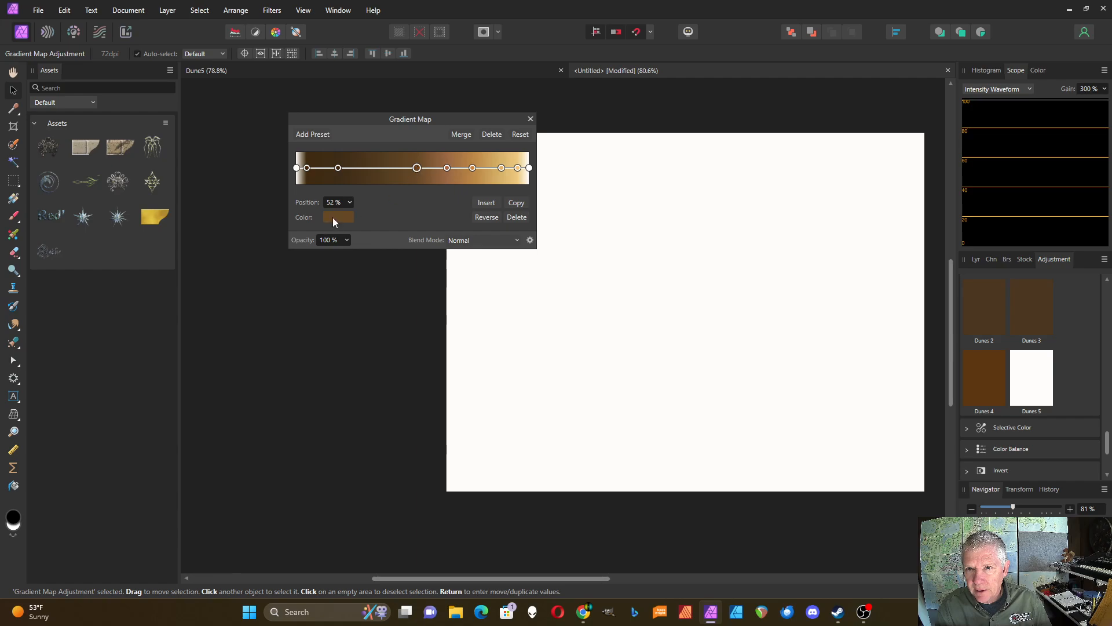
pyautogui.click(333, 217)
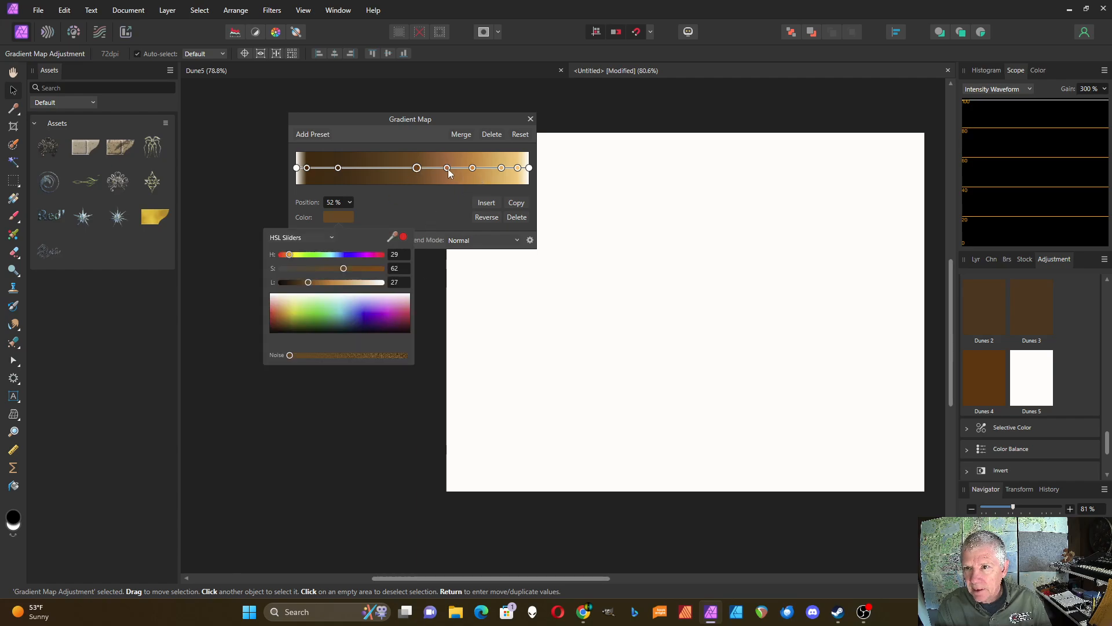
# Examine the colours of the lighter sand stops at 65%, 76%, 88% and 95% and the gradient's white end stop
pyautogui.click(345, 215)
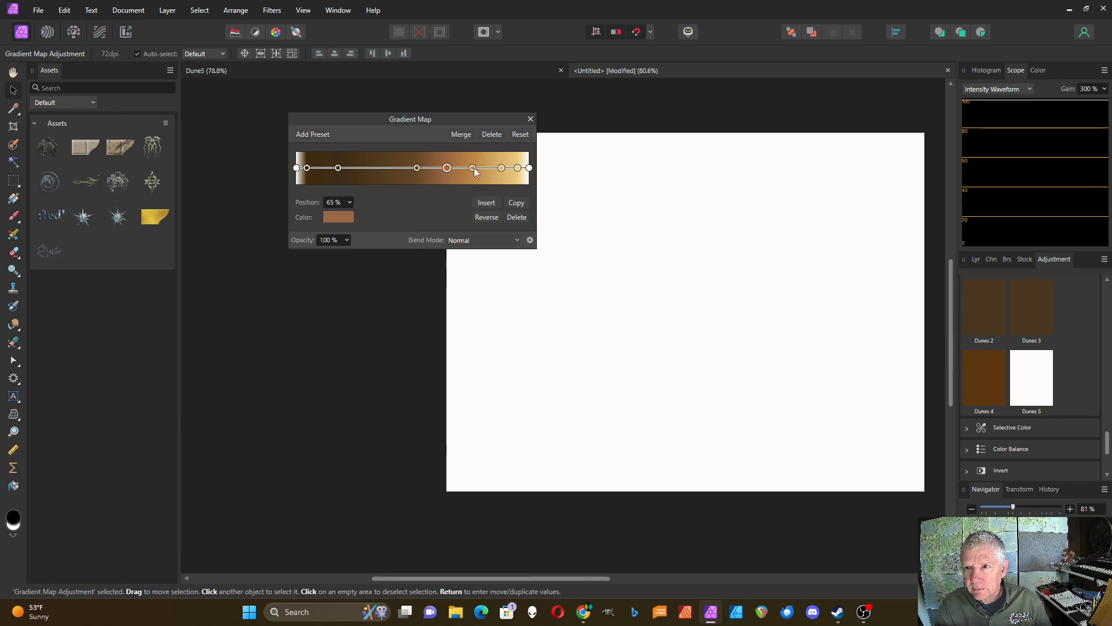
pyautogui.click(473, 168)
pyautogui.click(339, 217)
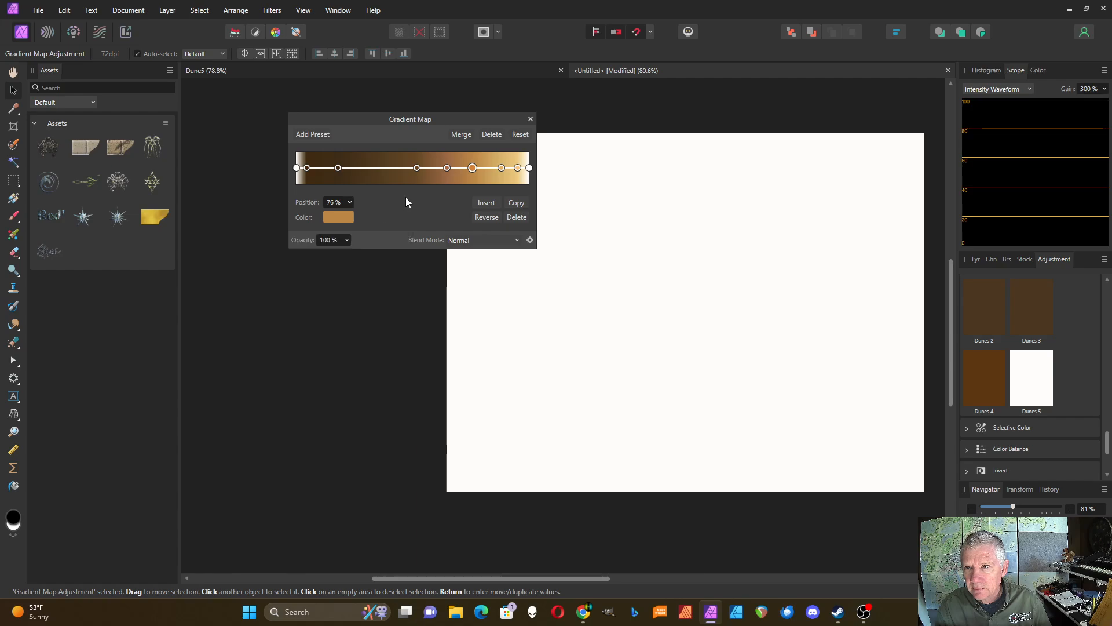
pyautogui.click(501, 168)
pyautogui.click(325, 218)
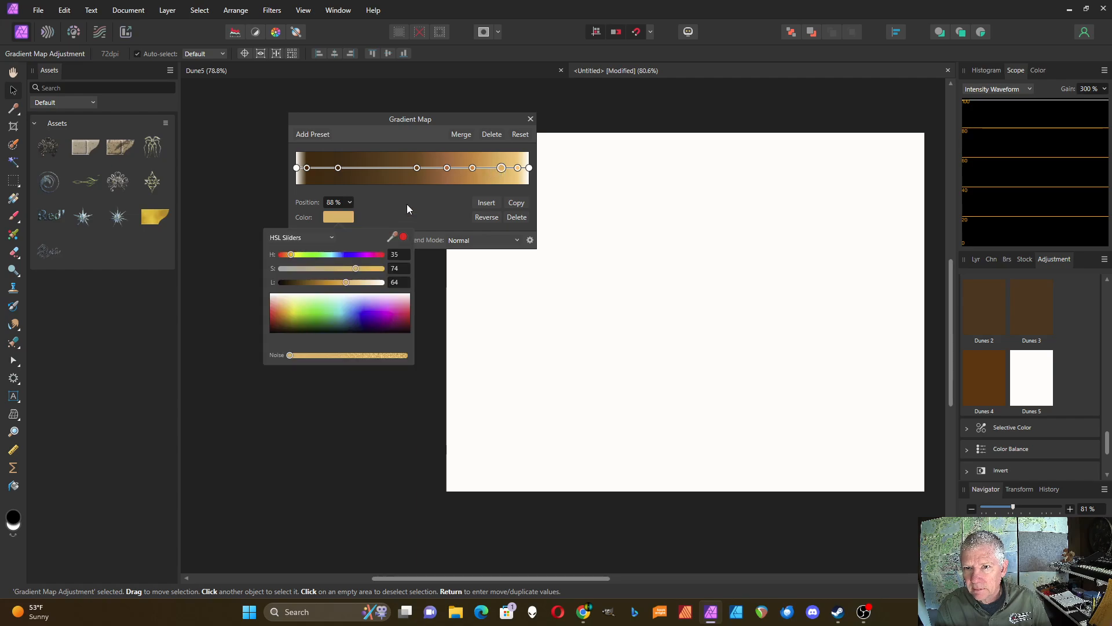
pyautogui.click(516, 168)
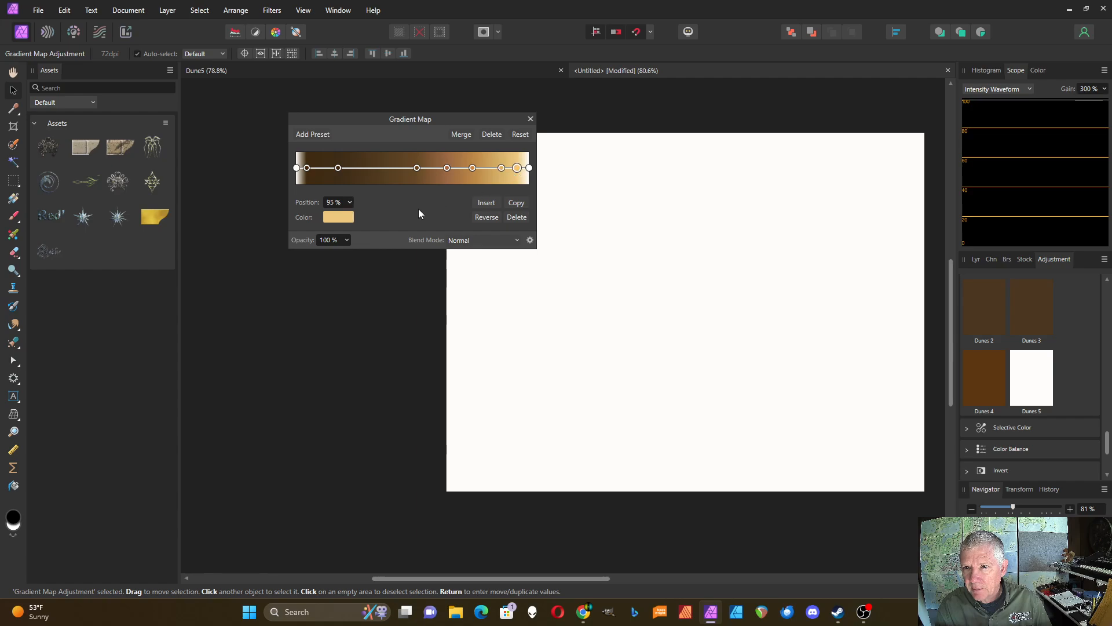
pyautogui.click(338, 217)
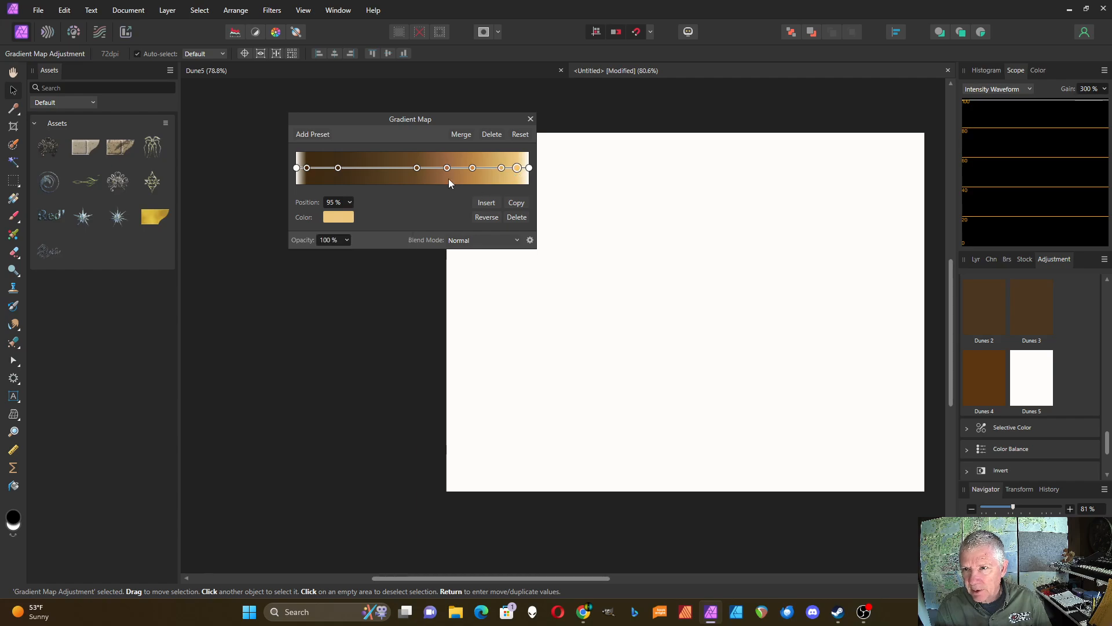
pyautogui.click(529, 168)
pyautogui.click(342, 219)
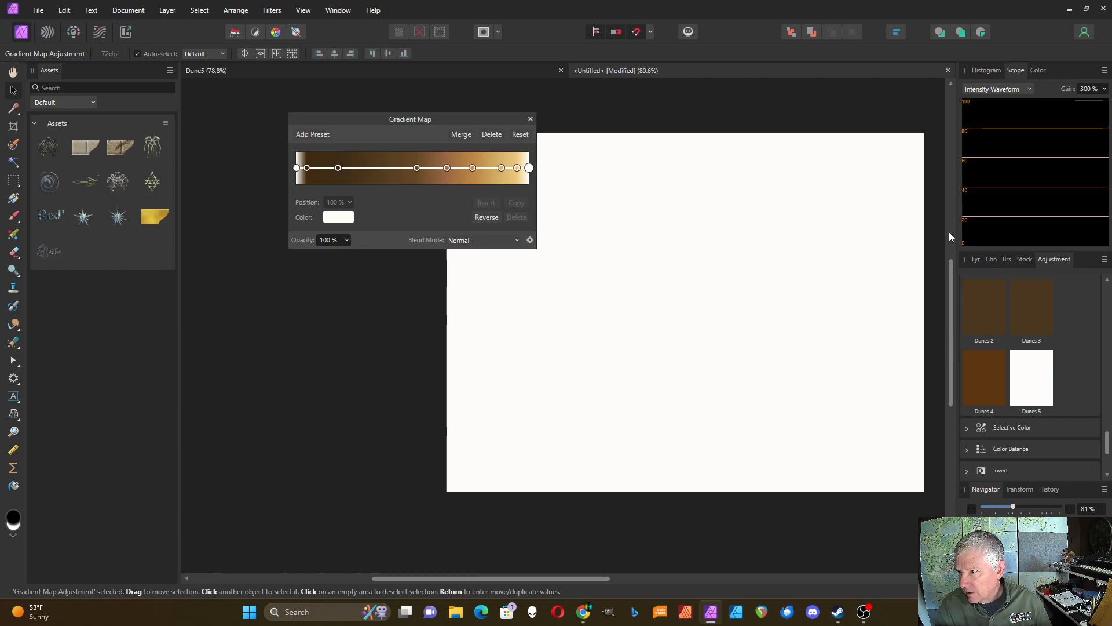
# Add a live Procedural Texture filter to the Pixel layer and load the Dunes equation preset
pyautogui.click(978, 261)
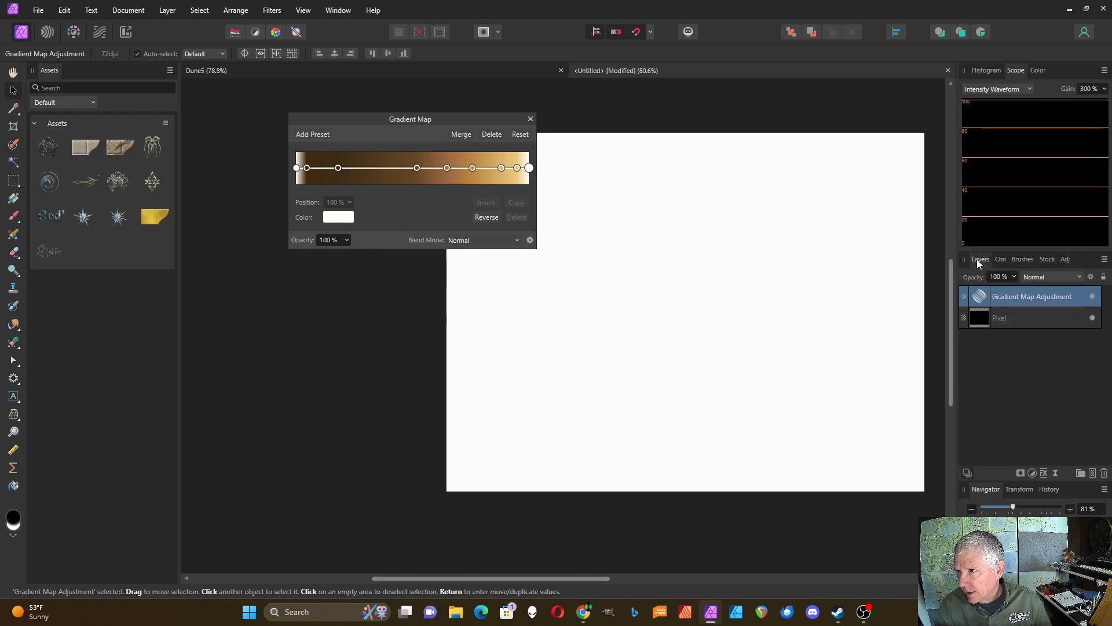
pyautogui.click(982, 318)
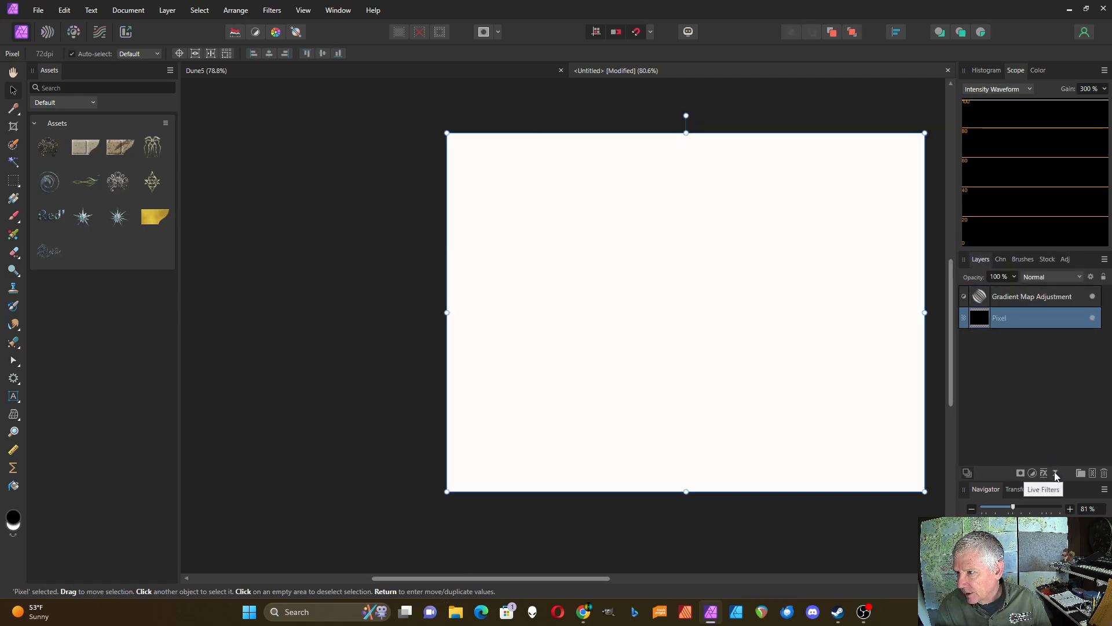
pyautogui.click(1055, 471)
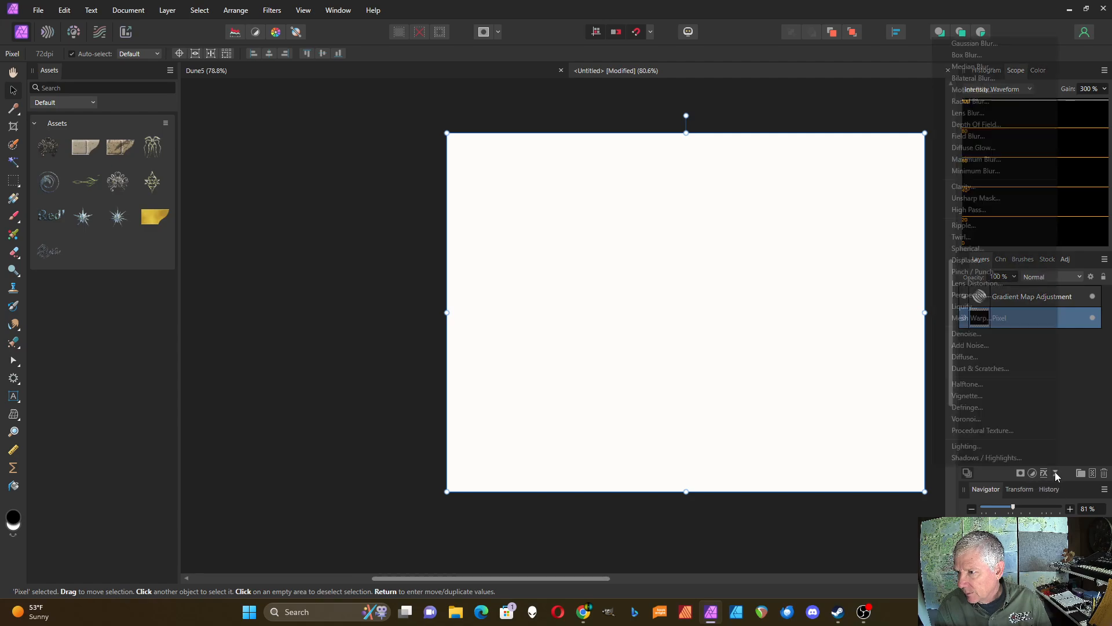
pyautogui.click(1005, 431)
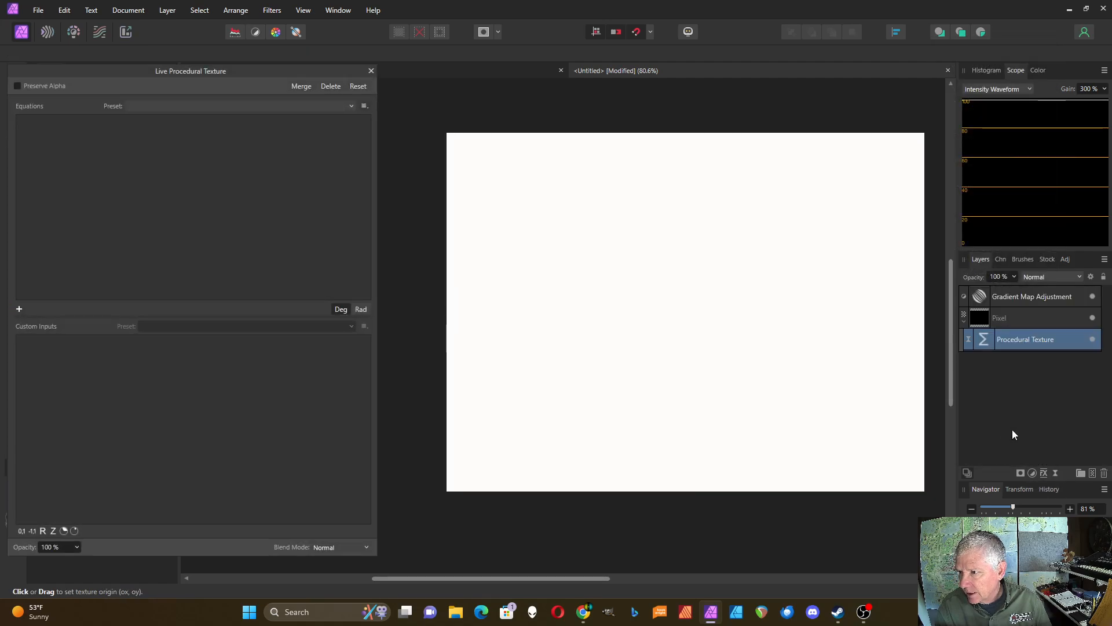
pyautogui.click(229, 108)
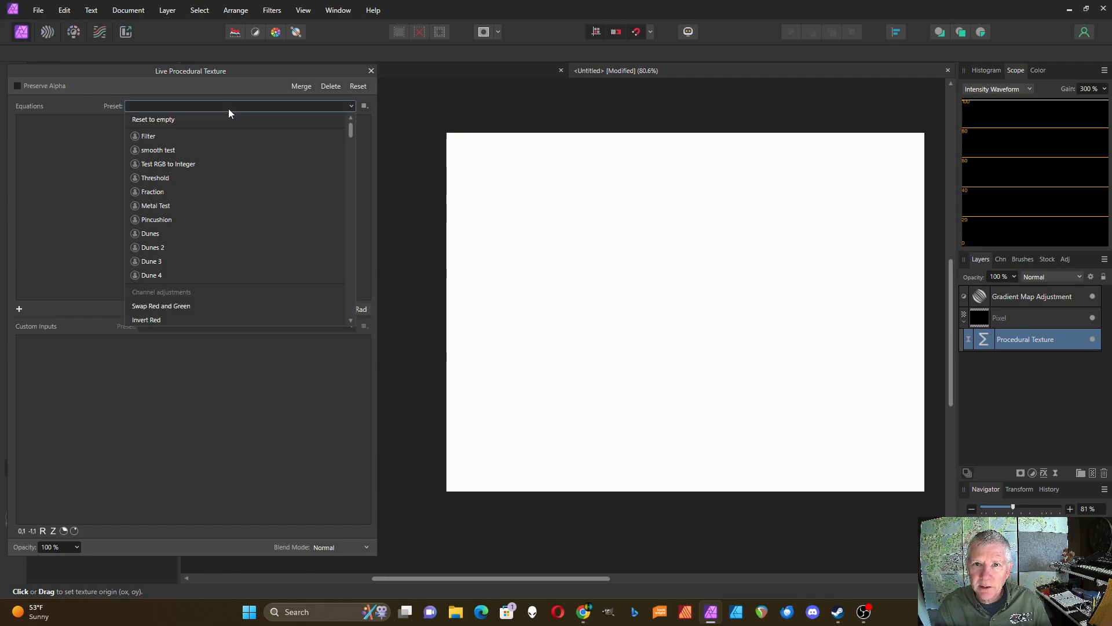
pyautogui.click(165, 233)
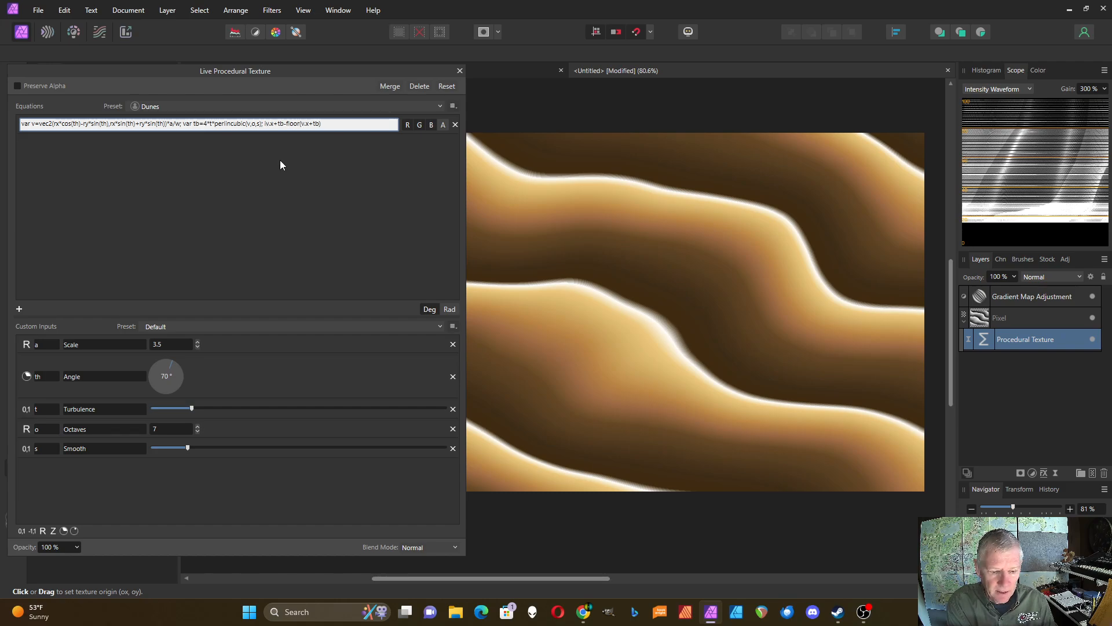
# Extend the equation's final expression to i*(v.x+tb-floor(v.x+tb))+of
pyautogui.write('i*(')
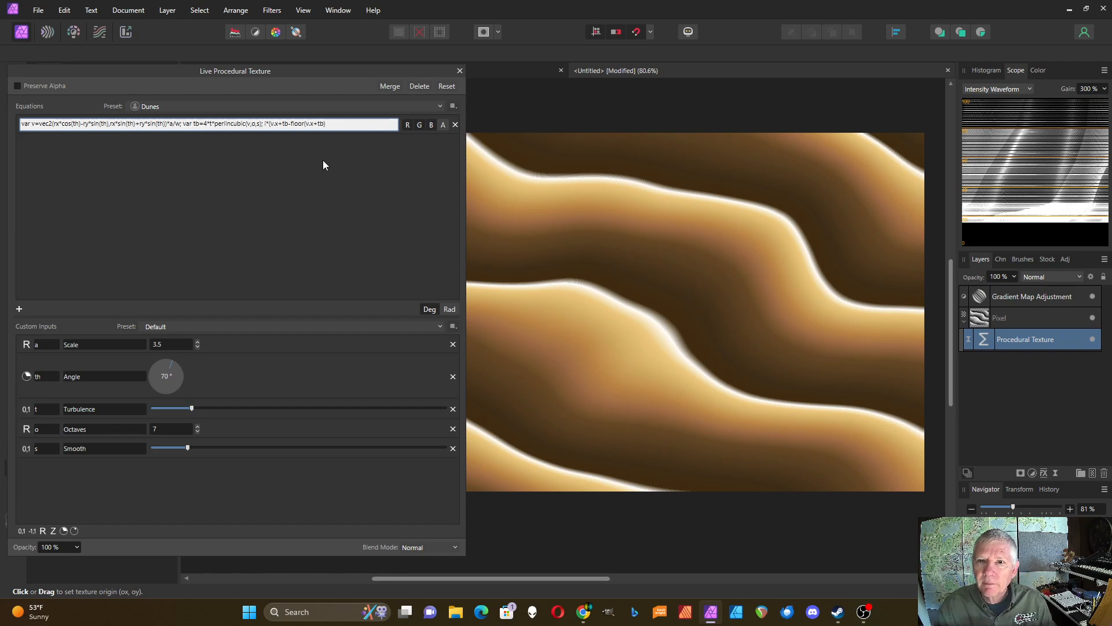
pyautogui.click(329, 123)
pyautogui.write(')')
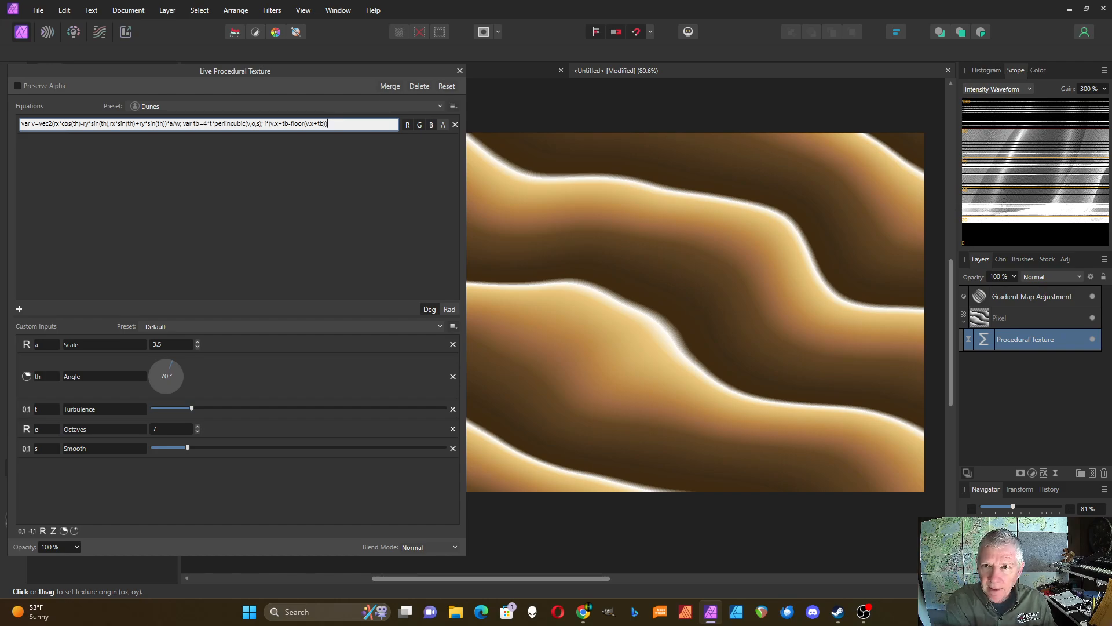
pyautogui.write('+of')
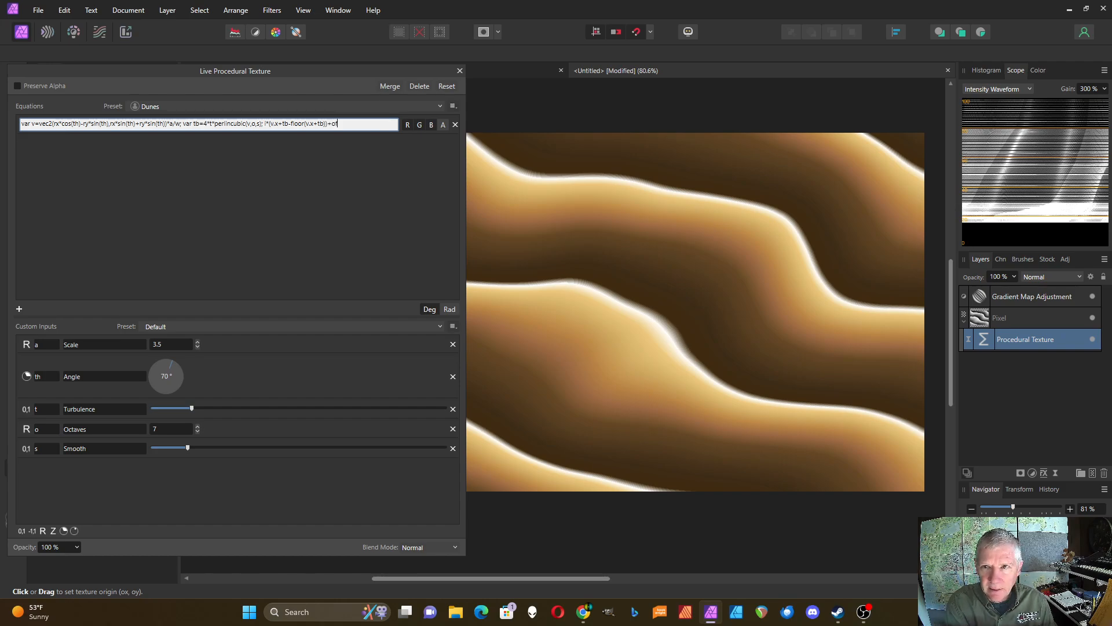
# Add a 0 to 1 custom input named i with the description Fader
pyautogui.moveTo(242, 317); pyautogui.dragTo(242, 210)
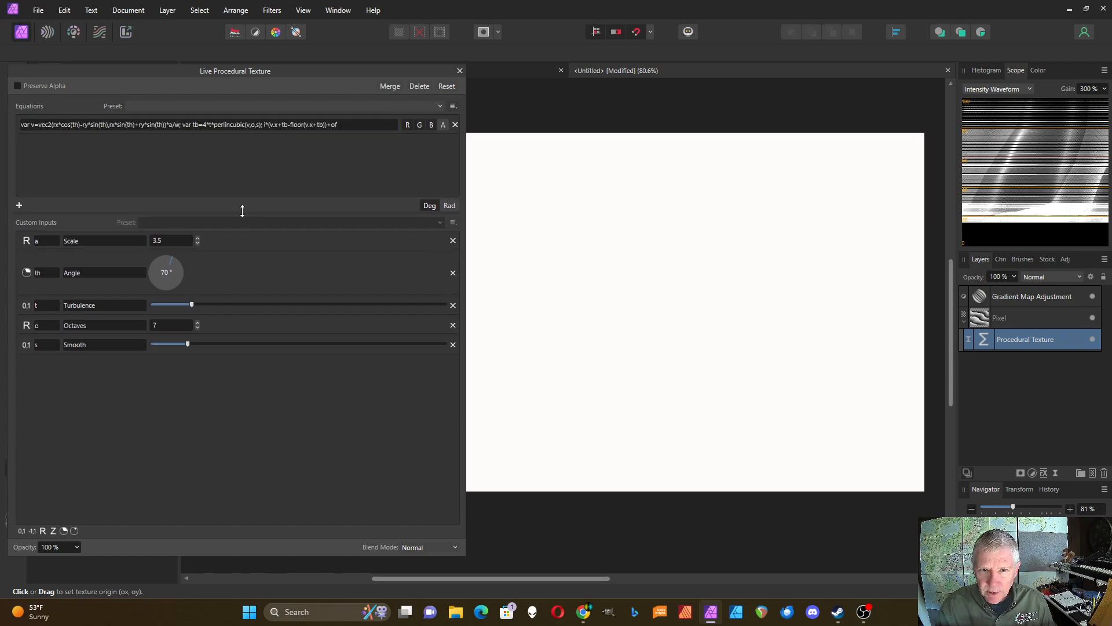
pyautogui.click(21, 531)
pyautogui.doubleClick(46, 363)
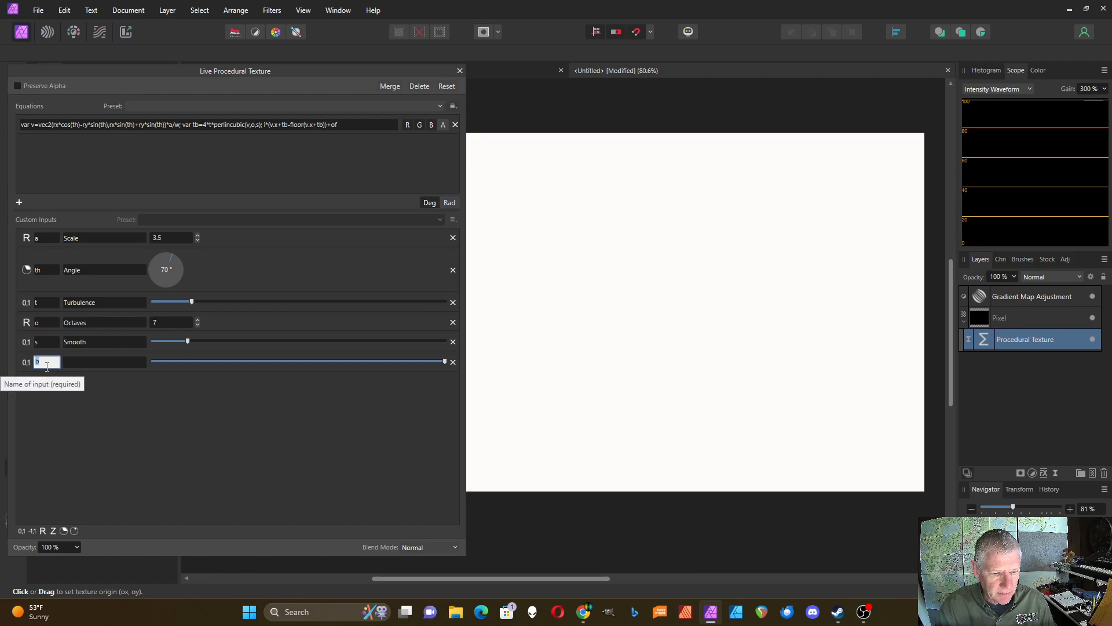
pyautogui.press('BackSpace')
pyautogui.write('i')
pyautogui.press('Tab')
pyautogui.write('F')
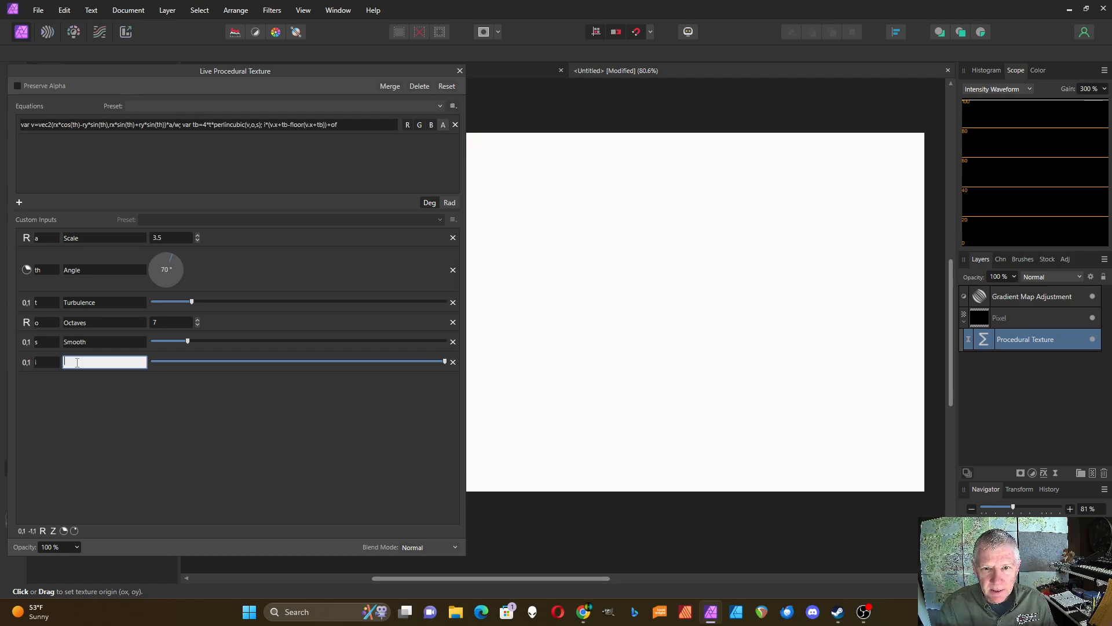
pyautogui.write('ader')
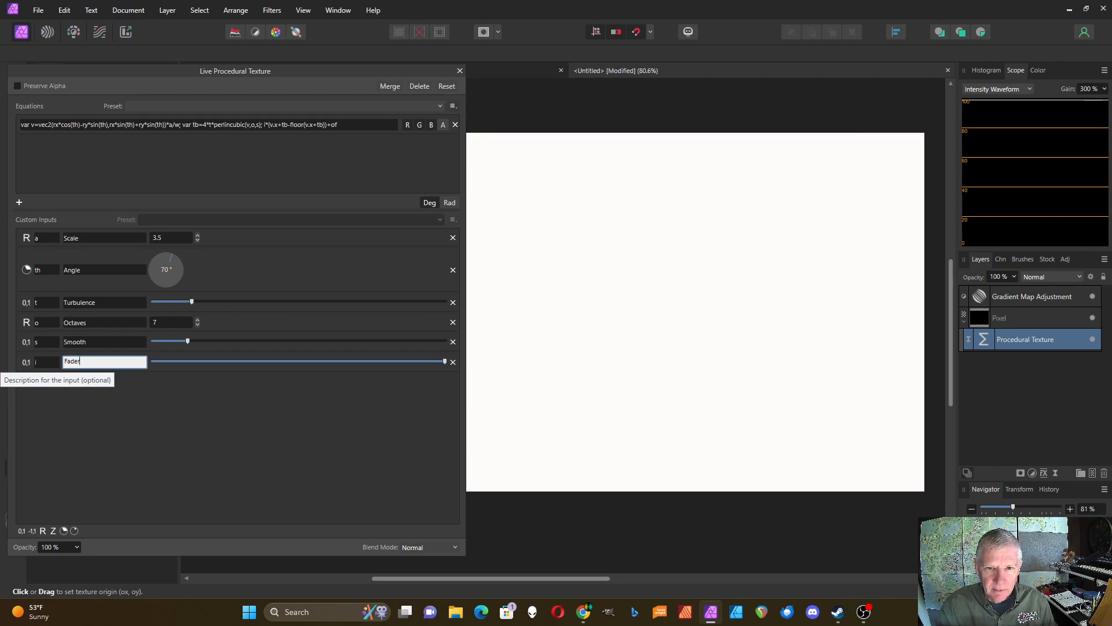
pyautogui.click(170, 420)
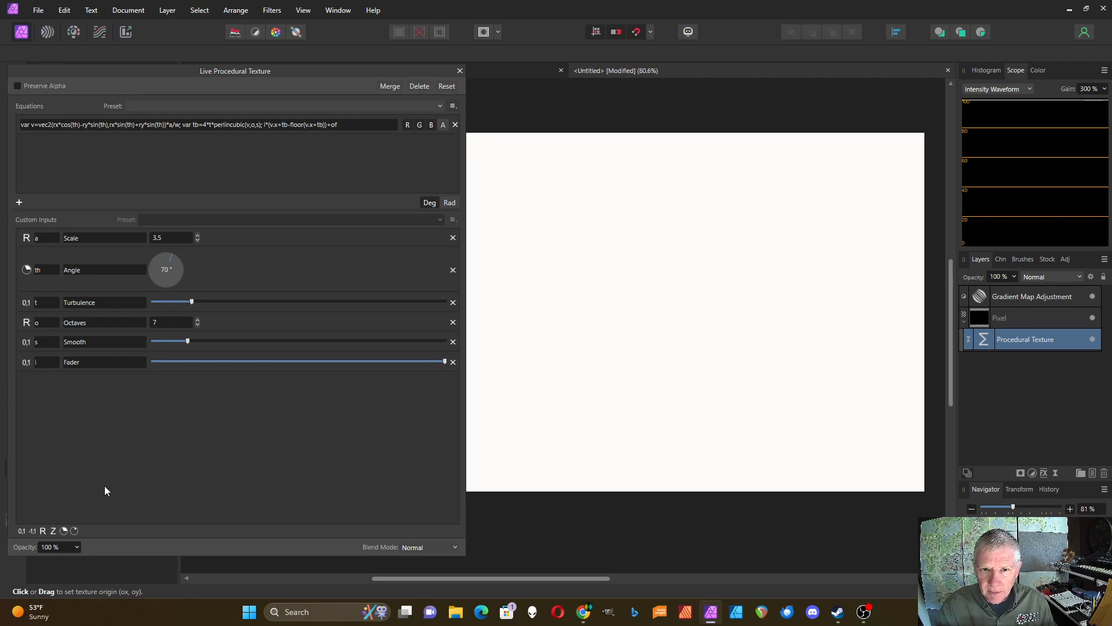
# Add a -1 to 1 custom input named of with the description Offset
pyautogui.click(32, 531)
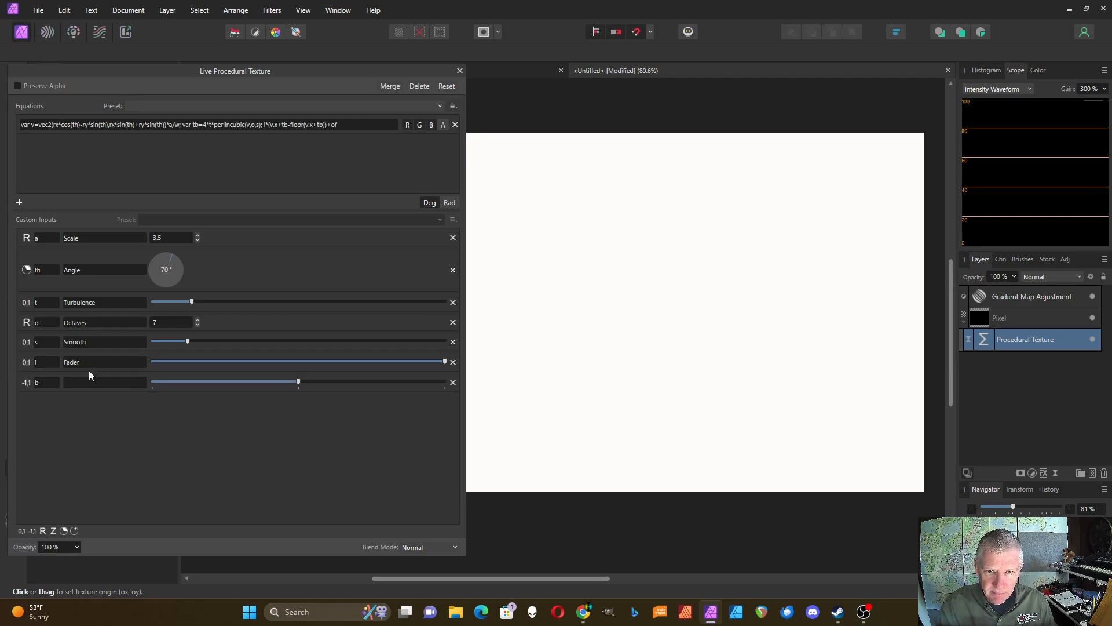
pyautogui.doubleClick(44, 385)
pyautogui.write('of')
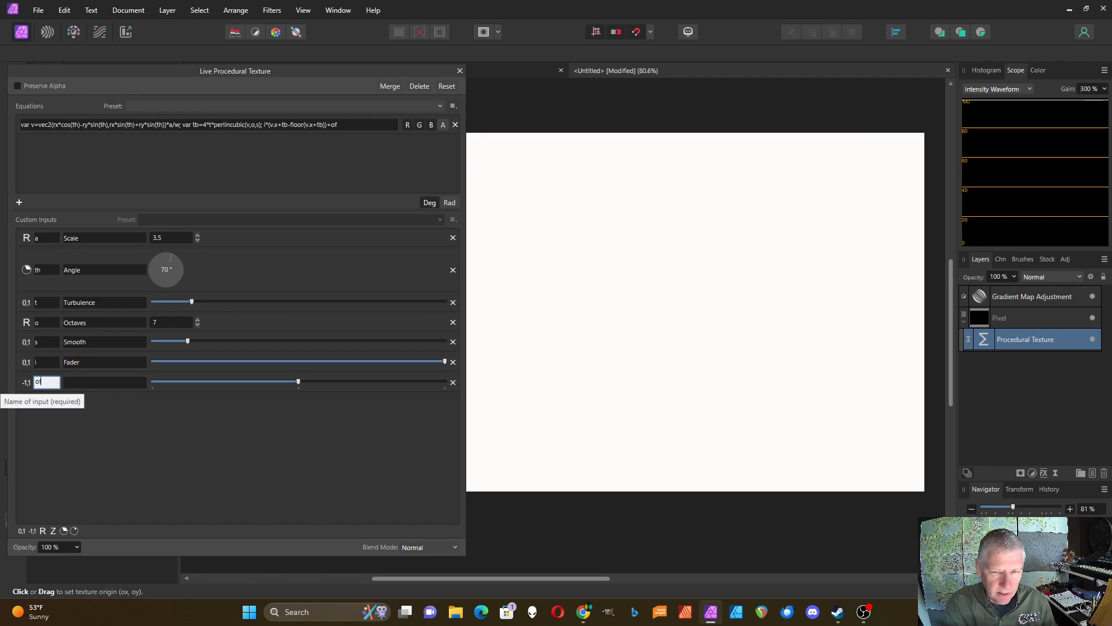
pyautogui.press('Tab')
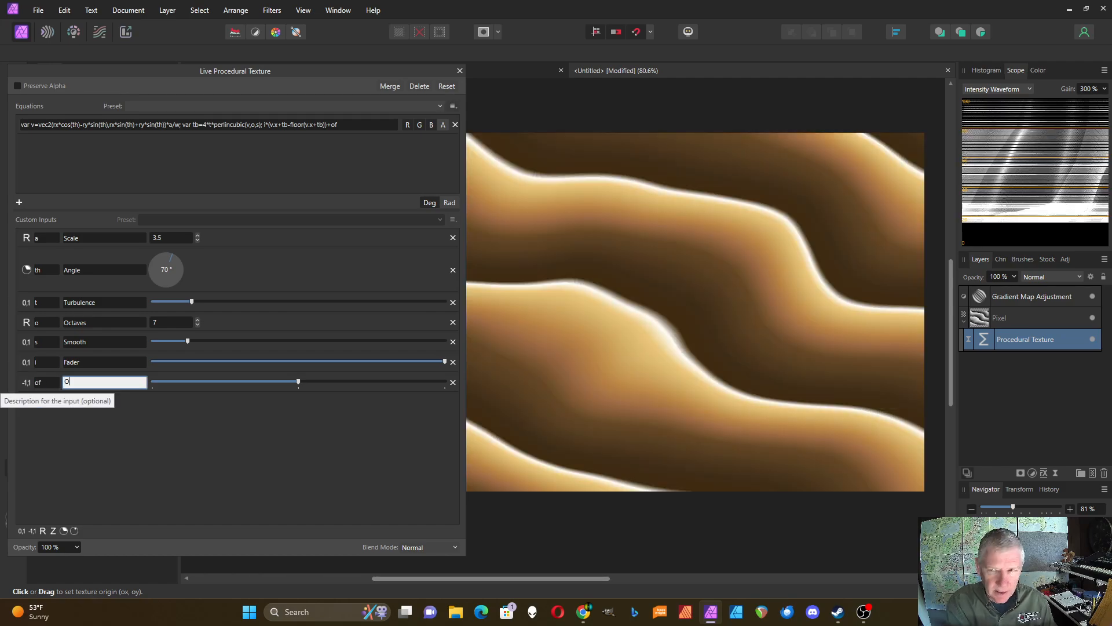
pyautogui.write('Offset')
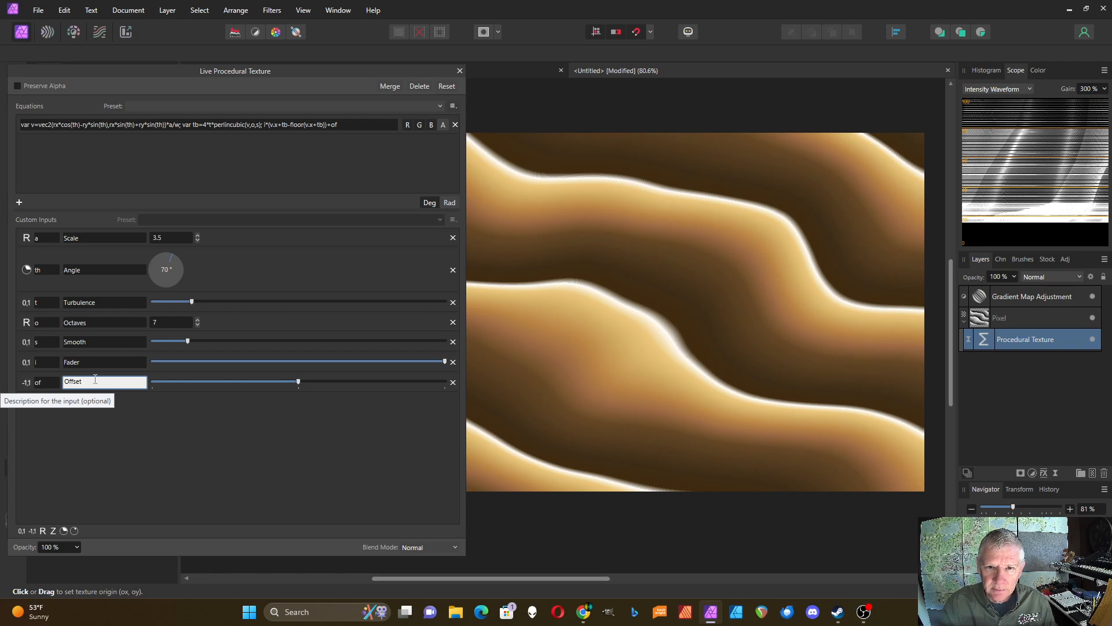
pyautogui.click(150, 461)
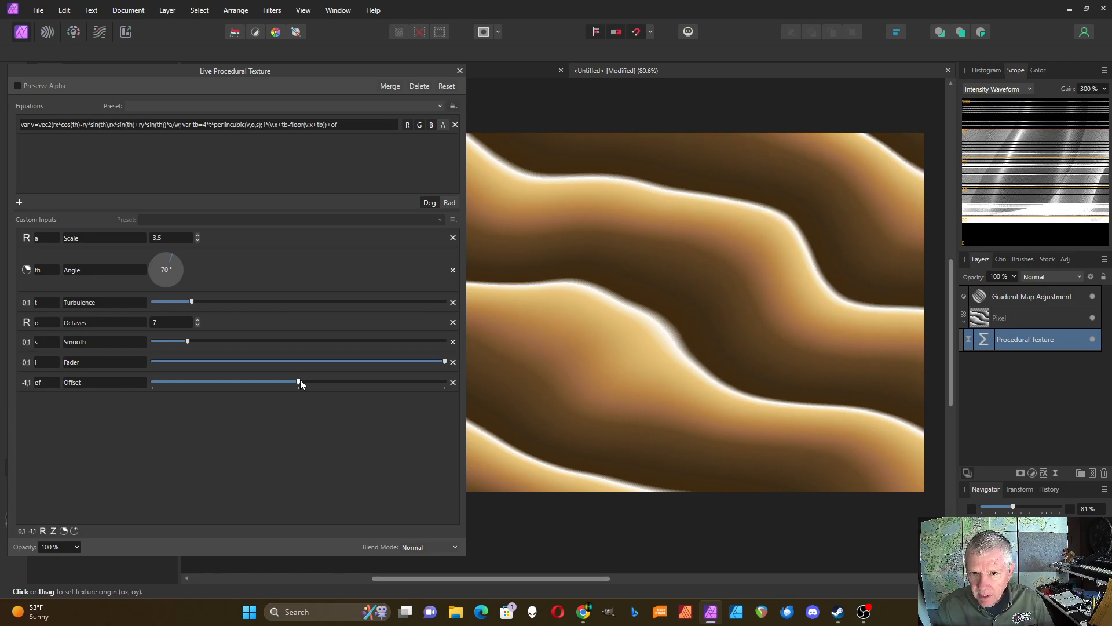
# Lower Fader to roughly 40% of its range and raise Offset slightly past midway between zero and its maximum
pyautogui.moveTo(444, 361); pyautogui.dragTo(385, 383)
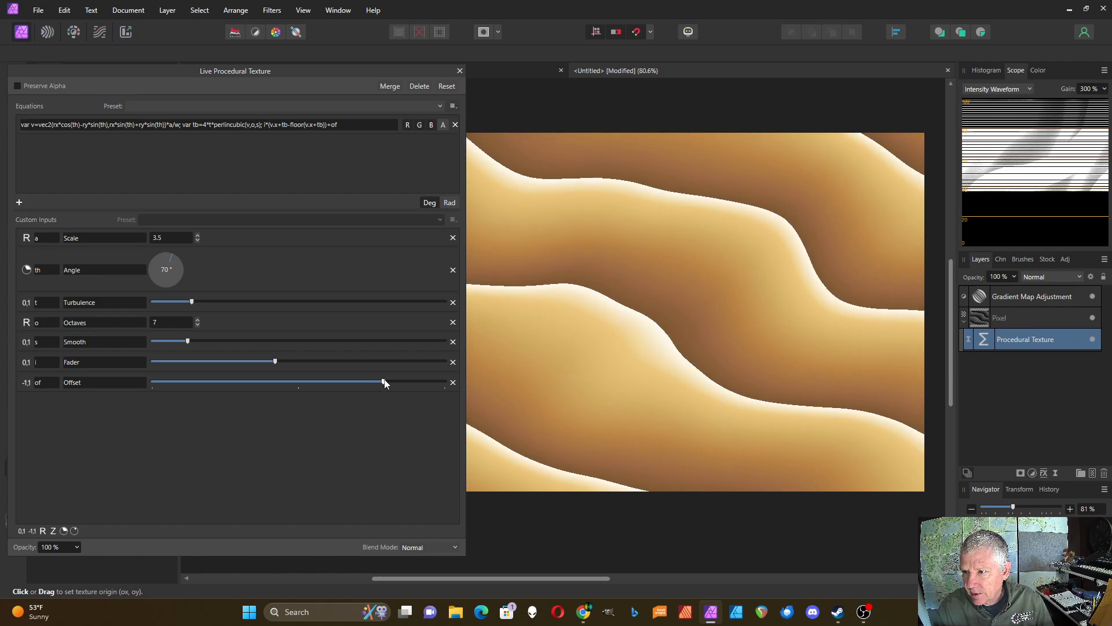
pyautogui.moveTo(276, 362)
pyautogui.mouseDown()
pyautogui.moveTo(290, 363)
pyautogui.moveTo(269, 362)
pyautogui.mouseUp()
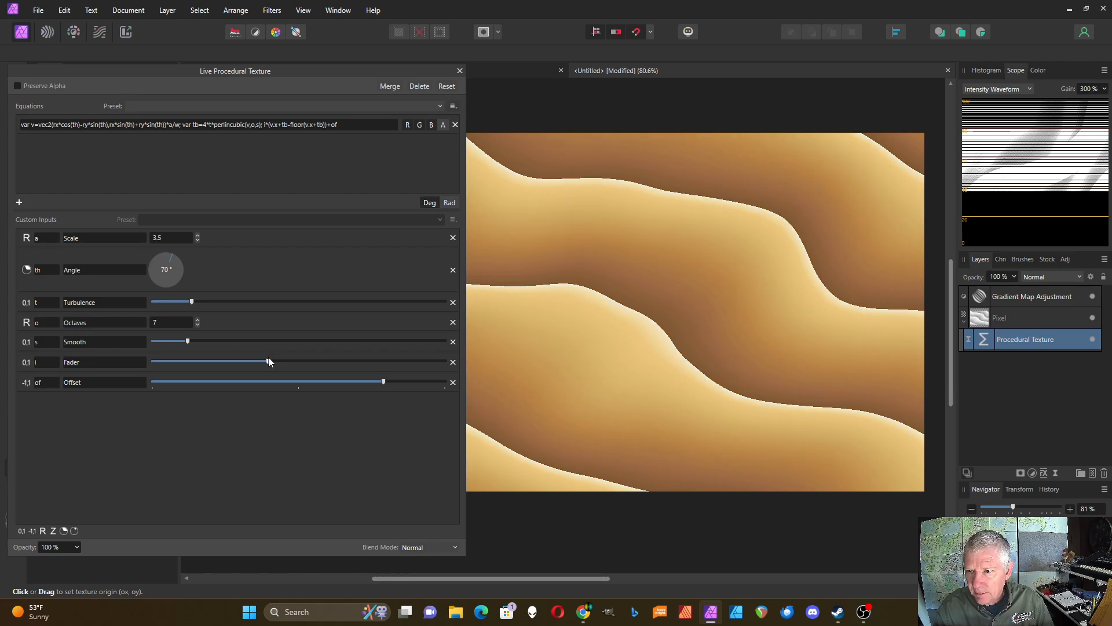
pyautogui.moveTo(383, 384); pyautogui.dragTo(385, 382)
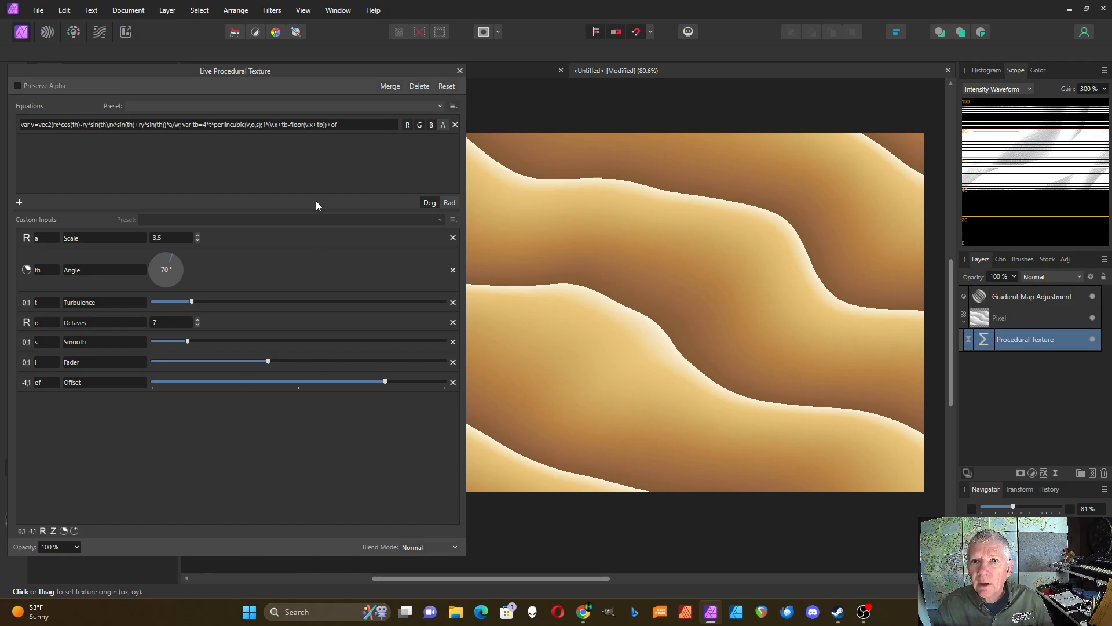
# Replace the existing Dunes equation preset with the current dune texture setup
pyautogui.click(453, 105)
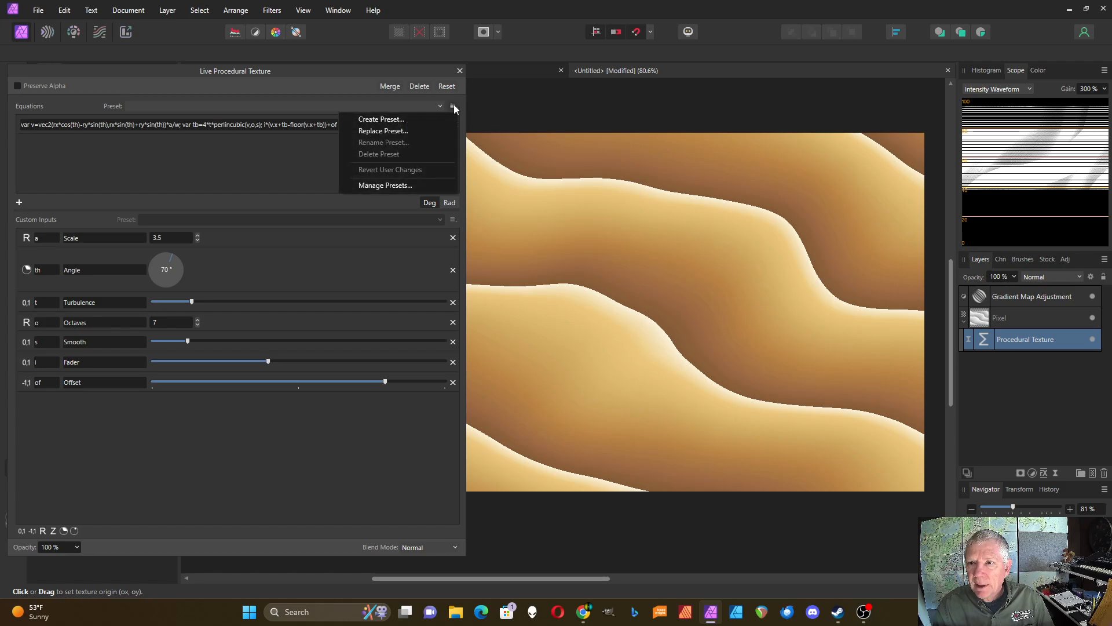
pyautogui.click(400, 131)
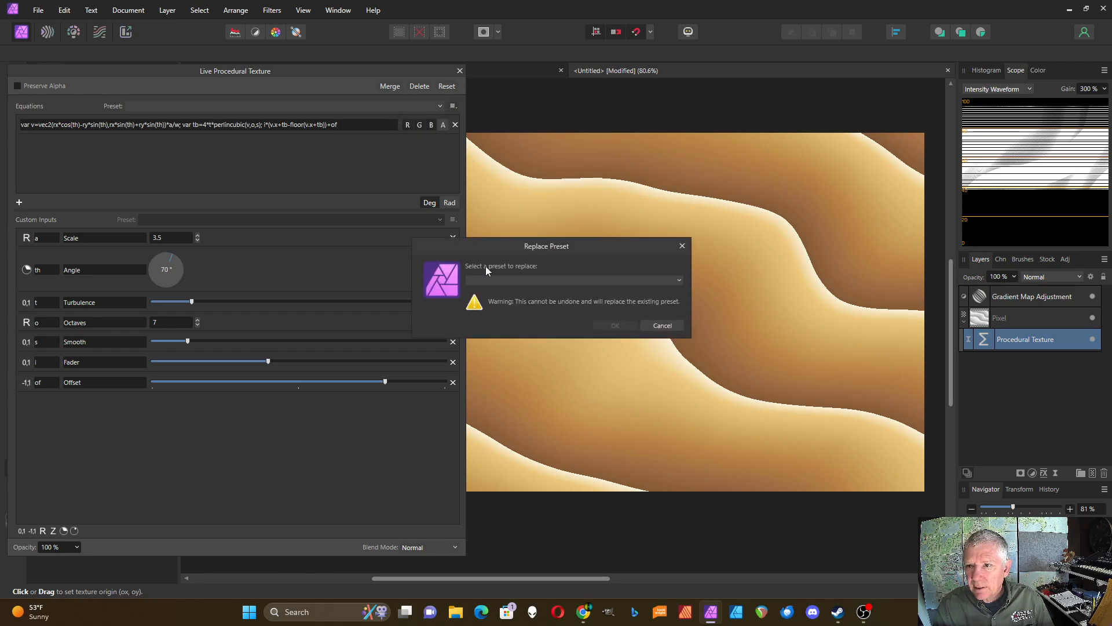
pyautogui.click(495, 280)
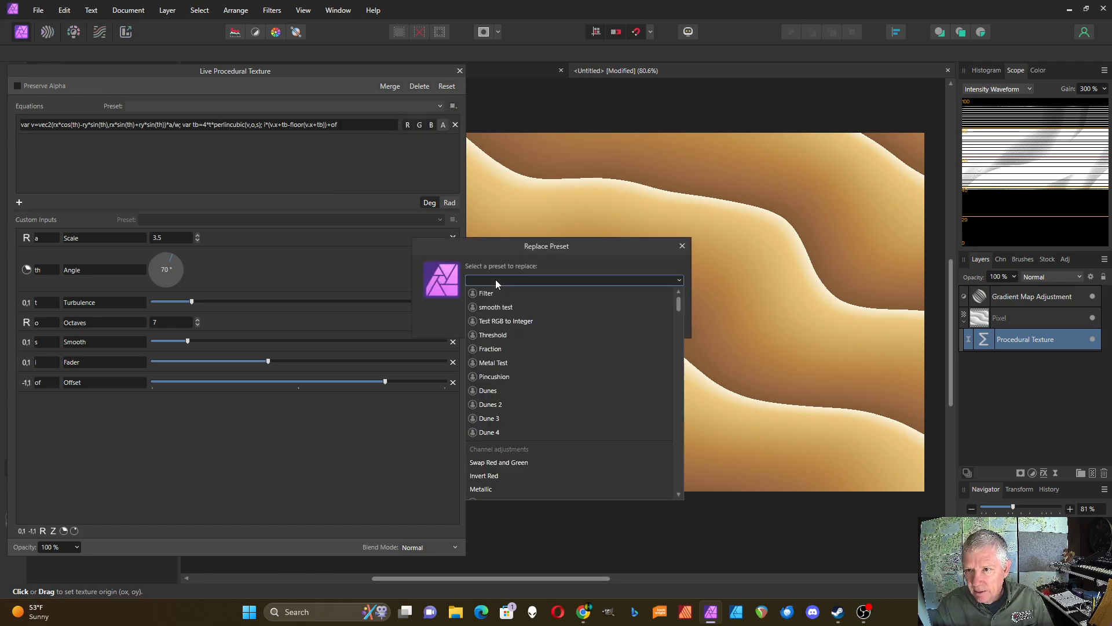
pyautogui.click(500, 391)
pyautogui.click(613, 328)
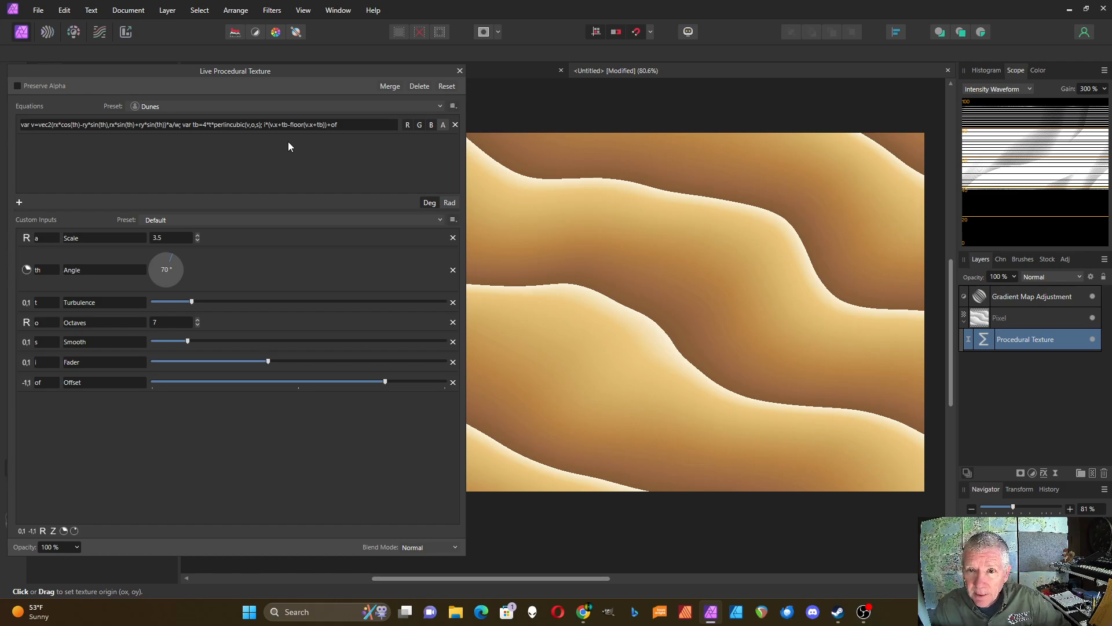
# Replace v.x+tb-floor(v.x+tb) inside the equation's final brackets with oscsin(v.x)
pyautogui.click(281, 126)
pyautogui.click(271, 123)
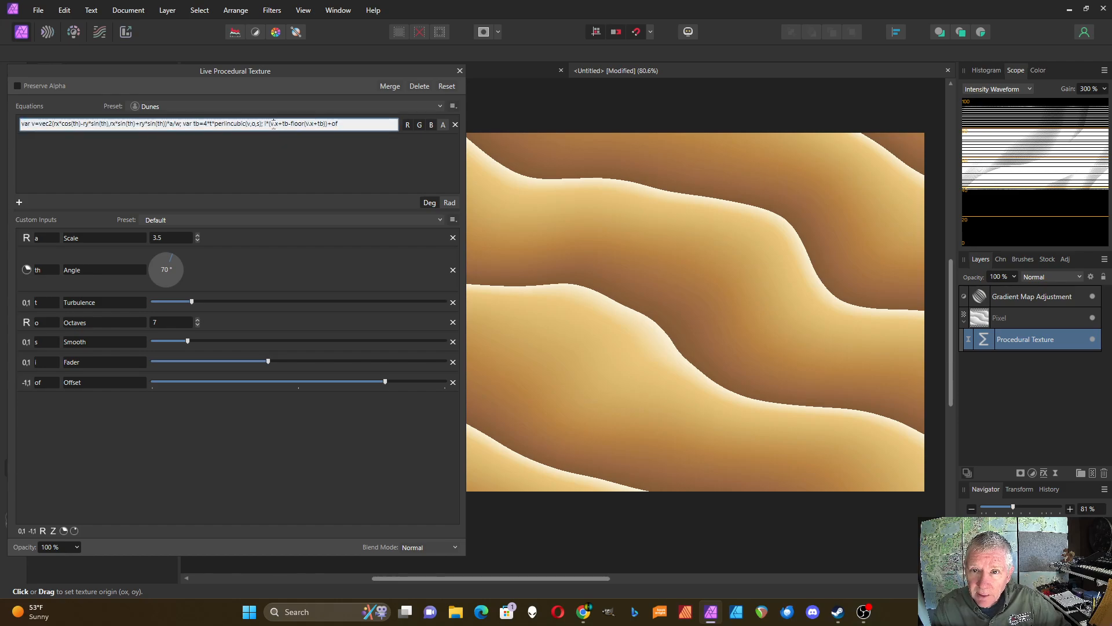
pyautogui.moveTo(272, 123); pyautogui.dragTo(326, 124)
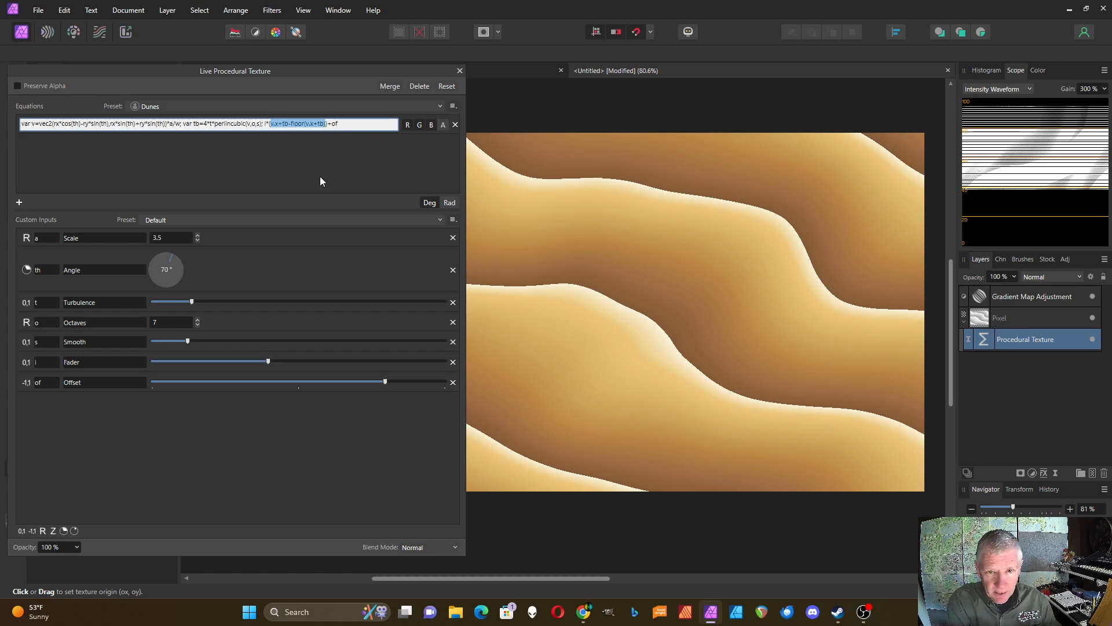
pyautogui.write('osc')
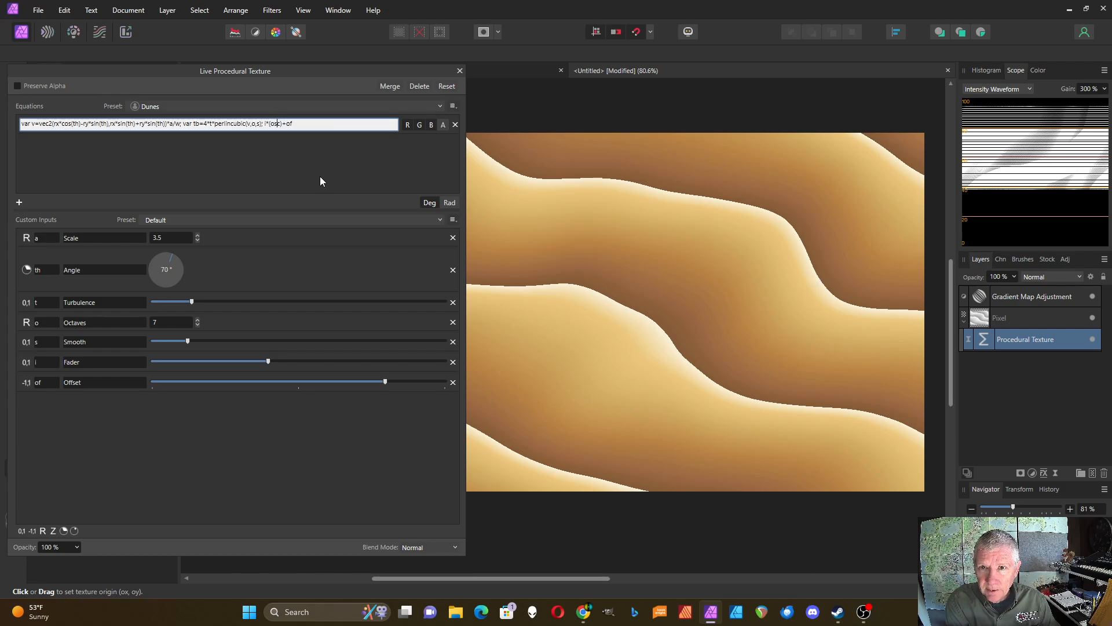
pyautogui.write('sin(')
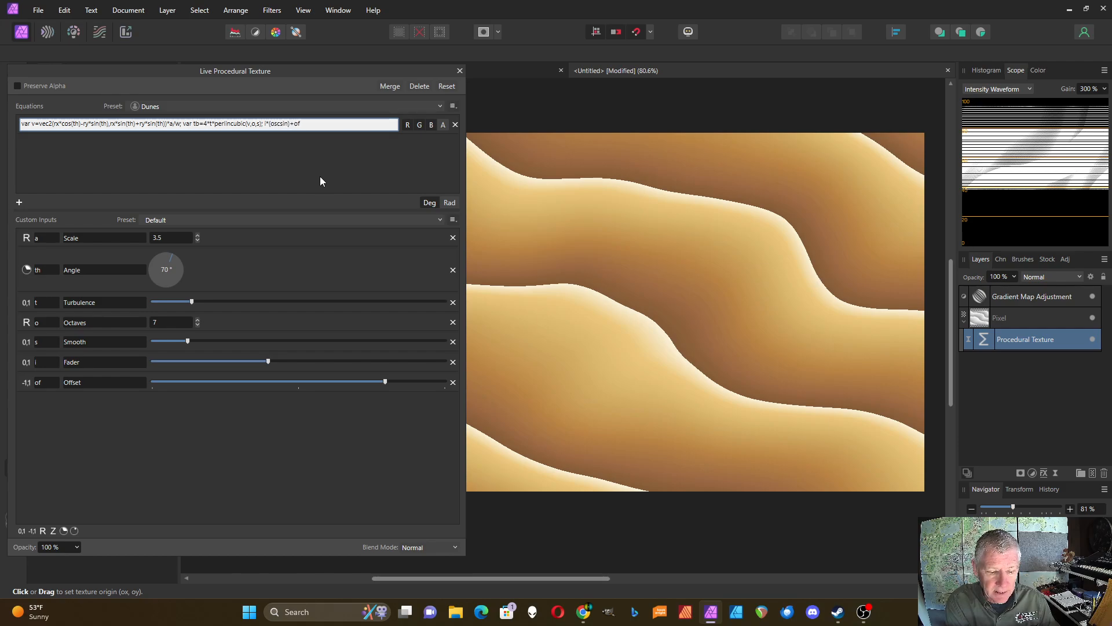
pyautogui.write('v.x')
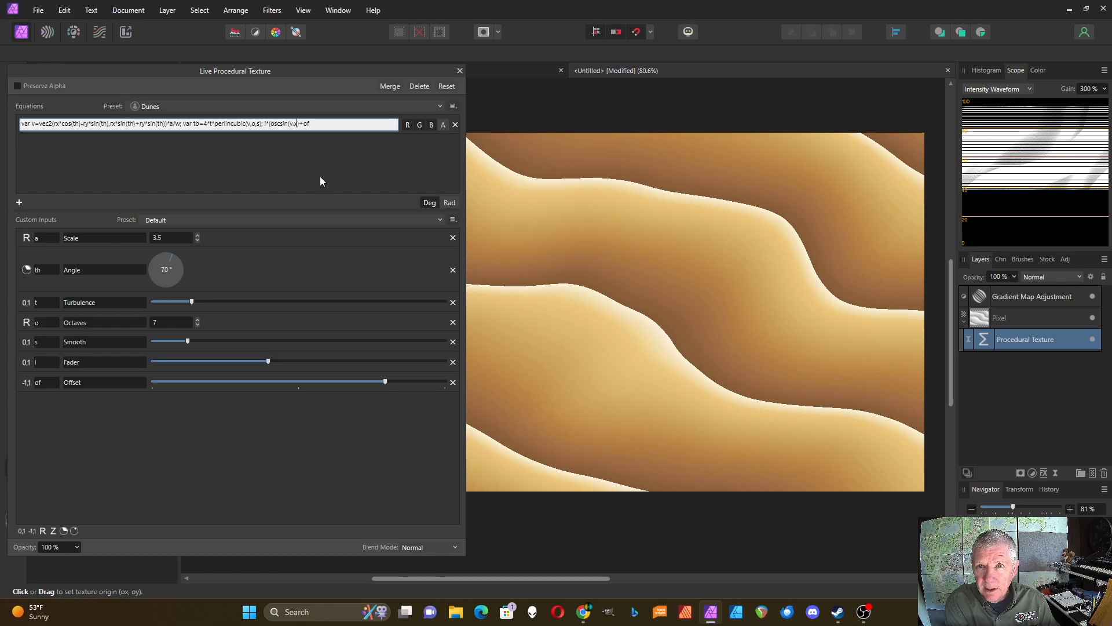
pyautogui.write(')')
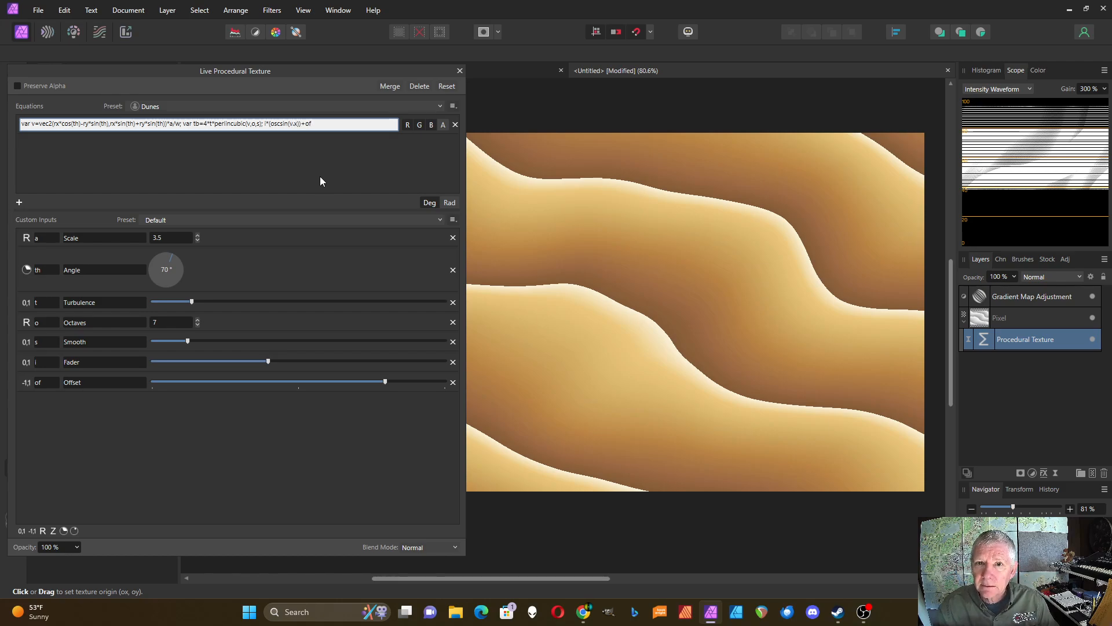
# Add a nested oscillator to the final expression's sine argument, making it oscsin(v.x+oscsin(v.x))
pyautogui.click(298, 124)
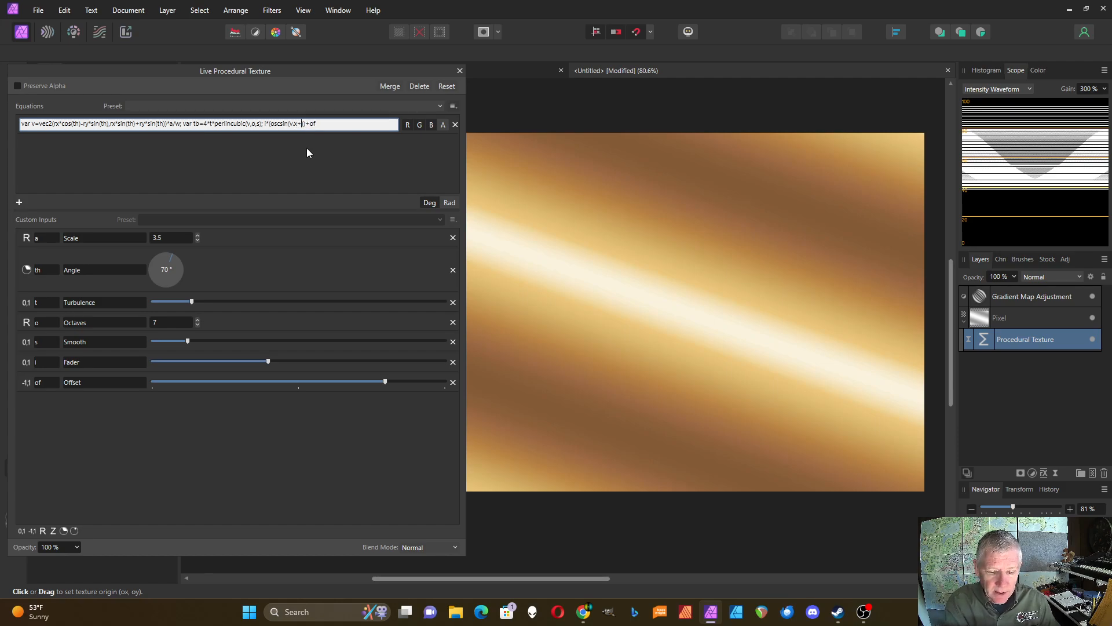
pyautogui.write('+oscs')
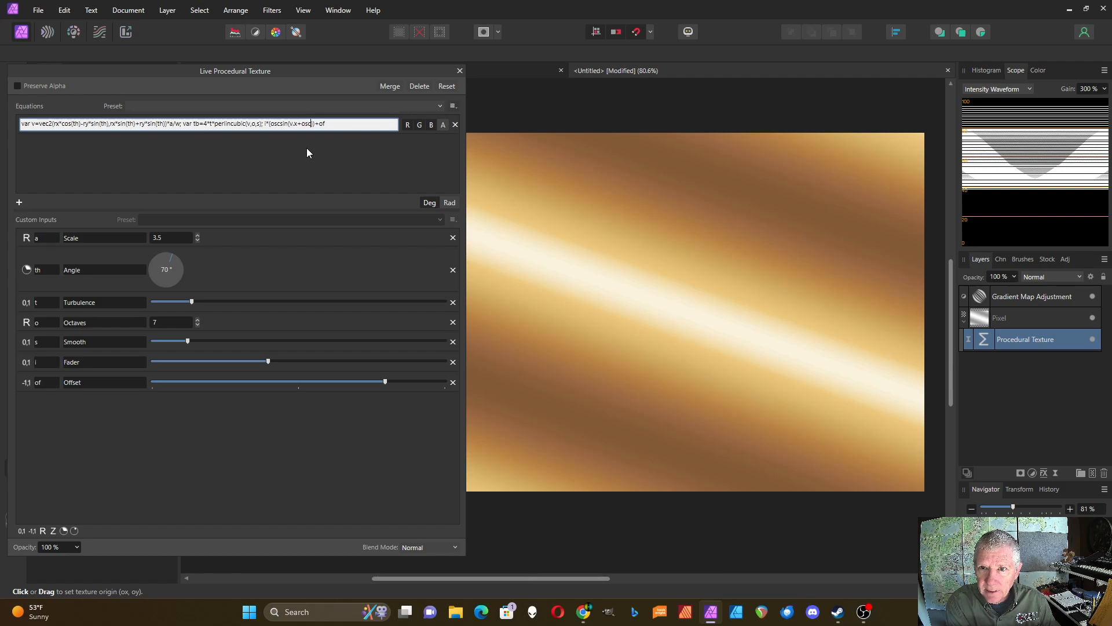
pyautogui.write('in')
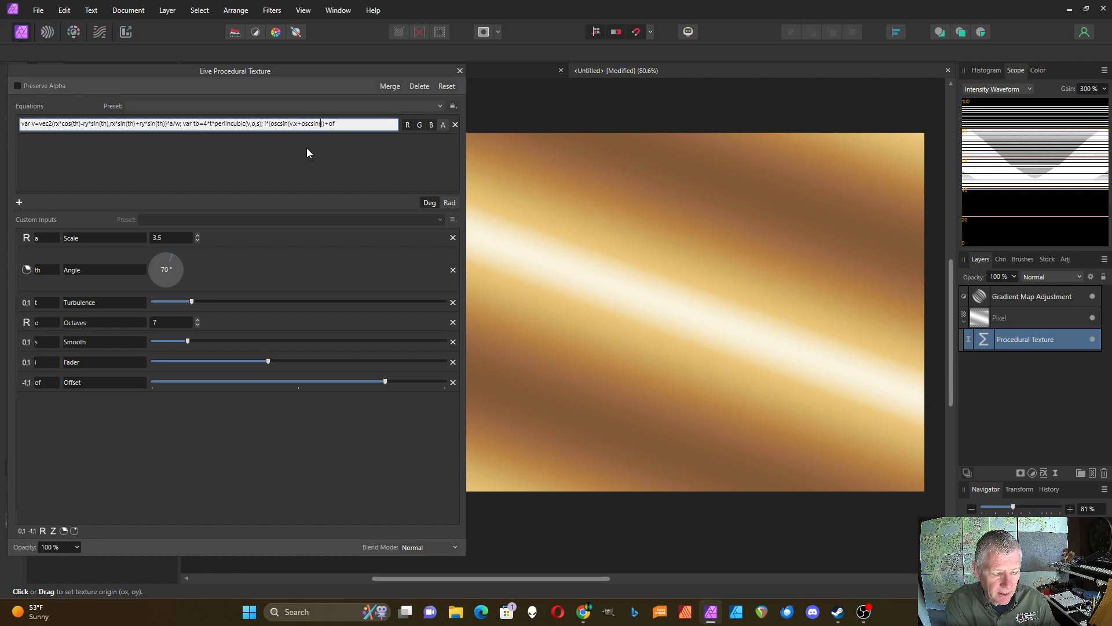
pyautogui.write('(v.x')
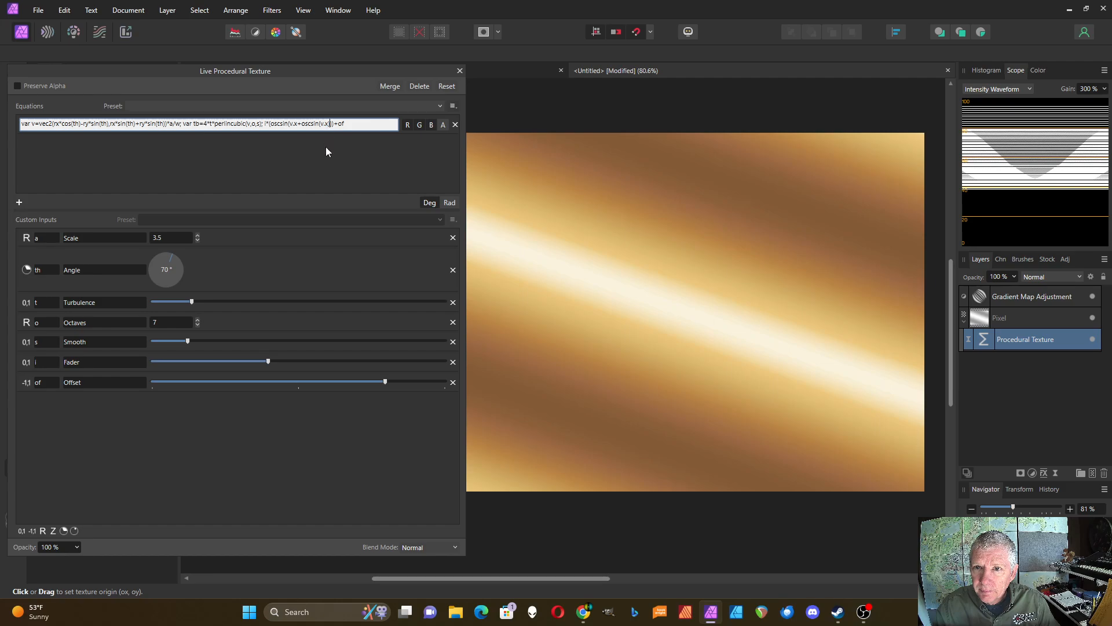
pyautogui.write(')')
# Multiply the inner oscillator's v.x by f1*ff and scale that oscillator by i1, giving oscsin(v.x+i1*oscsin(v.x*f1*ff))
pyautogui.tripleClick(330, 125)
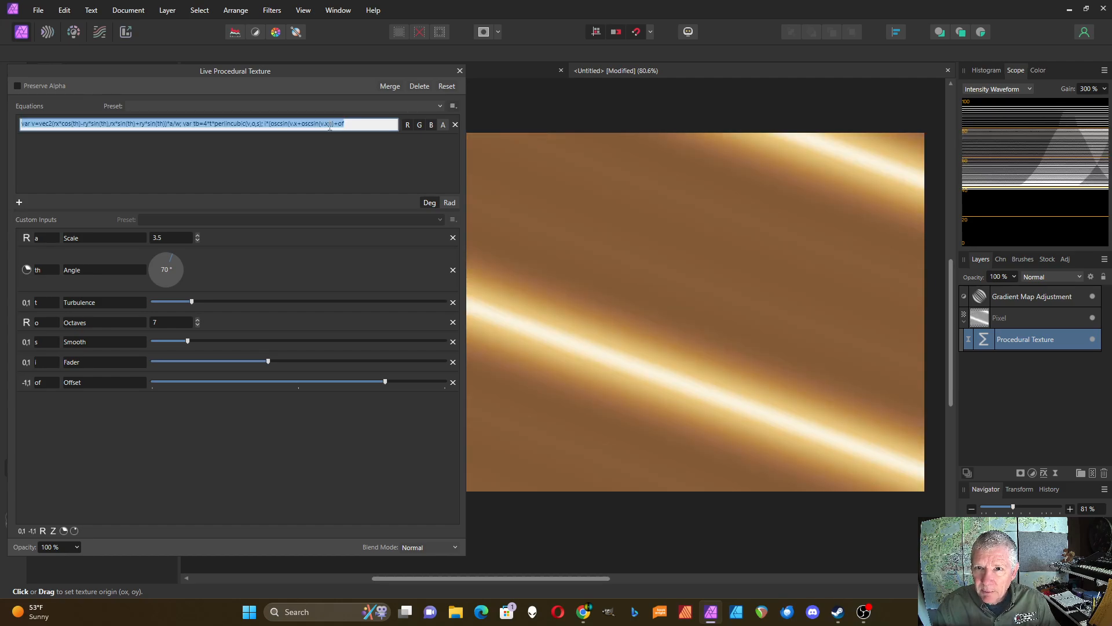
pyautogui.click(330, 126)
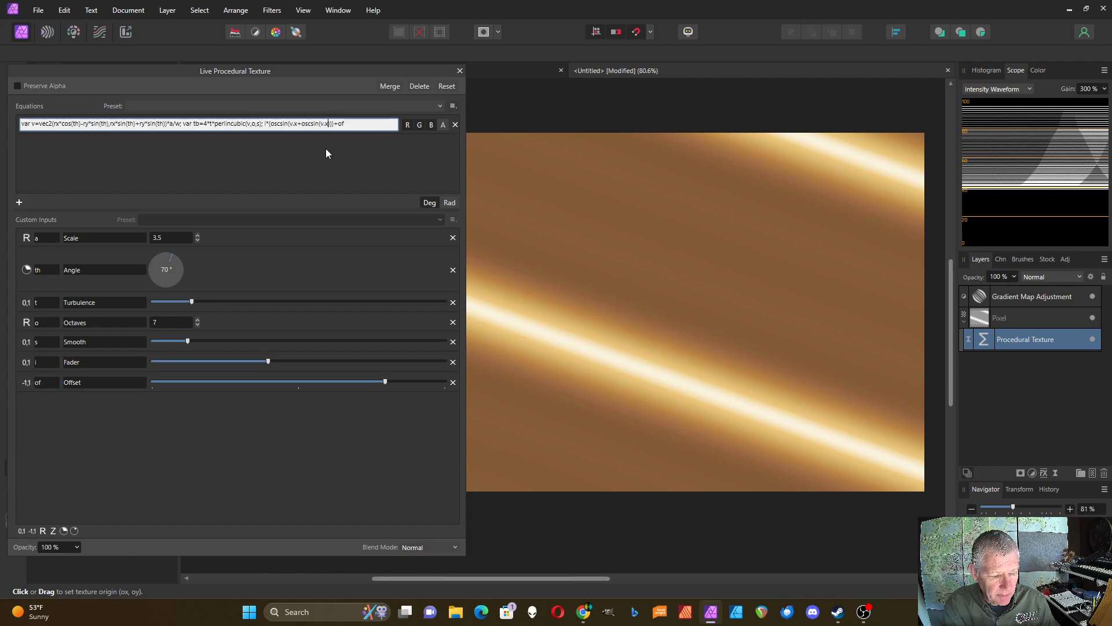
pyautogui.write('*f1*tb')
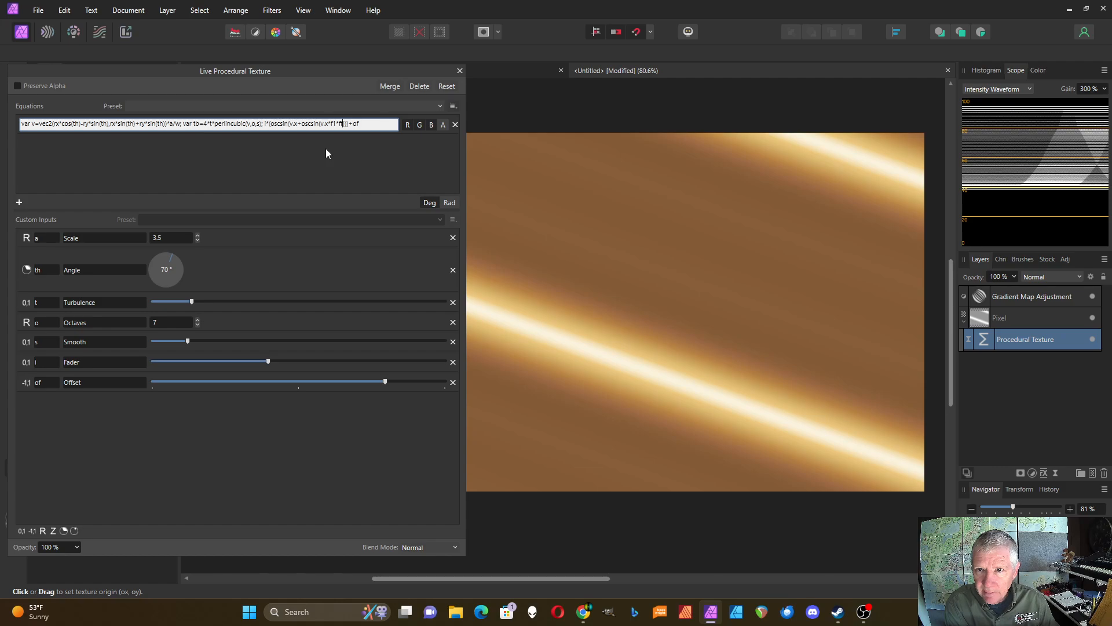
pyautogui.click(301, 125)
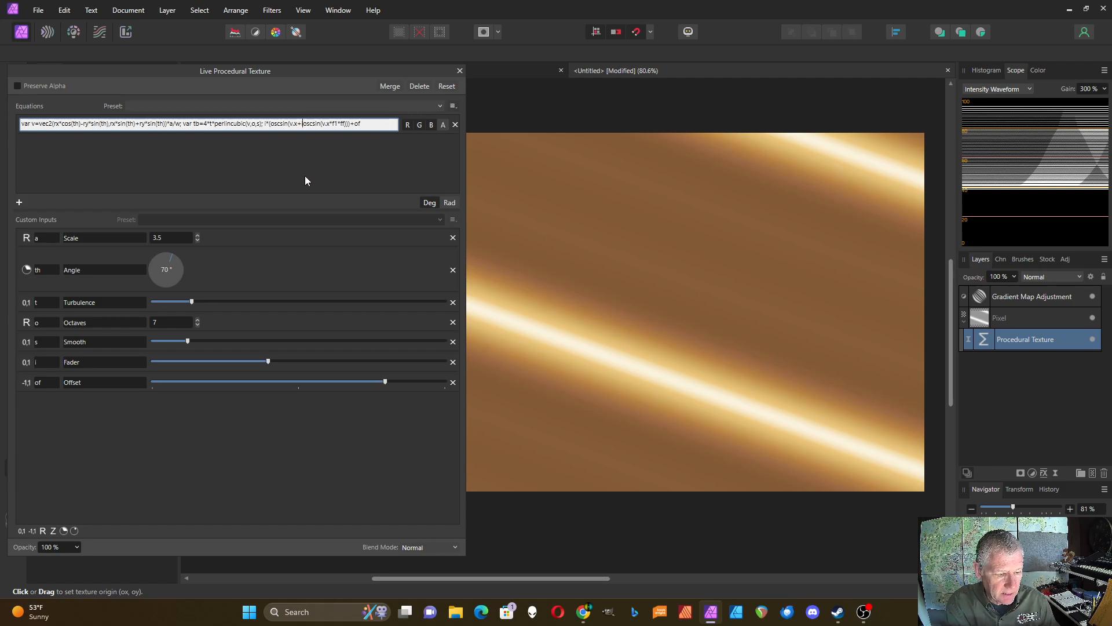
pyautogui.write('i*')
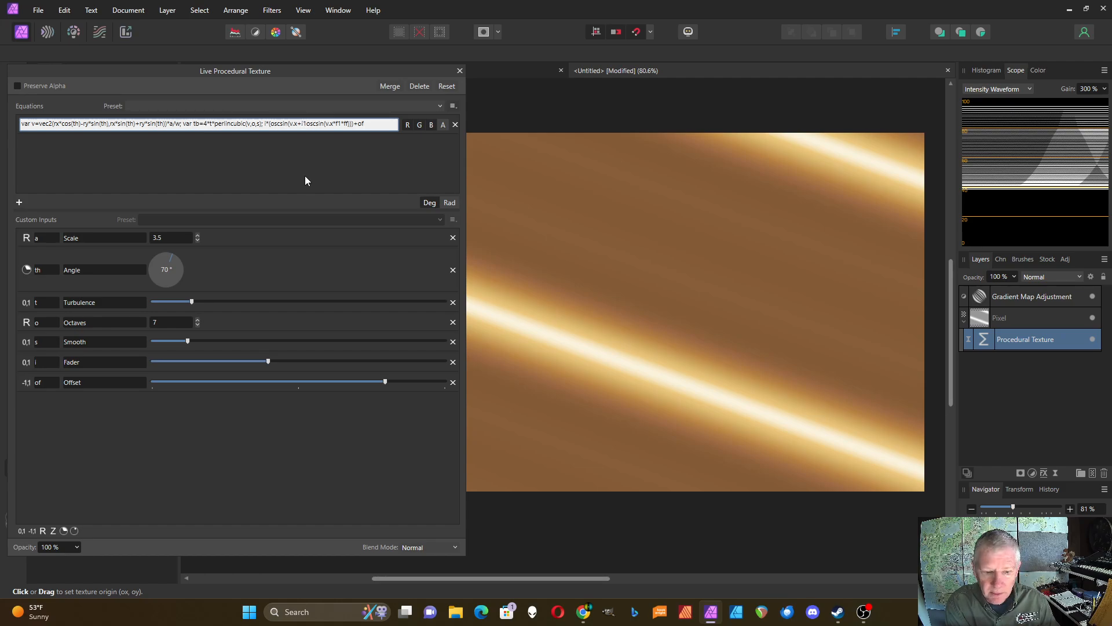
pyautogui.write('*')
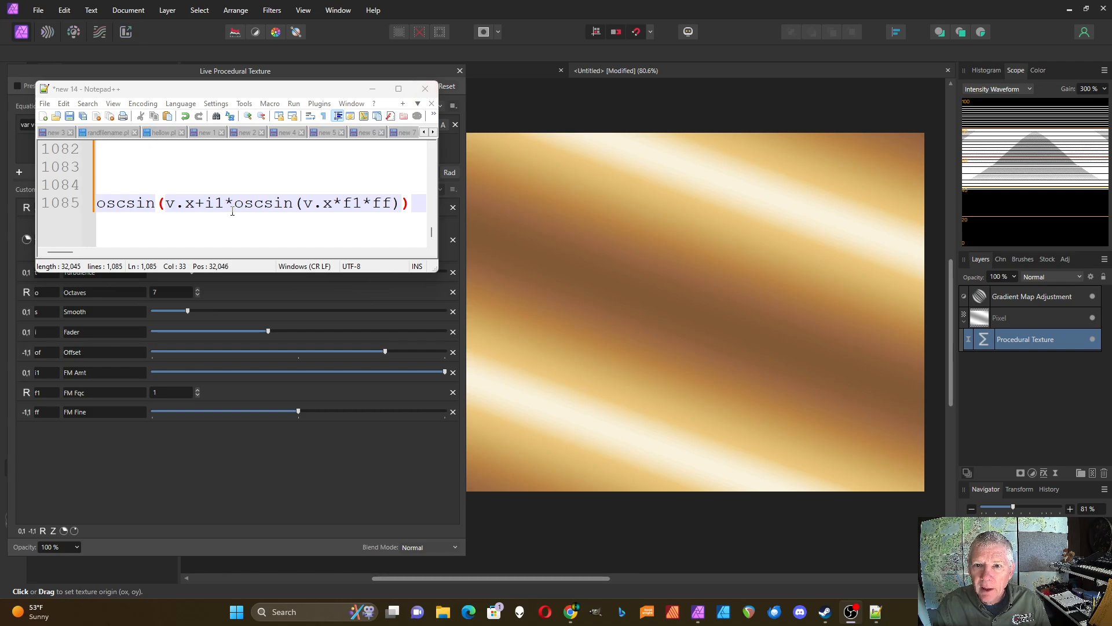
# In the Notepad++ copy, add tb to both oscillator arguments, giving oscsin(v.x+tb+i1*oscsin(v.x*f1*ff+tb))
pyautogui.click(208, 204)
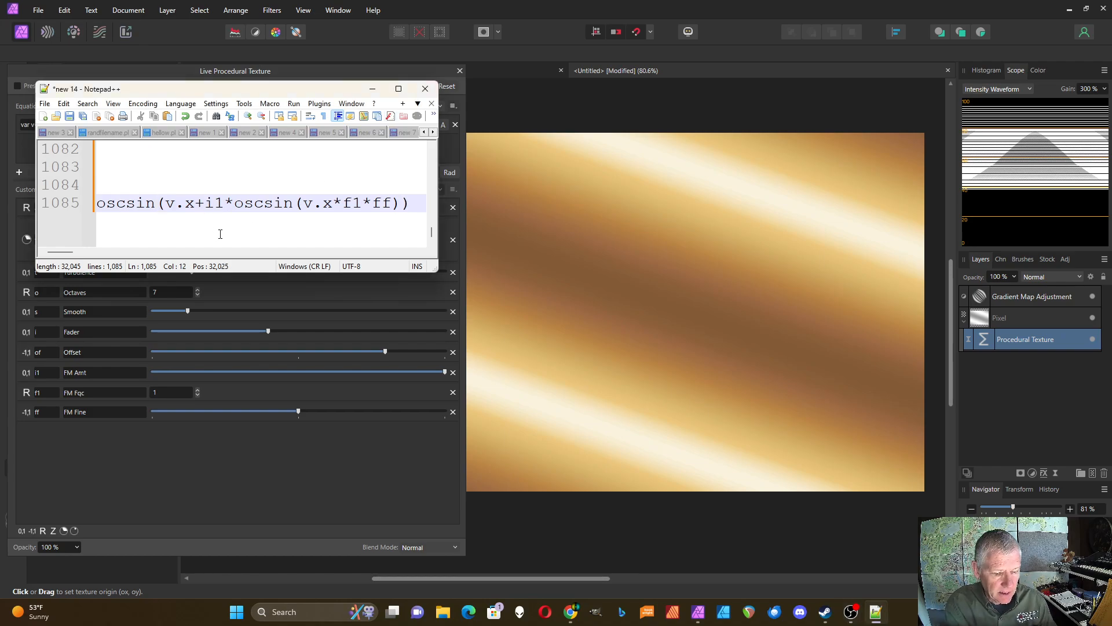
pyautogui.write('tb')
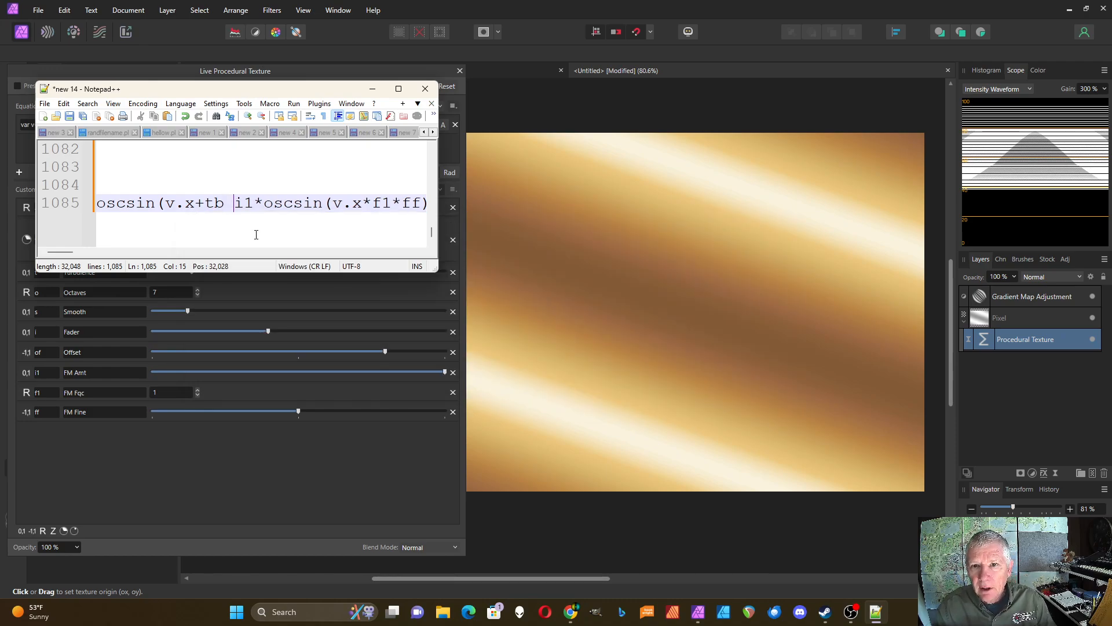
pyautogui.press('BackSpace')
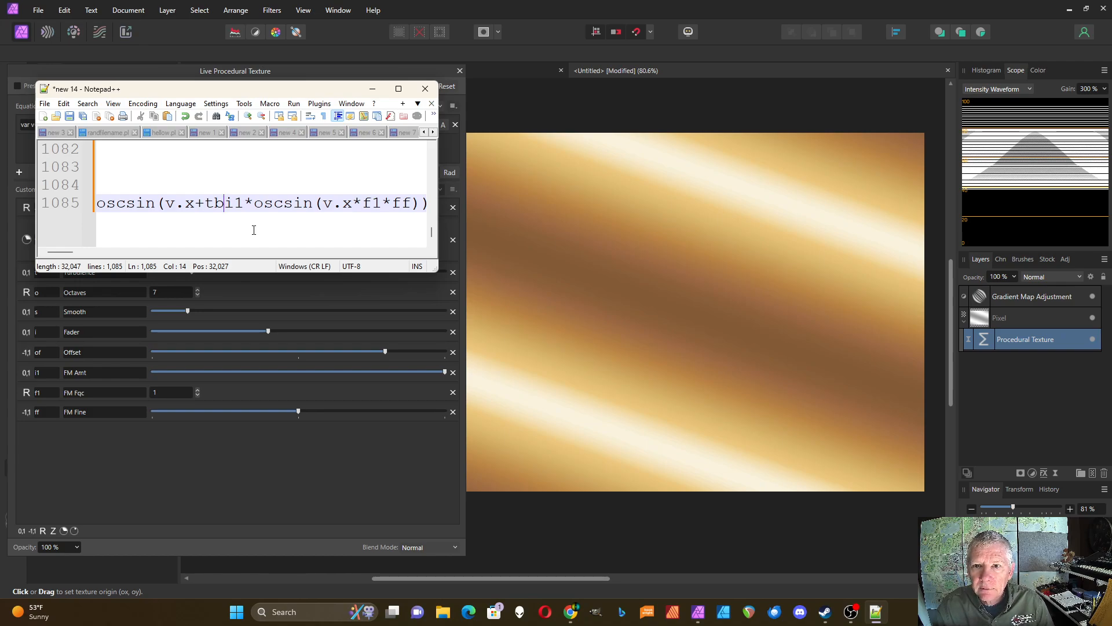
pyautogui.write('+')
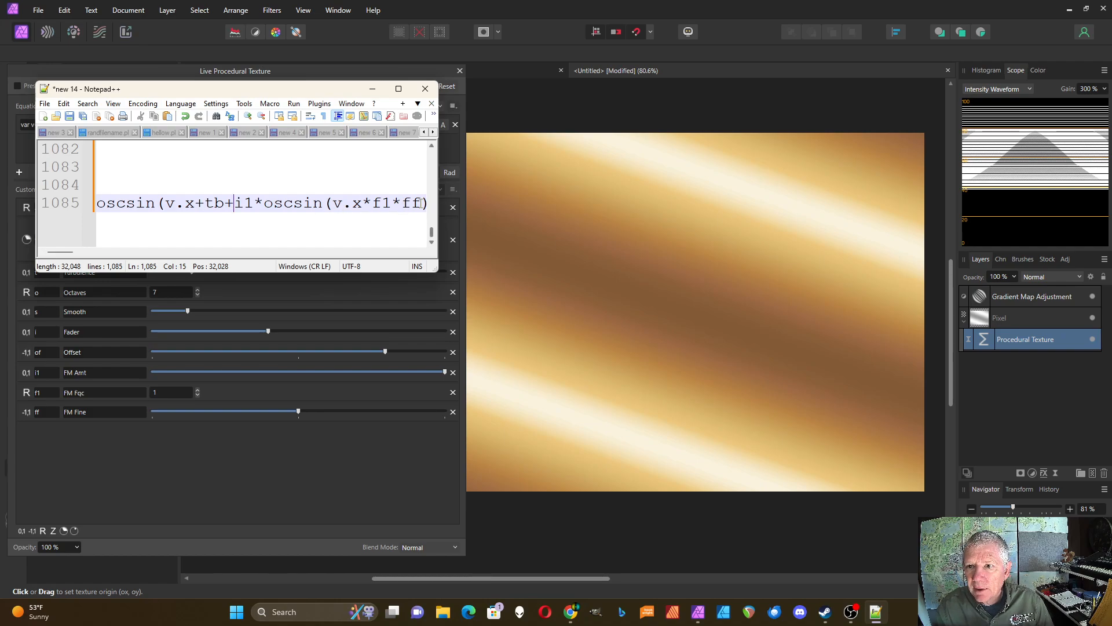
pyautogui.moveTo(437, 212); pyautogui.dragTo(611, 209)
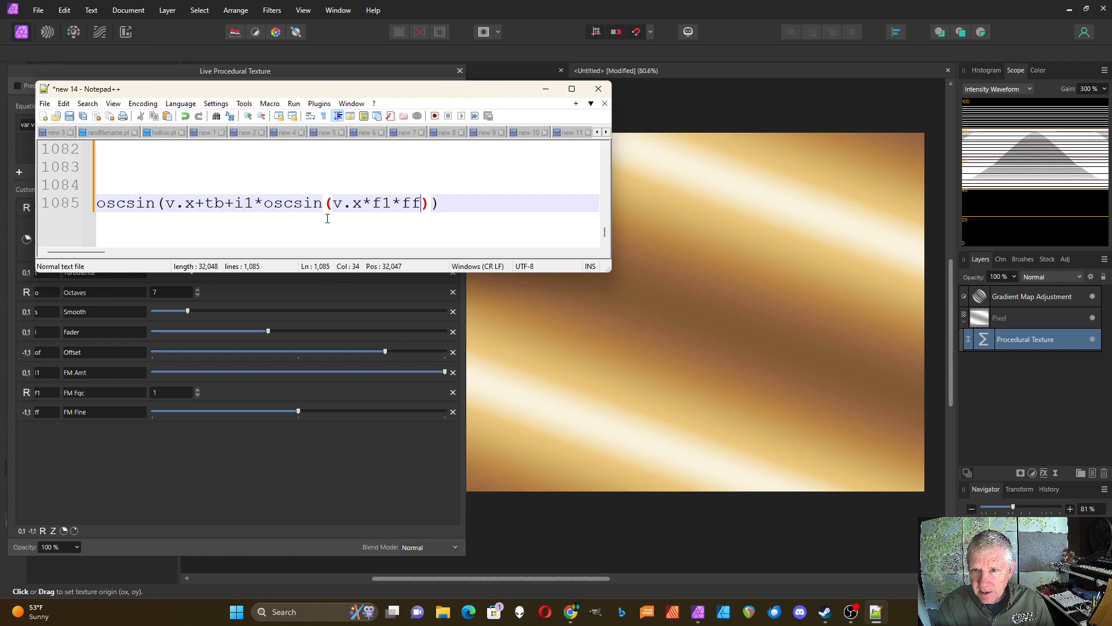
pyautogui.write('+tb')
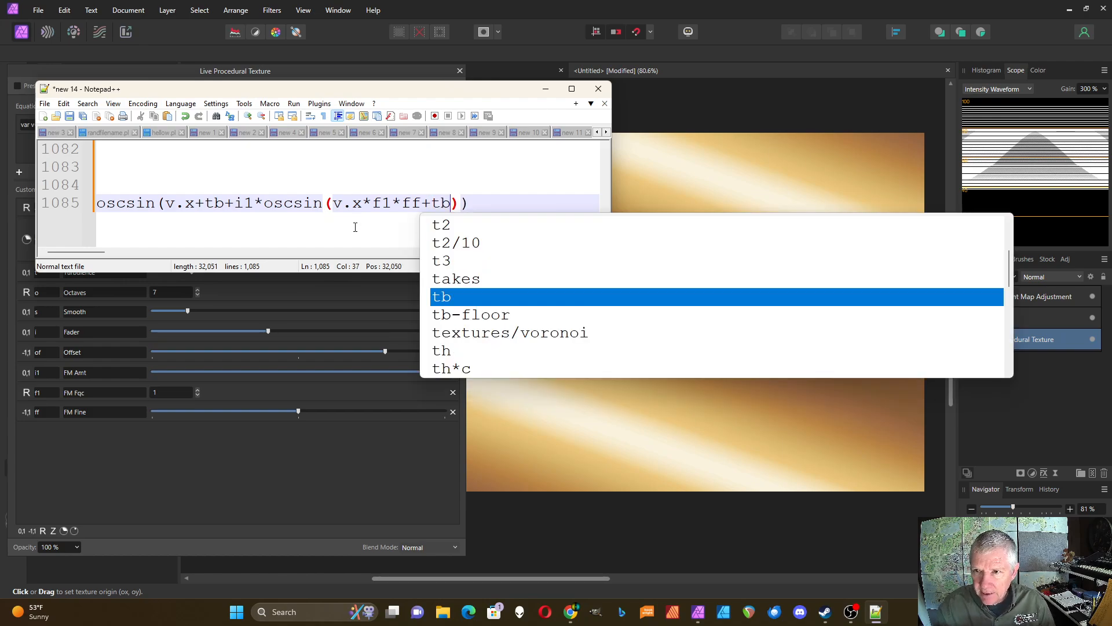
pyautogui.press('End')
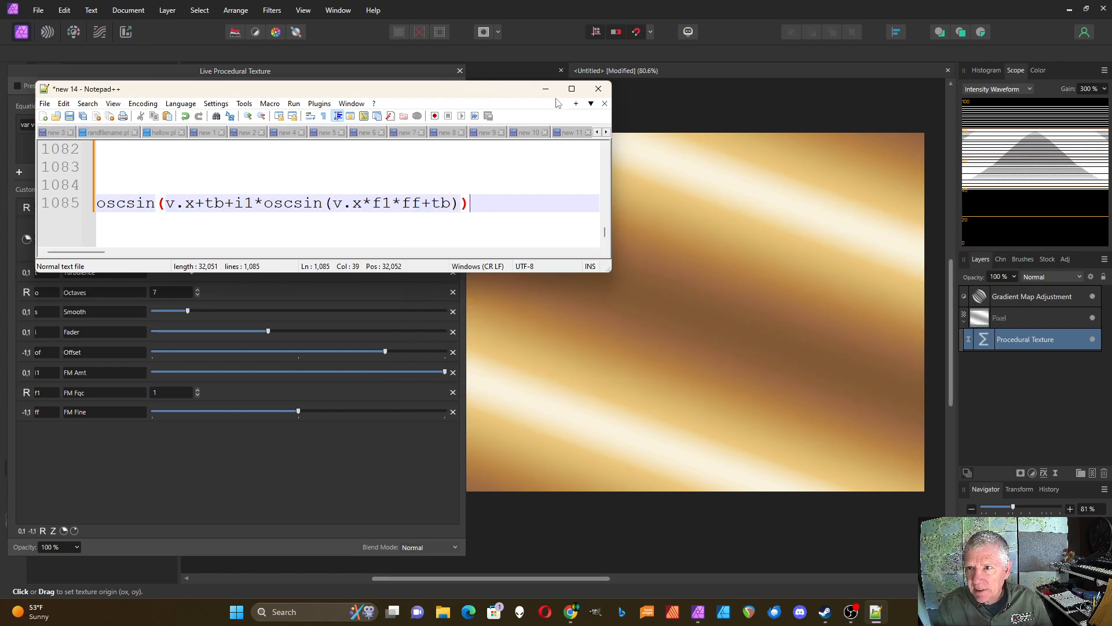
# Back in Affinity Photo, change the equation's final expression to i*(oscsin(v.x+tb+i1*oscsin(v.x*f1*ff+tb)))+of and apply it
pyautogui.click(355, 152)
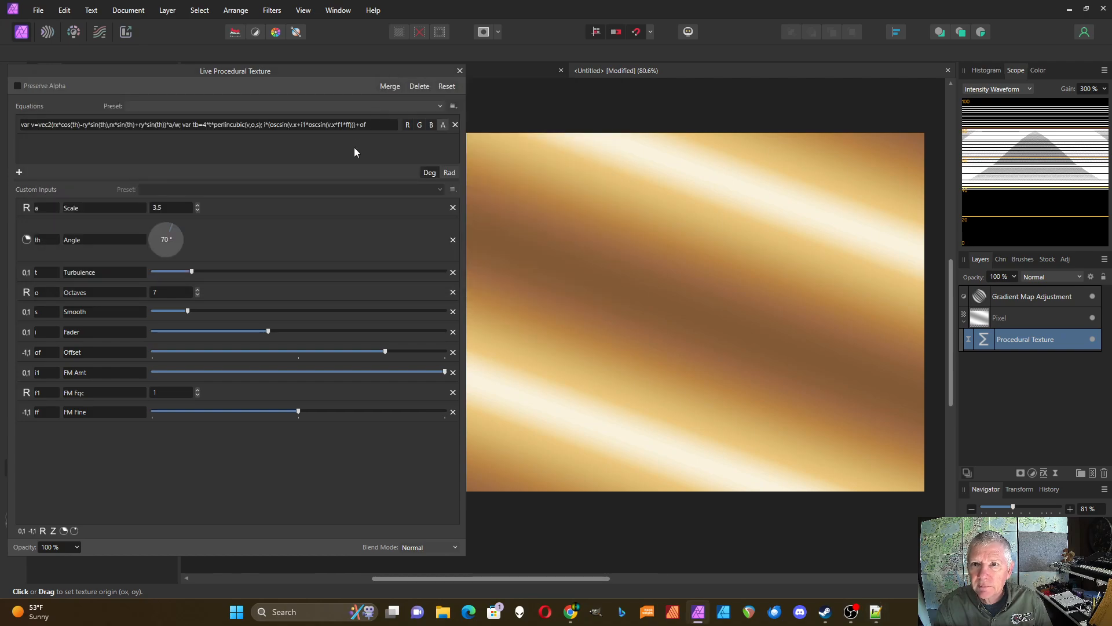
pyautogui.click(315, 123)
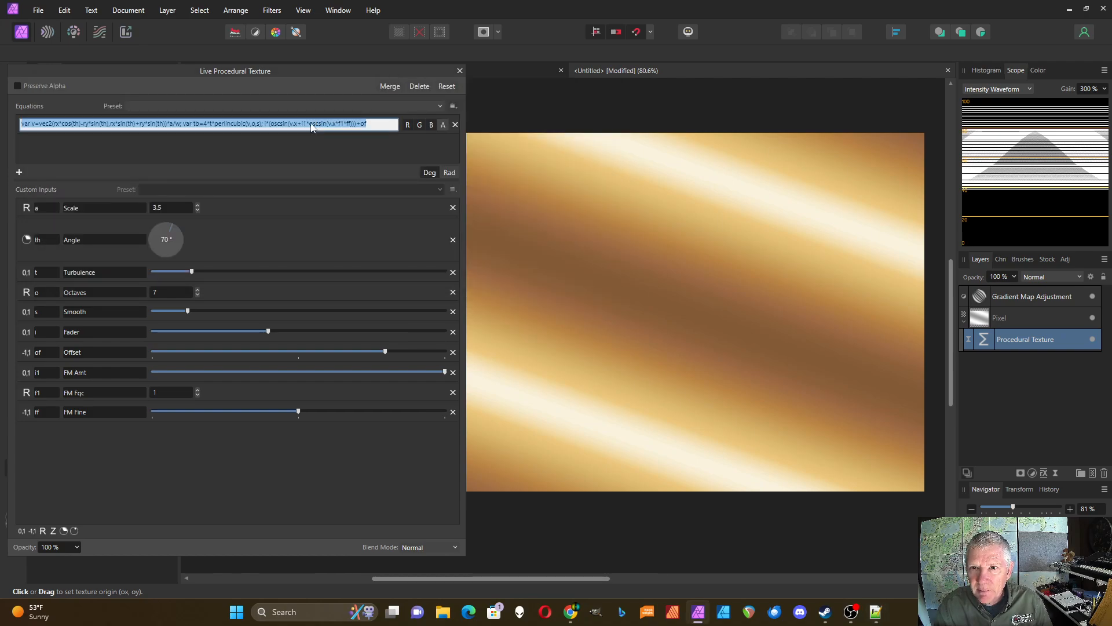
pyautogui.click(307, 125)
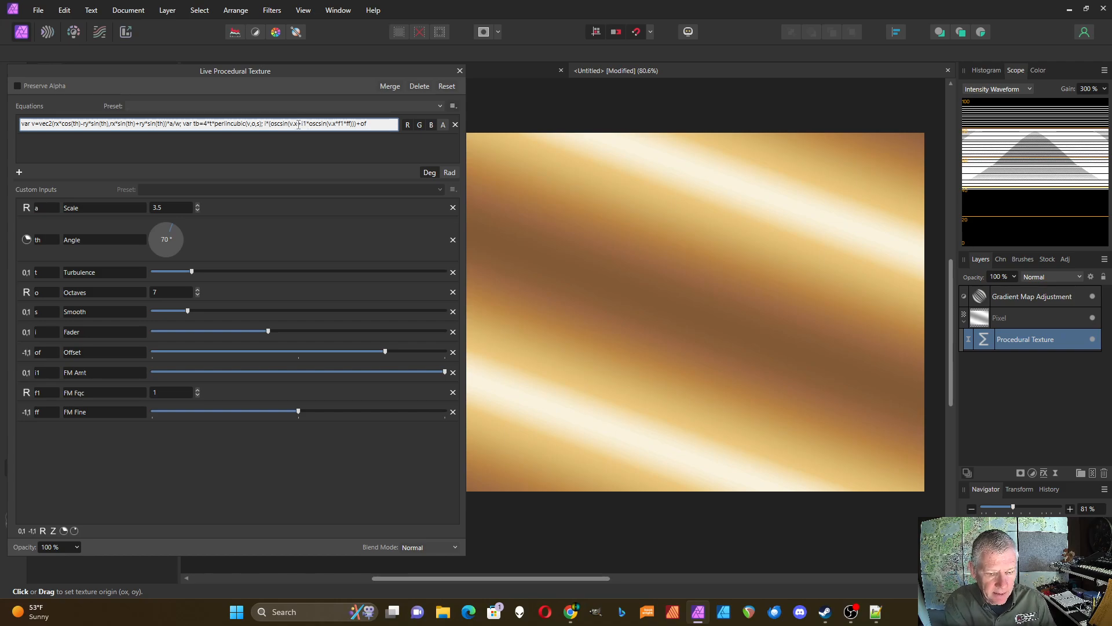
pyautogui.write('+tb')
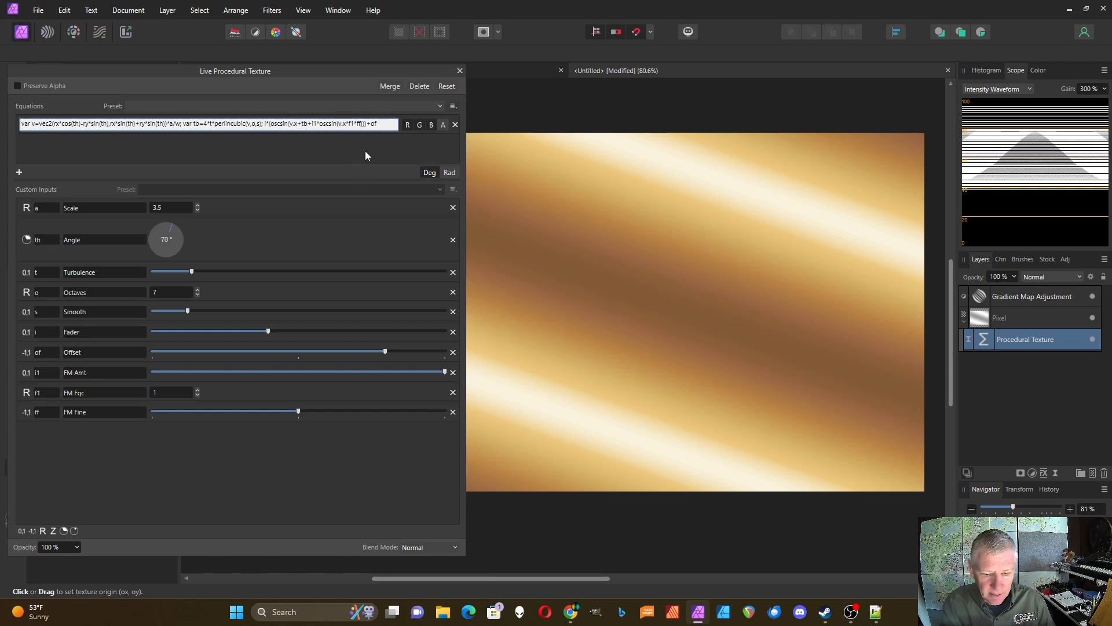
pyautogui.write('+')
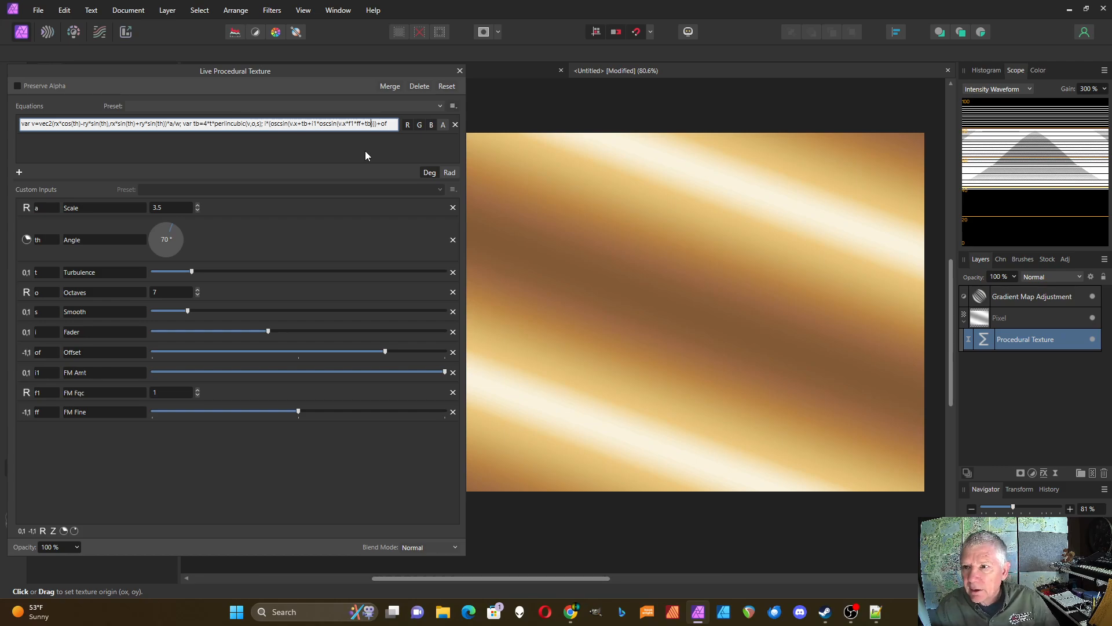
pyautogui.write('tb')
pyautogui.press('Return')
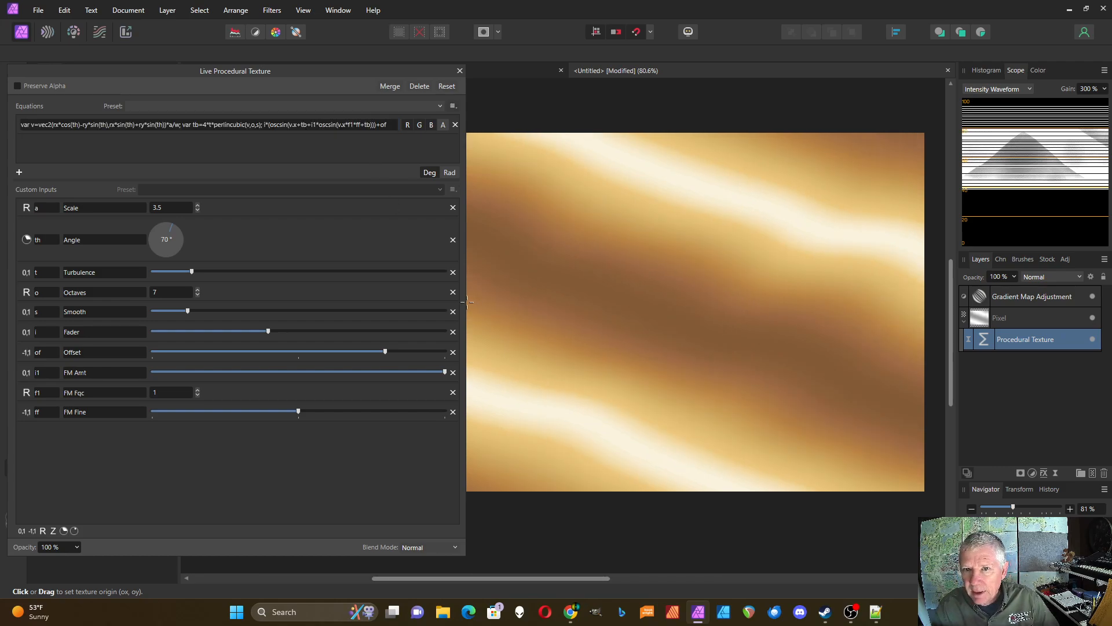
# Narrow the Live Procedural Texture dialog to uncover the canvas and raise Scale to 15
pyautogui.moveTo(468, 301); pyautogui.dragTo(356, 303)
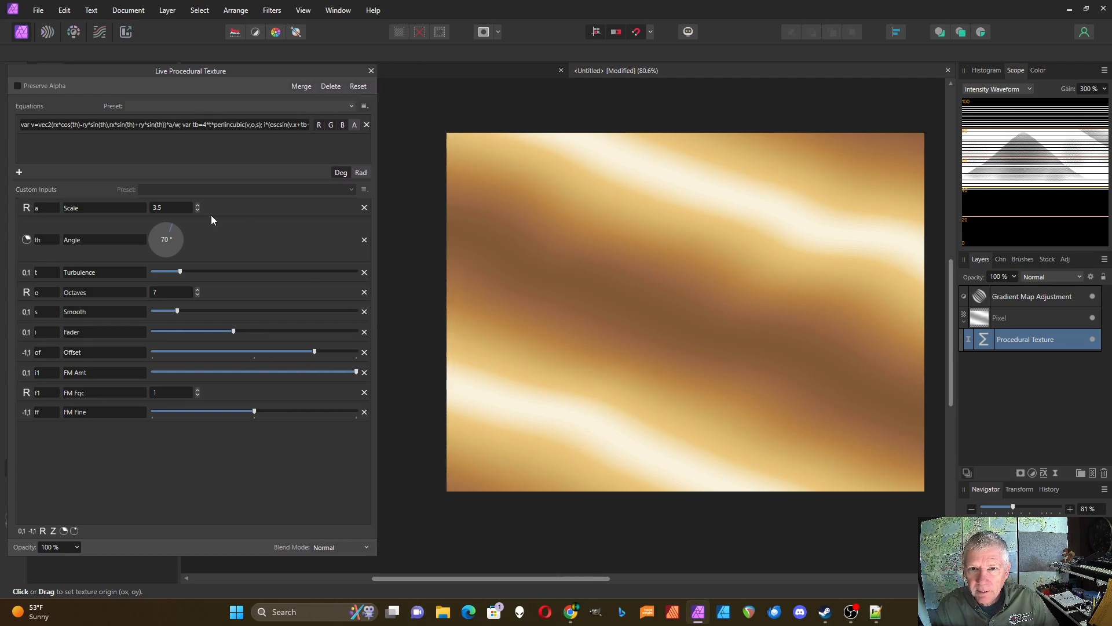
pyautogui.moveTo(197, 207); pyautogui.dragTo(197, 203)
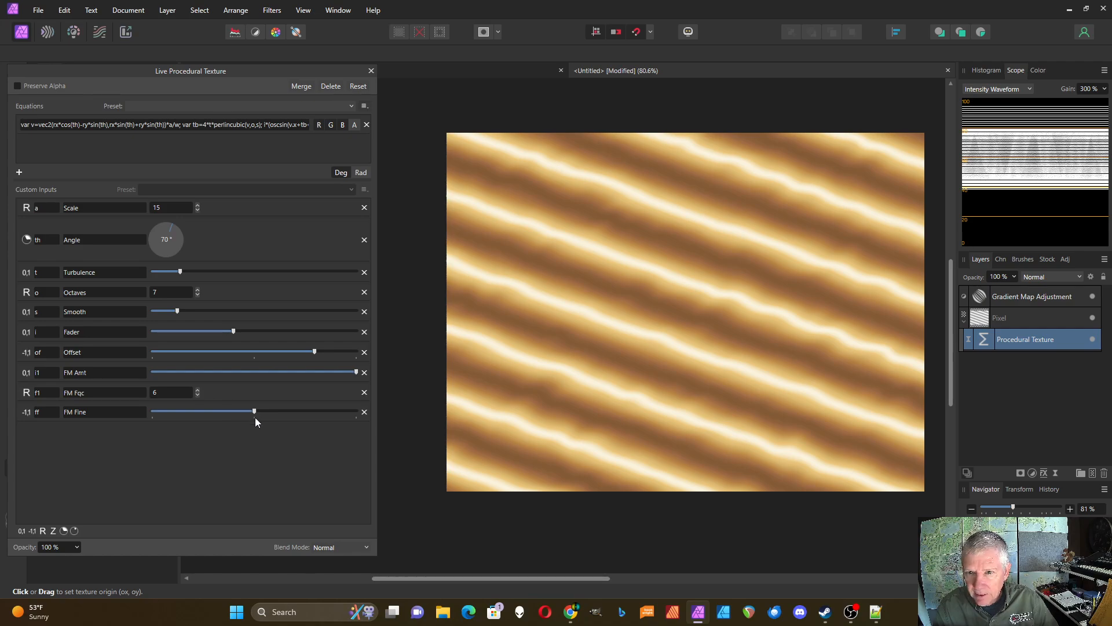
# Tune the FM ripples with Scale 16, high Turbulence, slightly more Smooth, FM Amt at maximum, FM Fqc 10 and a strongly positive FM Fine
pyautogui.moveTo(255, 412)
pyautogui.mouseDown()
pyautogui.moveTo(377, 408)
pyautogui.moveTo(330, 374)
pyautogui.moveTo(145, 376)
pyautogui.moveTo(316, 380)
pyautogui.moveTo(272, 379)
pyautogui.moveTo(302, 378)
pyautogui.mouseUp()
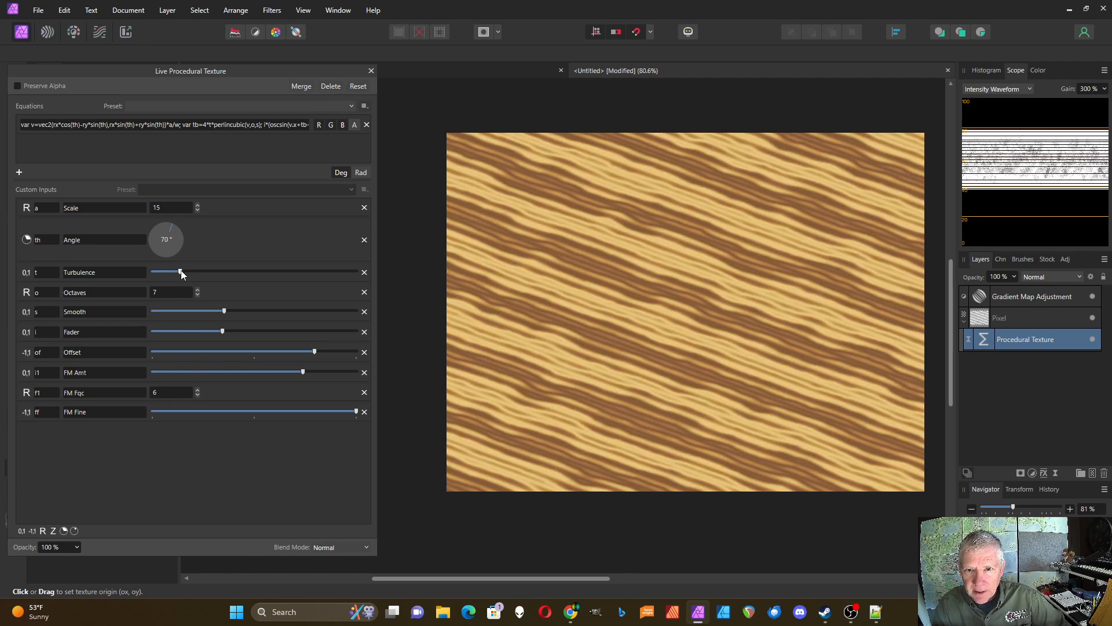
pyautogui.moveTo(180, 273); pyautogui.dragTo(198, 312)
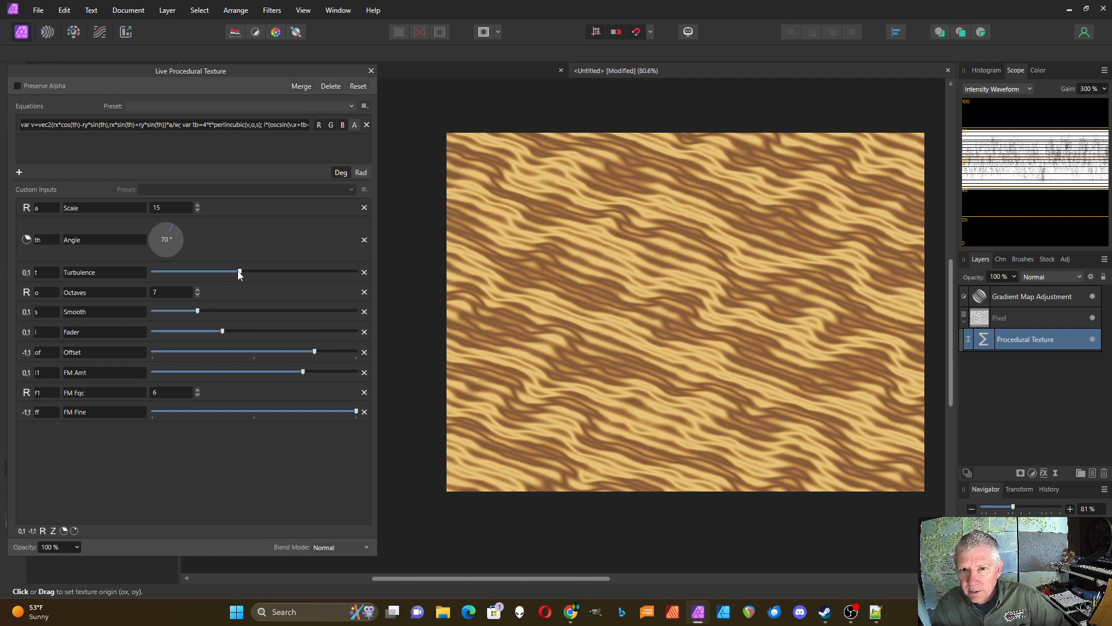
pyautogui.moveTo(239, 272); pyautogui.dragTo(276, 275)
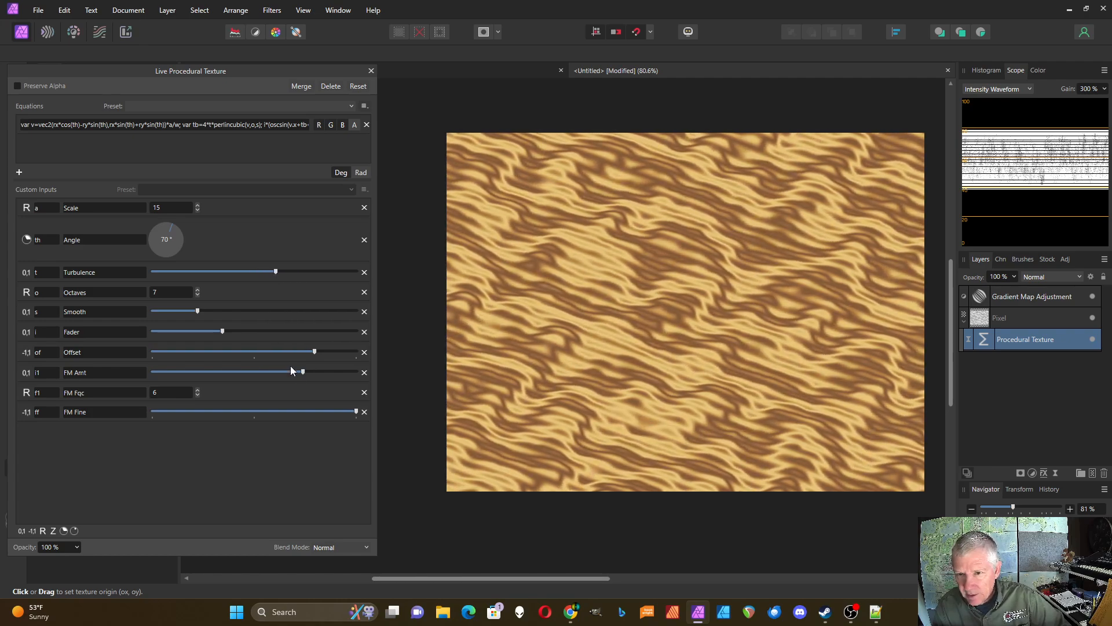
pyautogui.moveTo(314, 372); pyautogui.dragTo(312, 411)
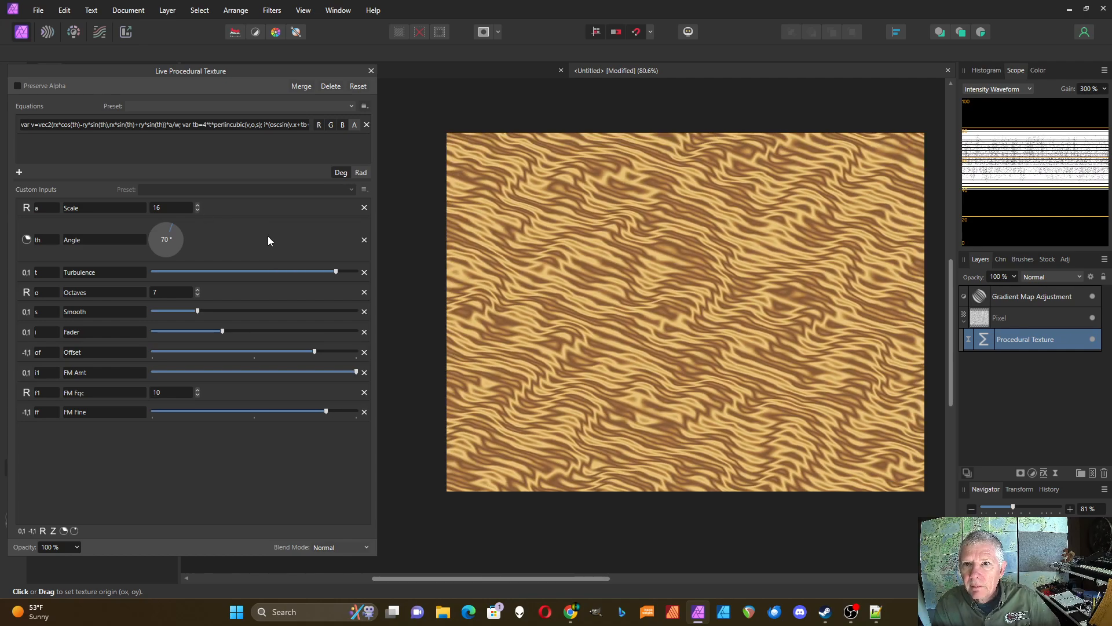
# Replace the existing Dunes 2 equation preset with the current FM texture settings
pyautogui.click(365, 108)
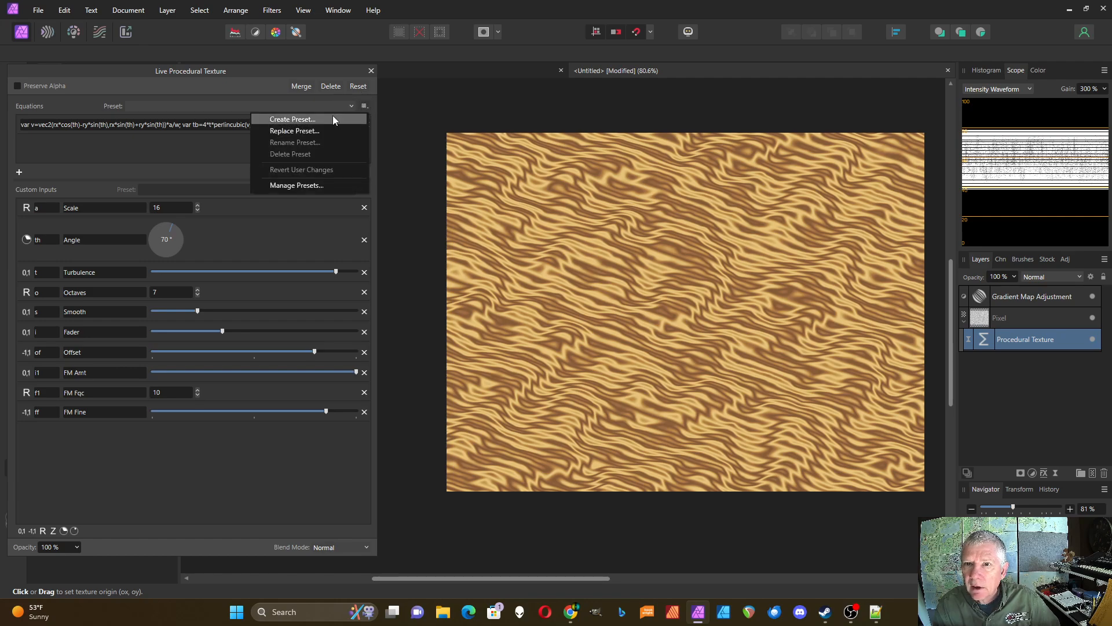
pyautogui.click(332, 130)
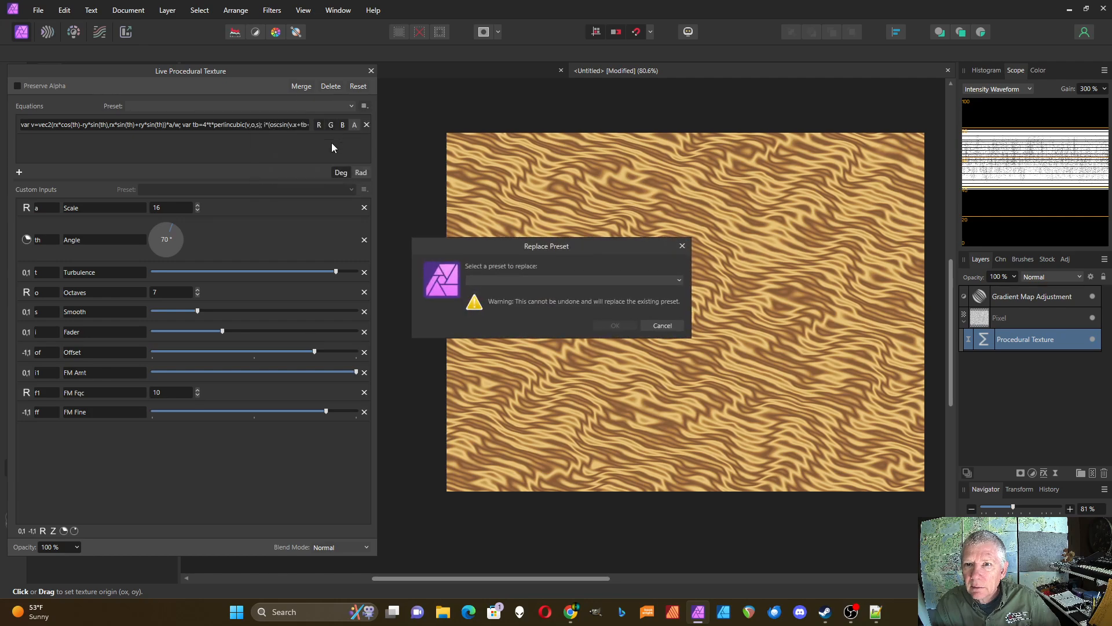
pyautogui.click(492, 281)
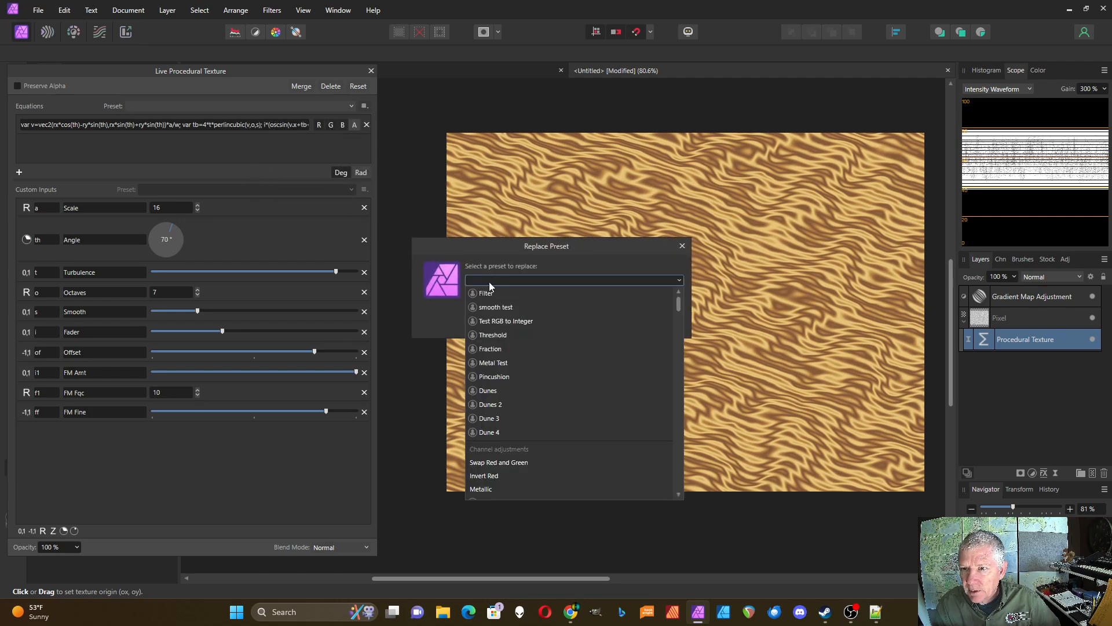
pyautogui.click(501, 405)
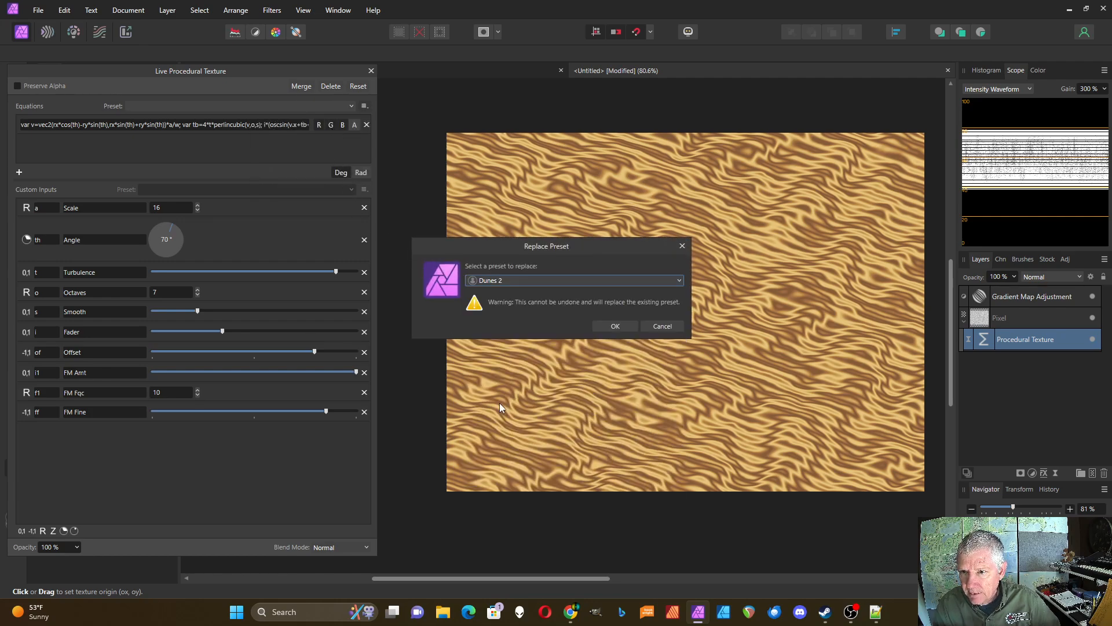
pyautogui.click(611, 326)
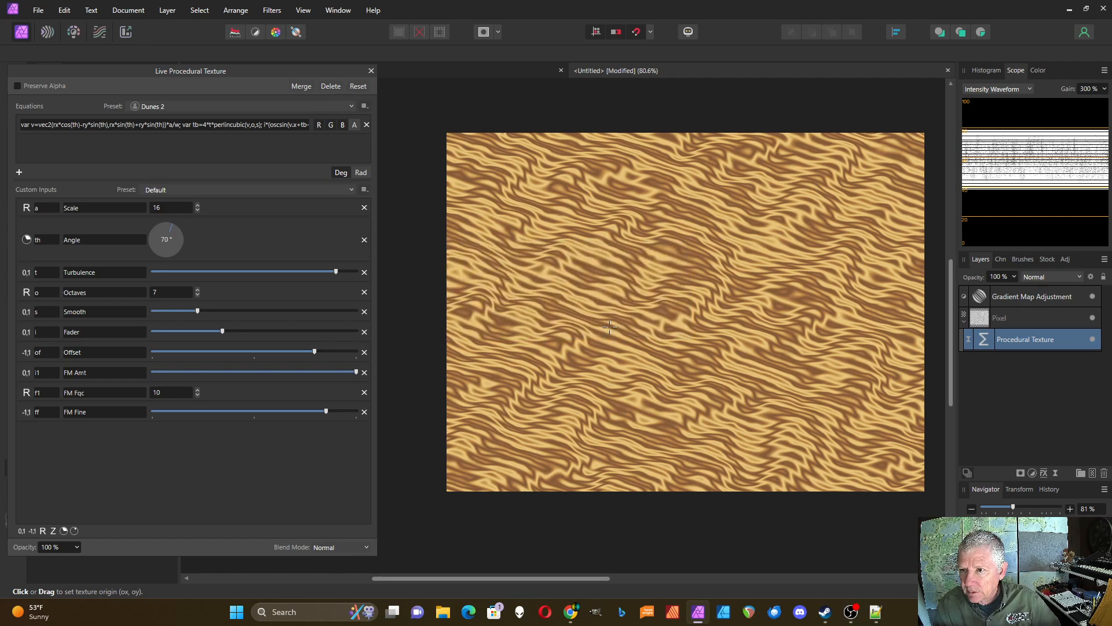
# Delete the current Procedural Texture filter from the Pixel layer
pyautogui.click(371, 72)
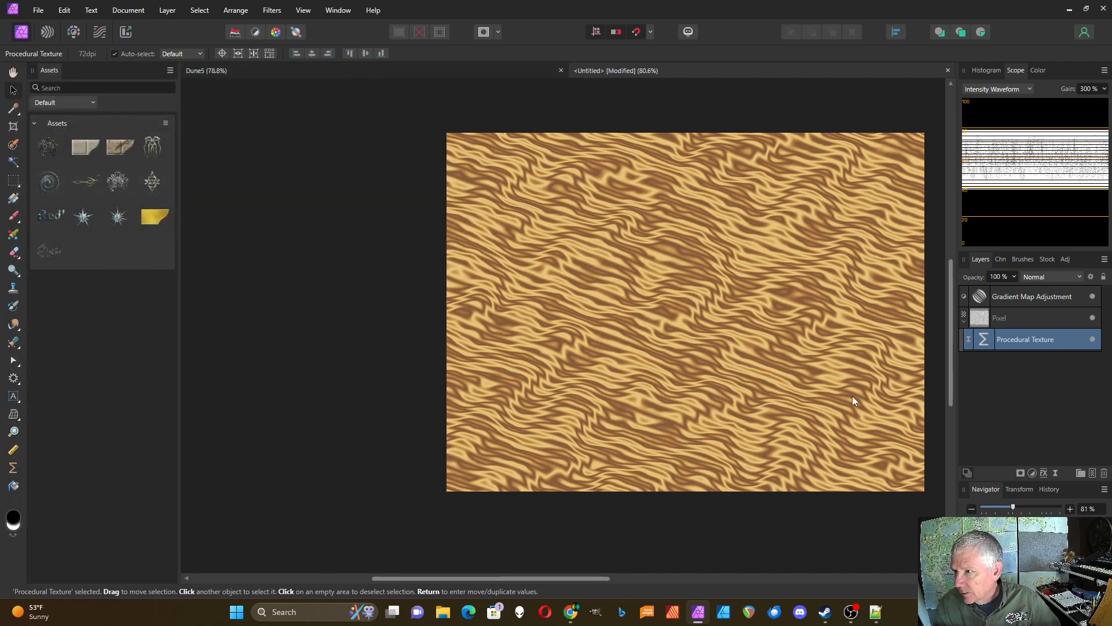
pyautogui.click(966, 340)
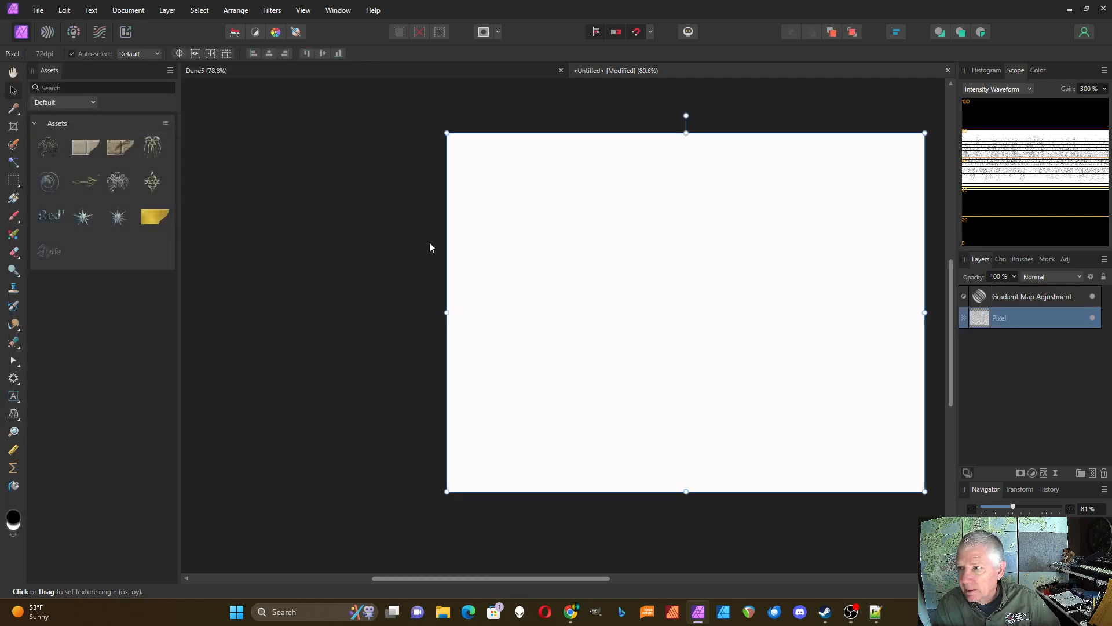
pyautogui.click(330, 86)
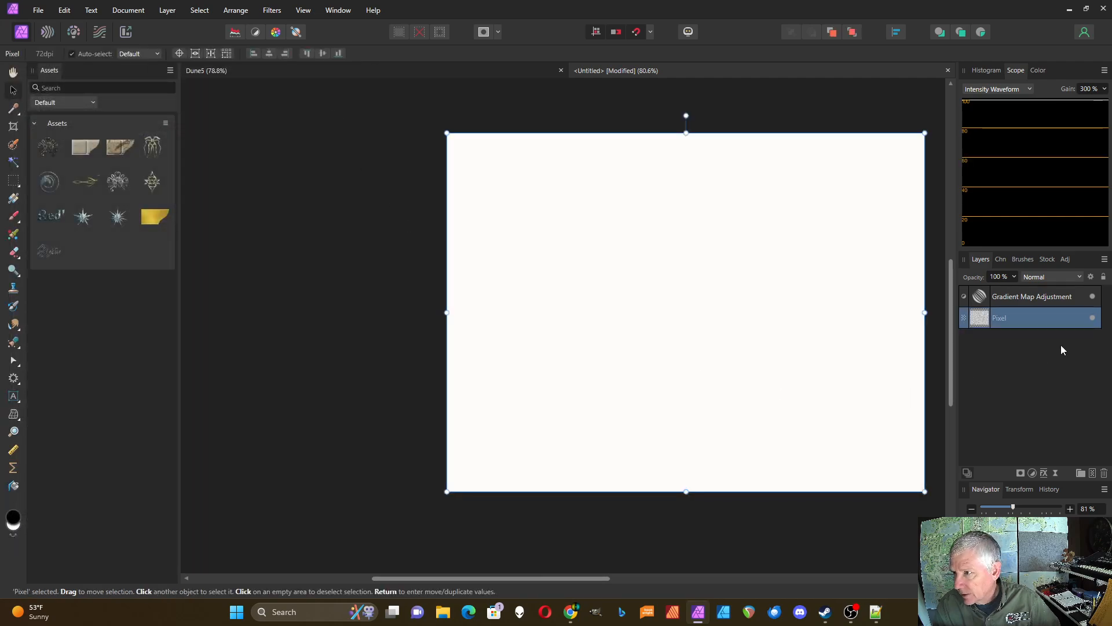
# Add a new live Procedural Texture filter to the Pixel layer and load the Dunes preset into it
pyautogui.click(1056, 472)
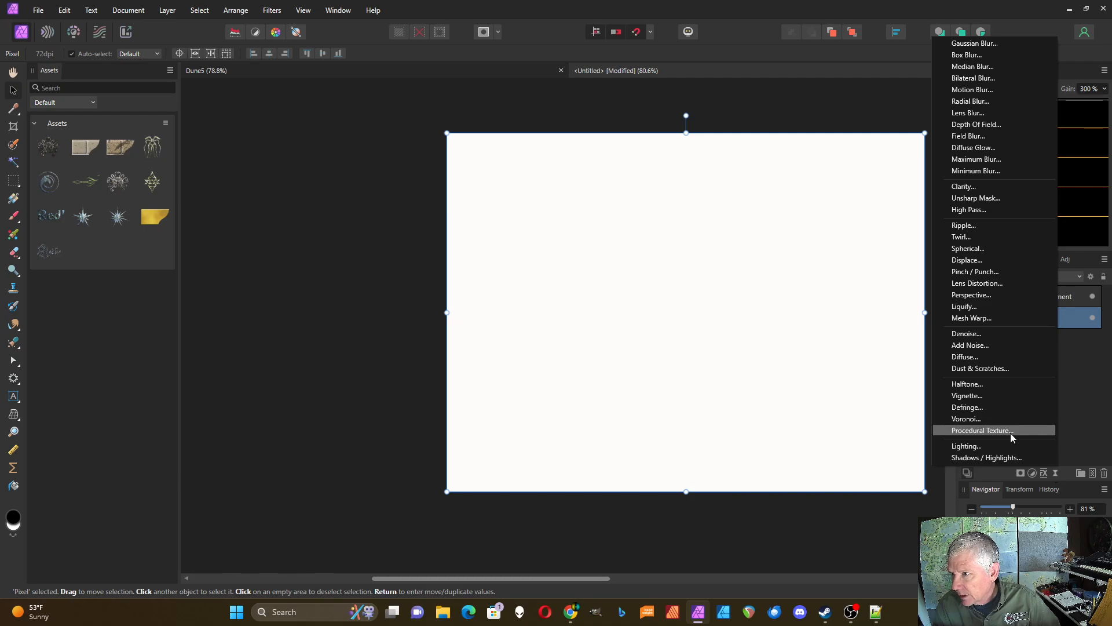
pyautogui.click(985, 430)
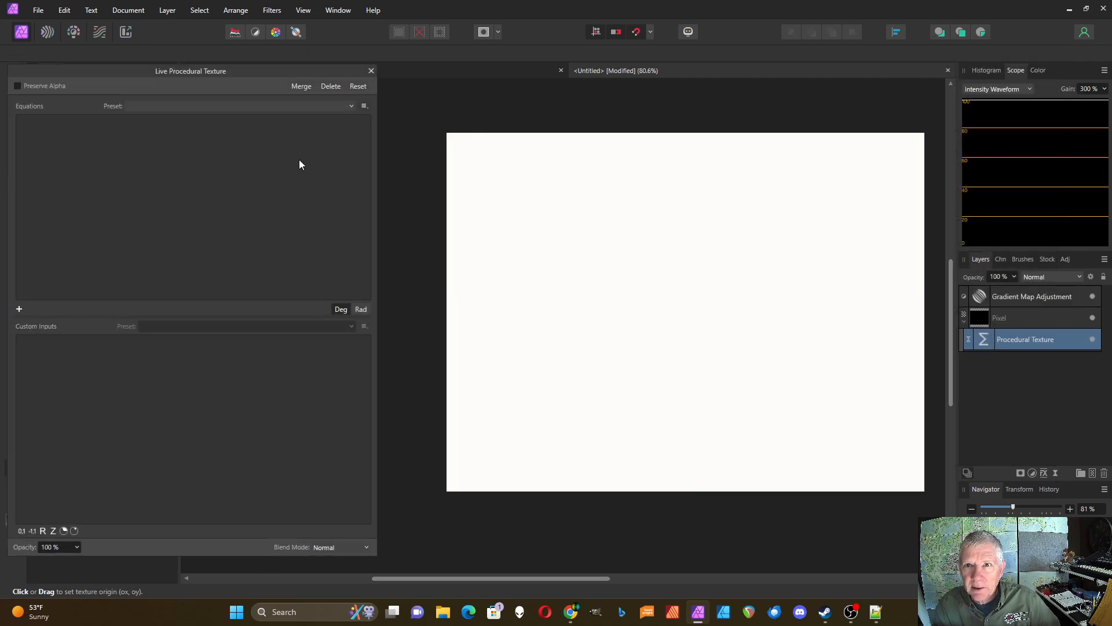
pyautogui.click(288, 106)
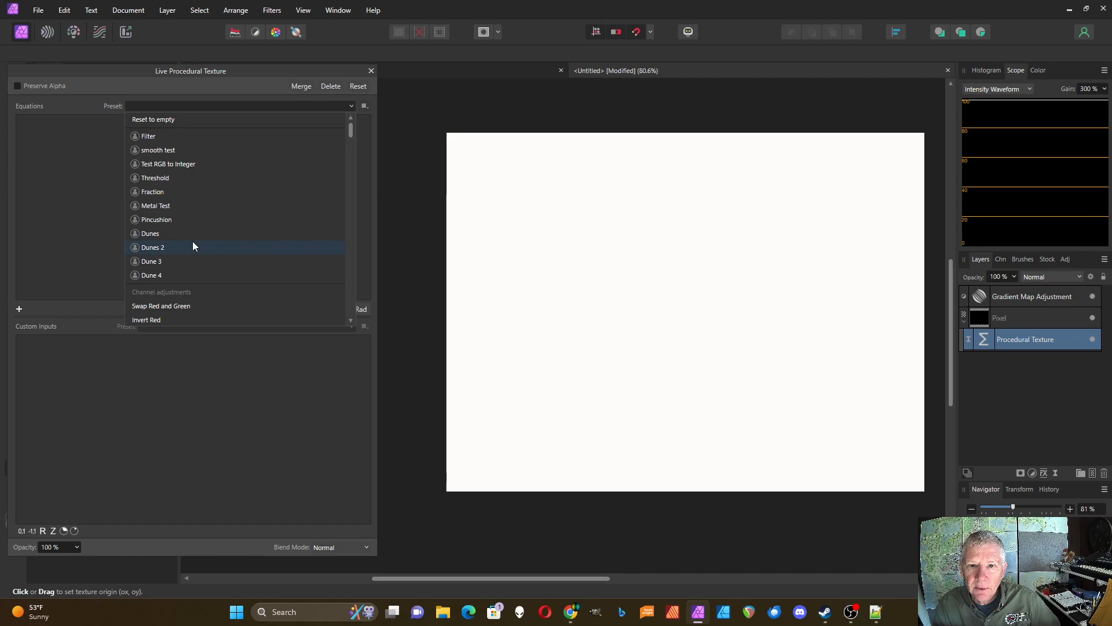
pyautogui.click(179, 234)
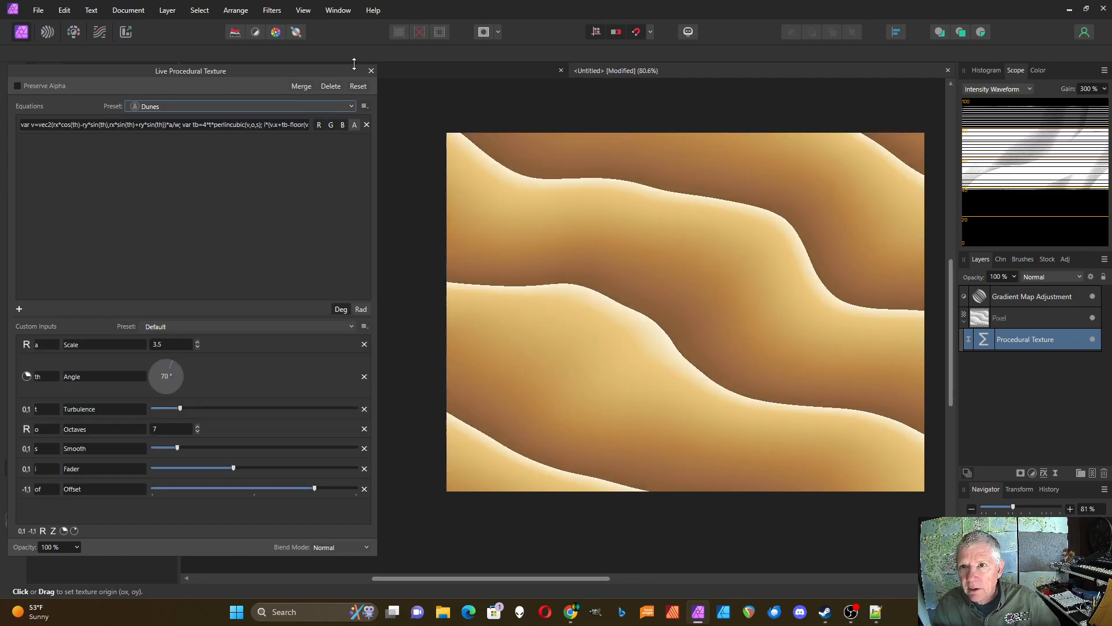
pyautogui.click(371, 71)
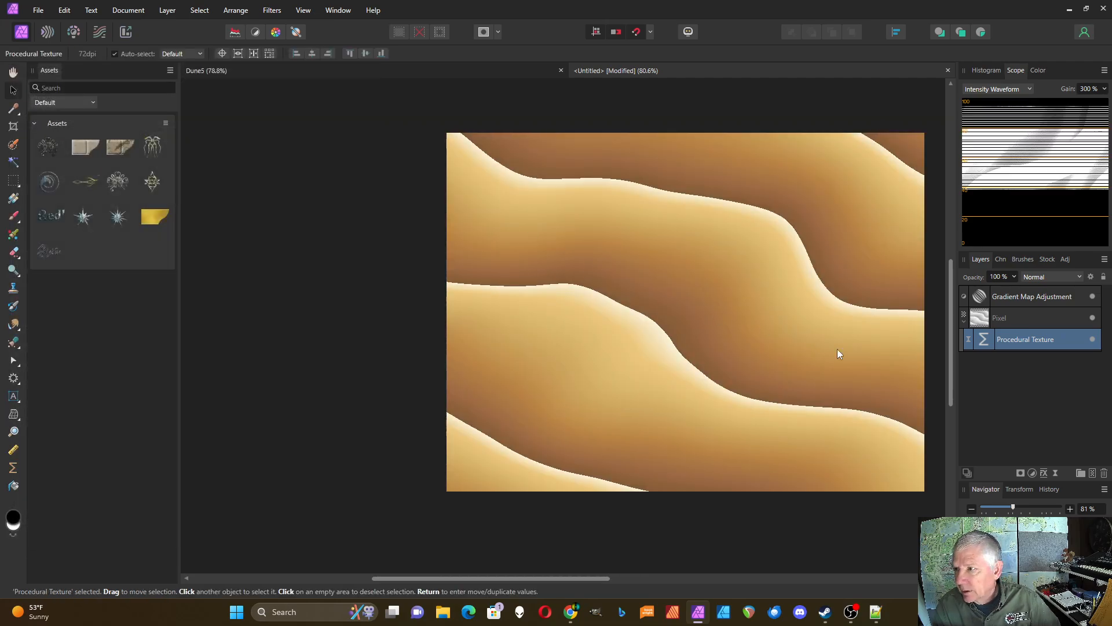
# Add a second live Procedural Texture to the Pixel layer and load the Dunes 2 preset into it
pyautogui.click(972, 320)
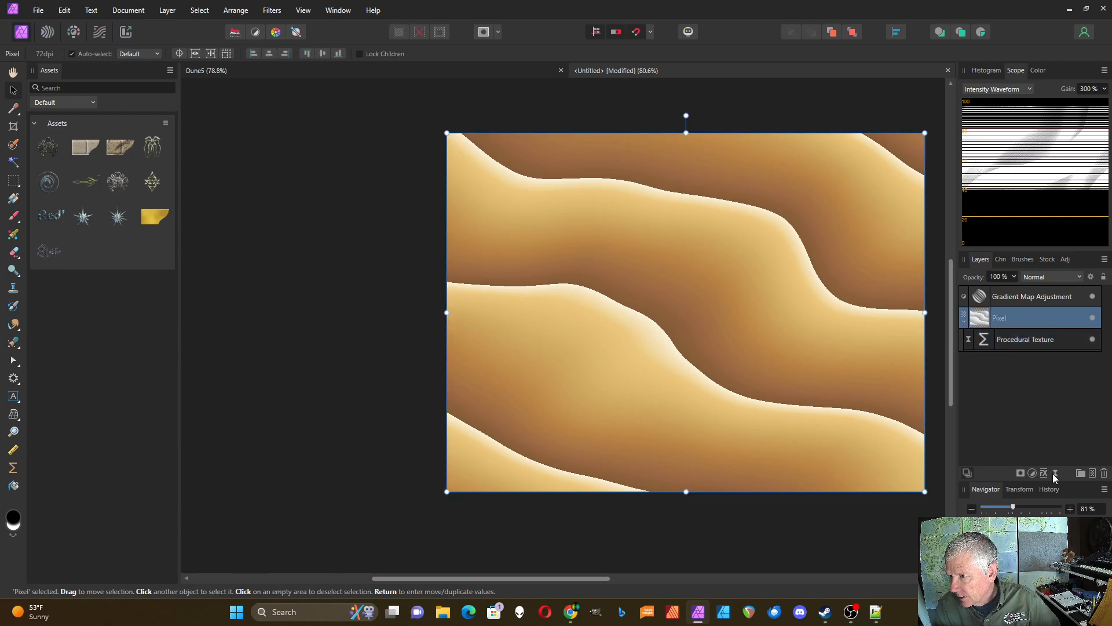
pyautogui.click(1056, 475)
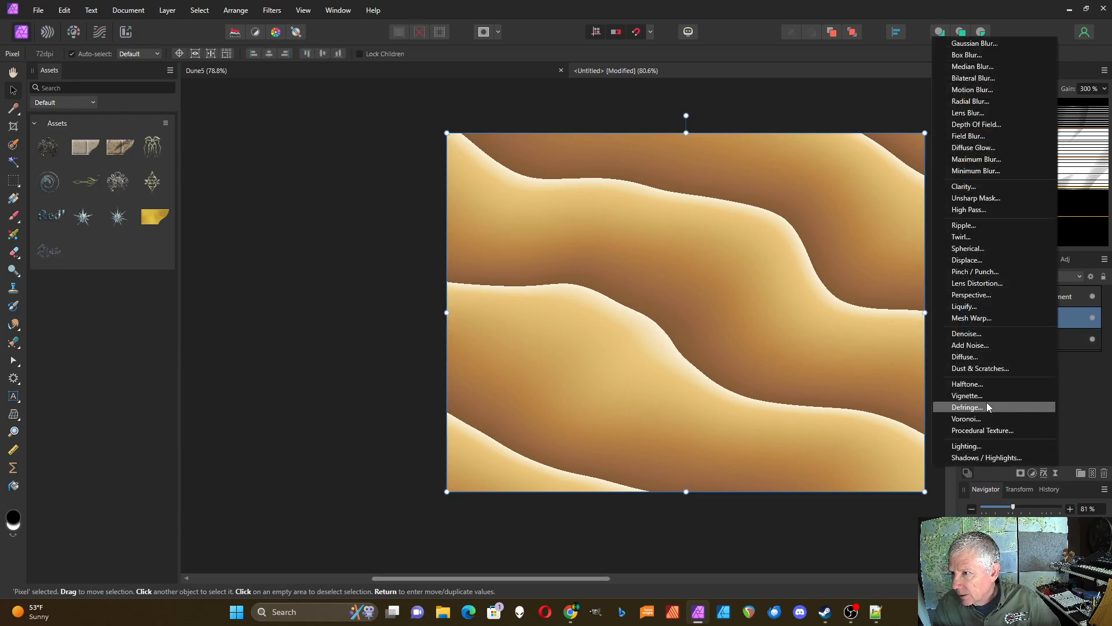
pyautogui.click(1000, 431)
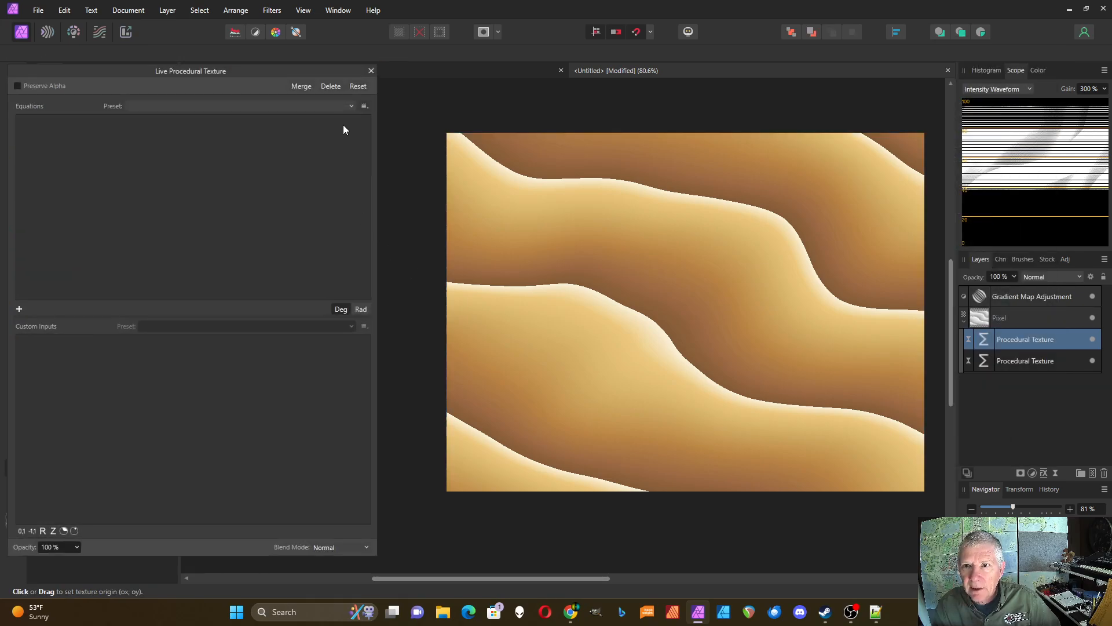
pyautogui.click(351, 104)
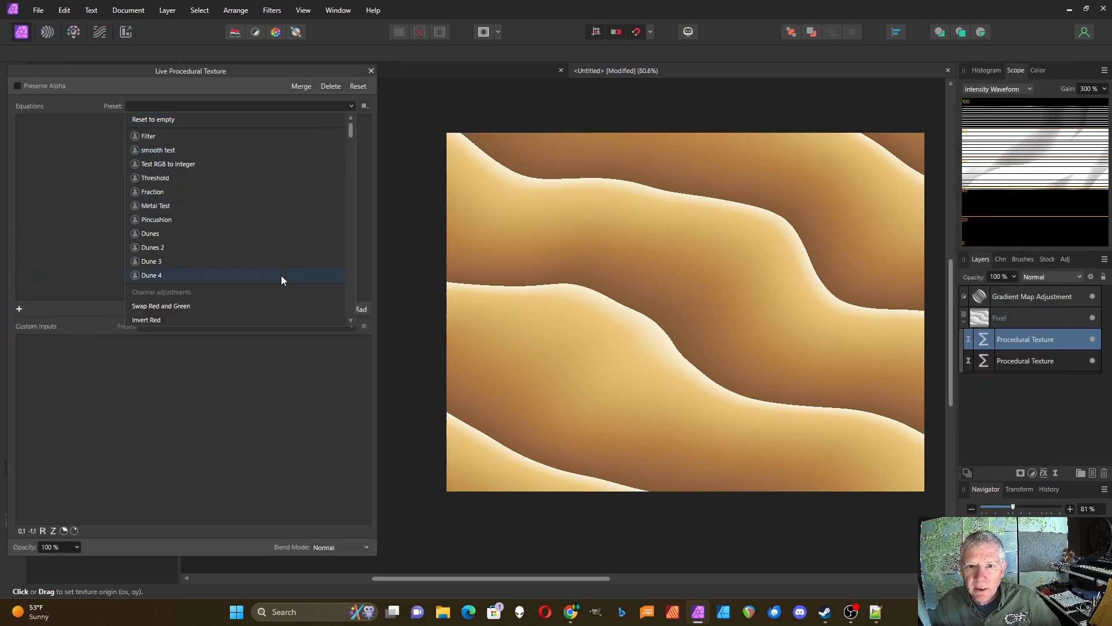
pyautogui.click(272, 247)
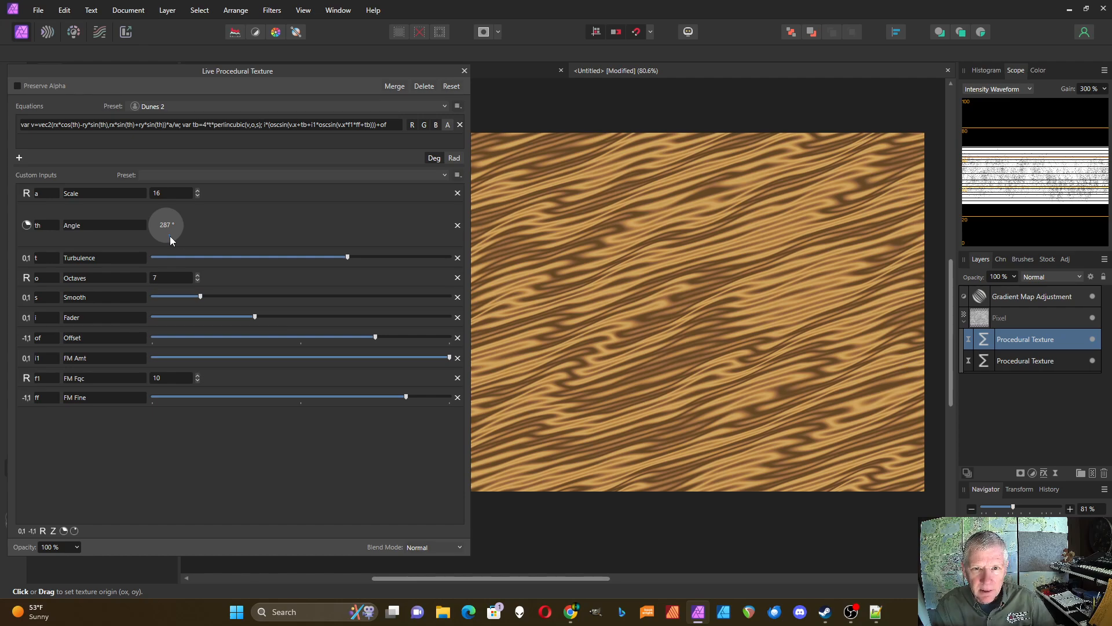
# Blend the Dunes 2 texture over the dunes with Soft Light and set its Angle to 287°
pyautogui.moveTo(172, 238)
pyautogui.mouseDown()
pyautogui.moveTo(192, 221)
pyautogui.moveTo(175, 203)
pyautogui.moveTo(152, 216)
pyautogui.moveTo(159, 234)
pyautogui.moveTo(178, 234)
pyautogui.moveTo(156, 230)
pyautogui.moveTo(166, 237)
pyautogui.mouseUp()
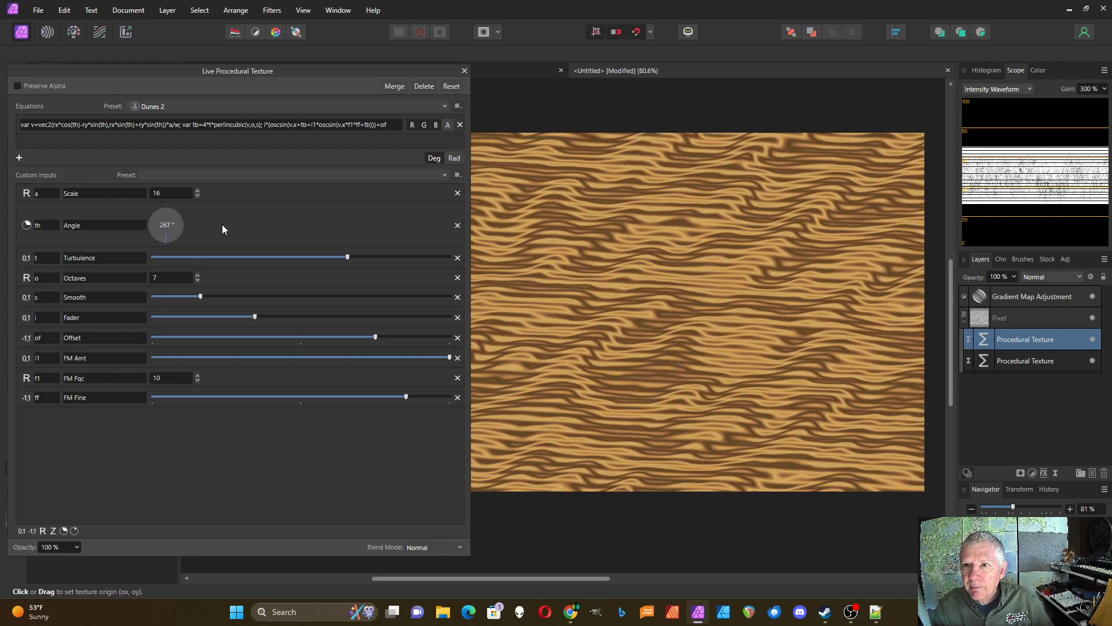
pyautogui.click(434, 547)
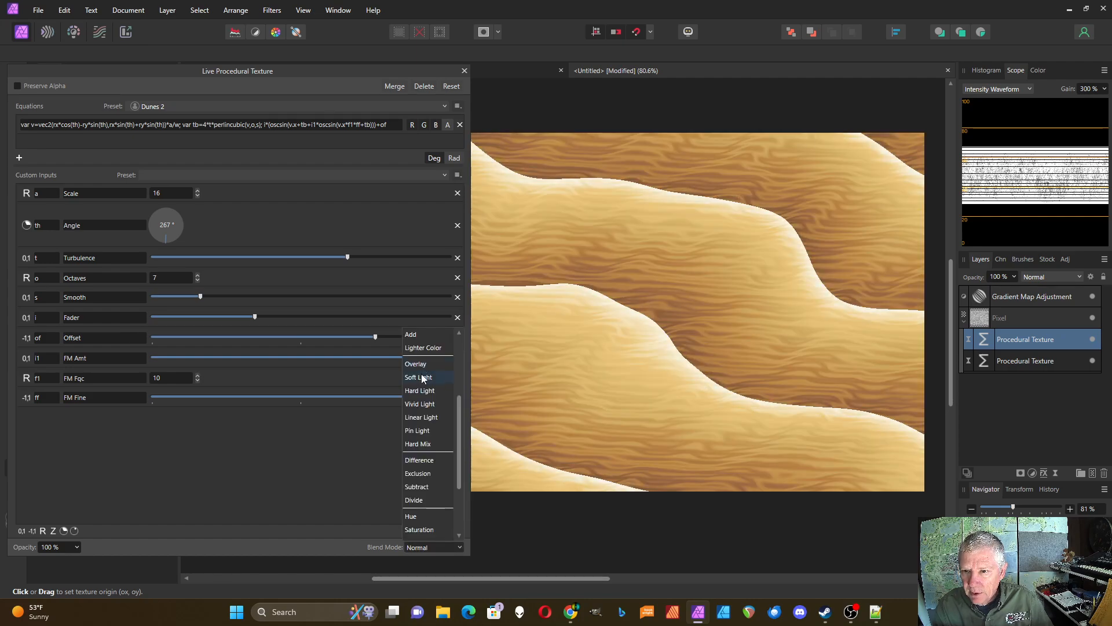
pyautogui.click(419, 377)
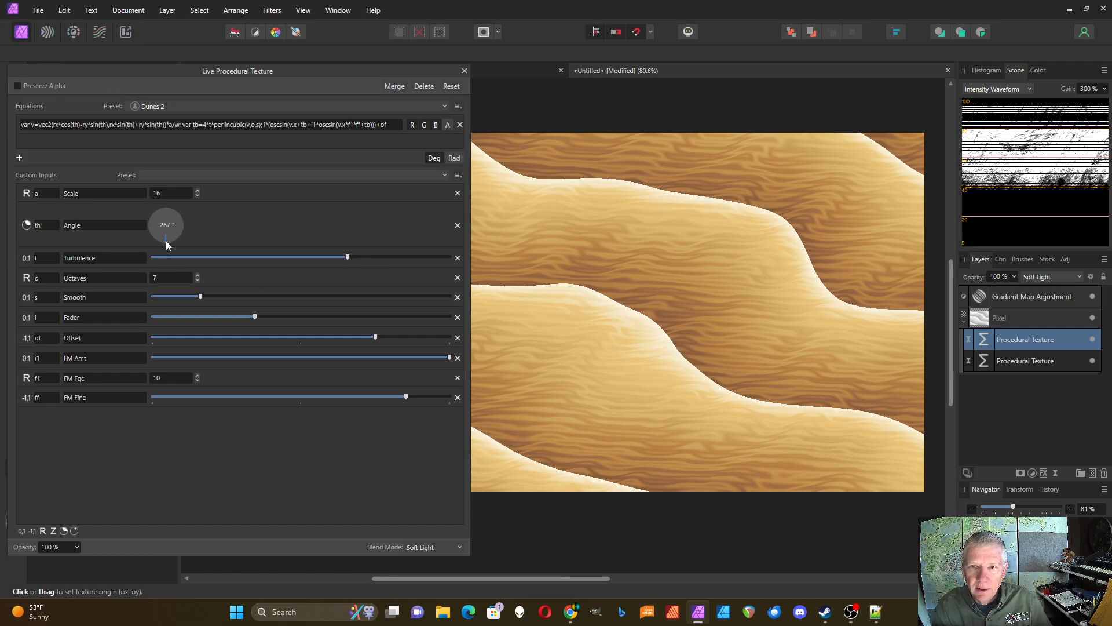
pyautogui.moveTo(166, 241)
pyautogui.mouseDown()
pyautogui.moveTo(154, 241)
pyautogui.moveTo(189, 252)
pyautogui.moveTo(174, 251)
pyautogui.mouseUp()
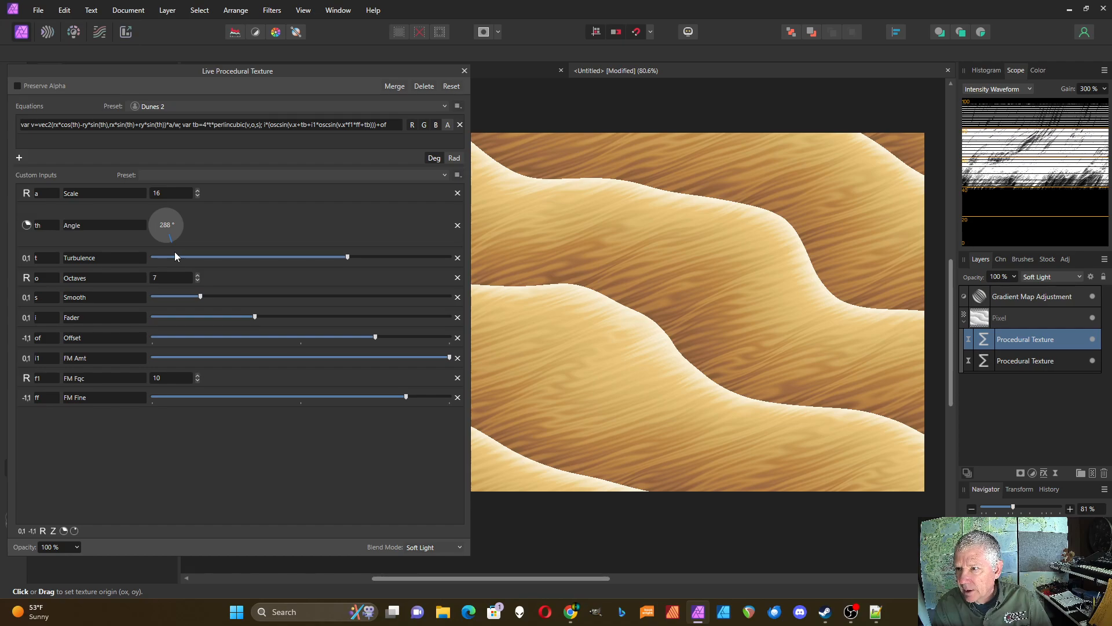
pyautogui.moveTo(174, 251); pyautogui.dragTo(174, 251)
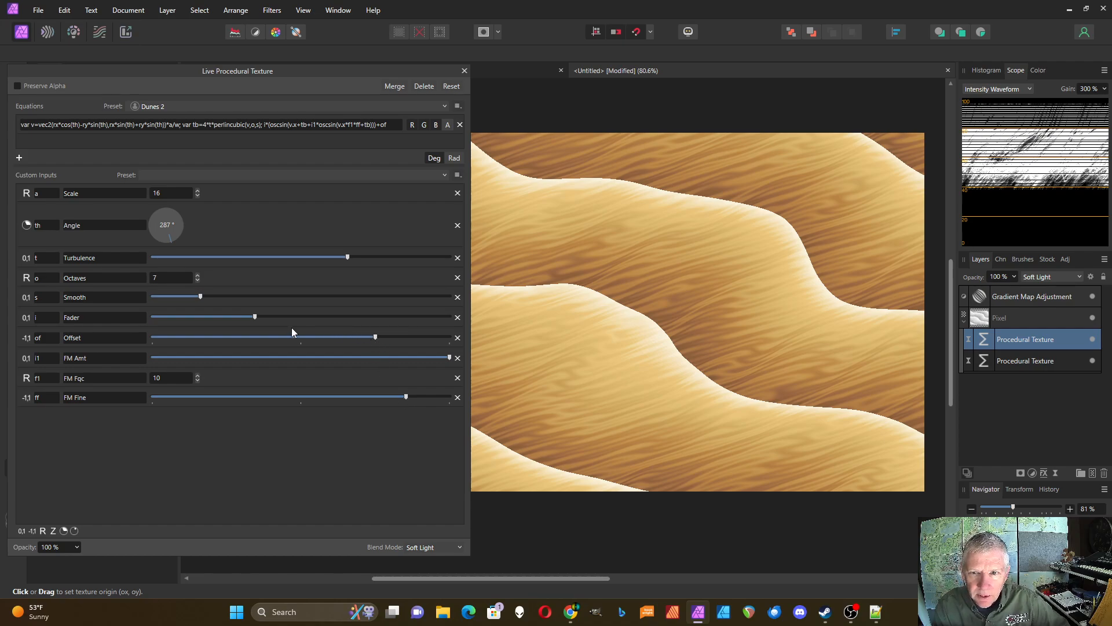
# Change the ripple texture's blend mode to Screen and lower its Offset to just below zero
pyautogui.click(441, 547)
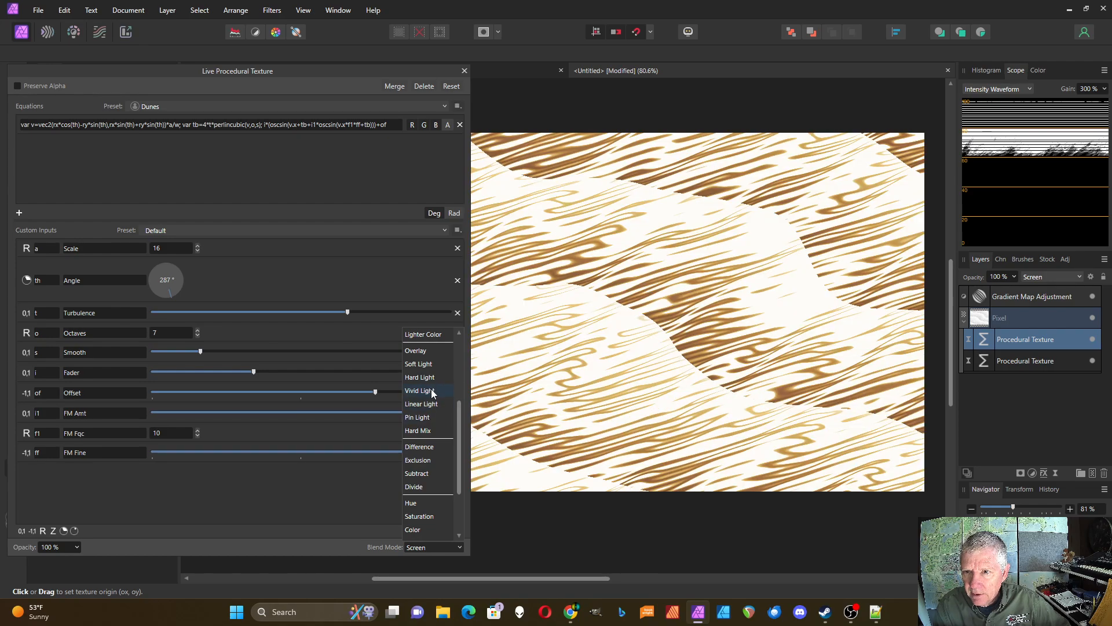
pyautogui.scroll(3, 431, 385)
pyautogui.click(425, 401)
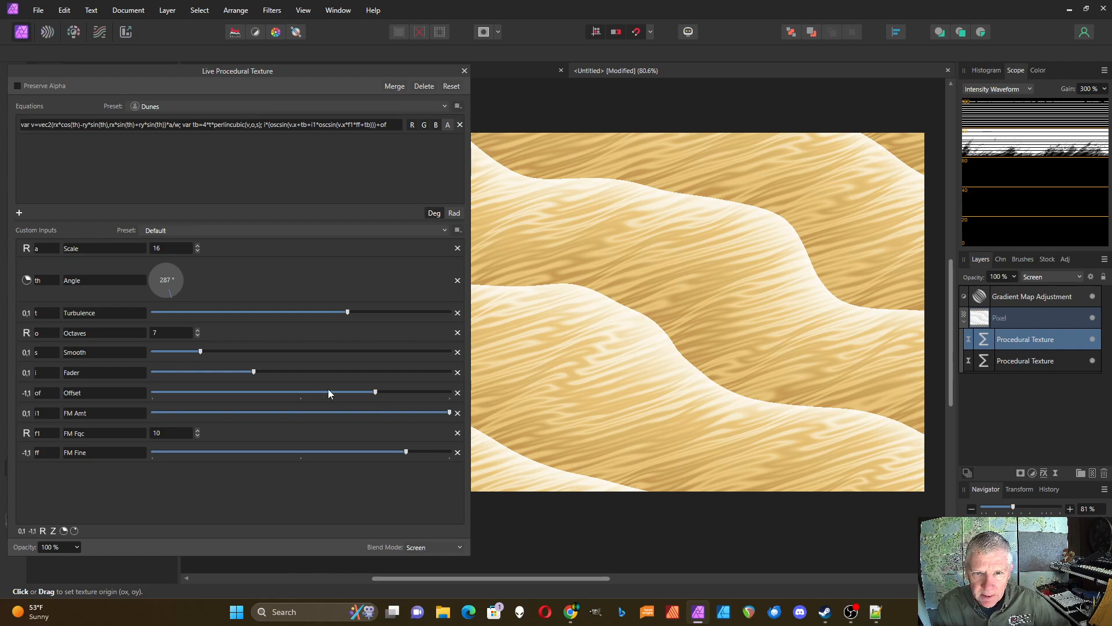
pyautogui.moveTo(374, 391); pyautogui.dragTo(280, 394)
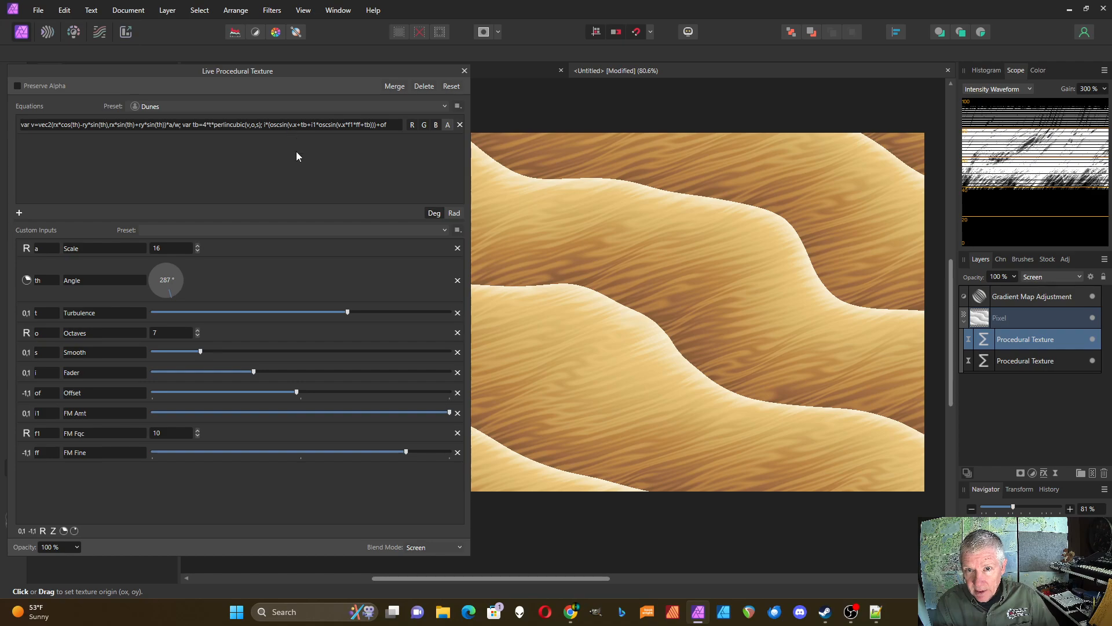
pyautogui.click(464, 71)
# Add a third live Procedural Texture to the Pixel layer, load the Long Perlin preset and enlarge the custom inputs area
pyautogui.click(985, 319)
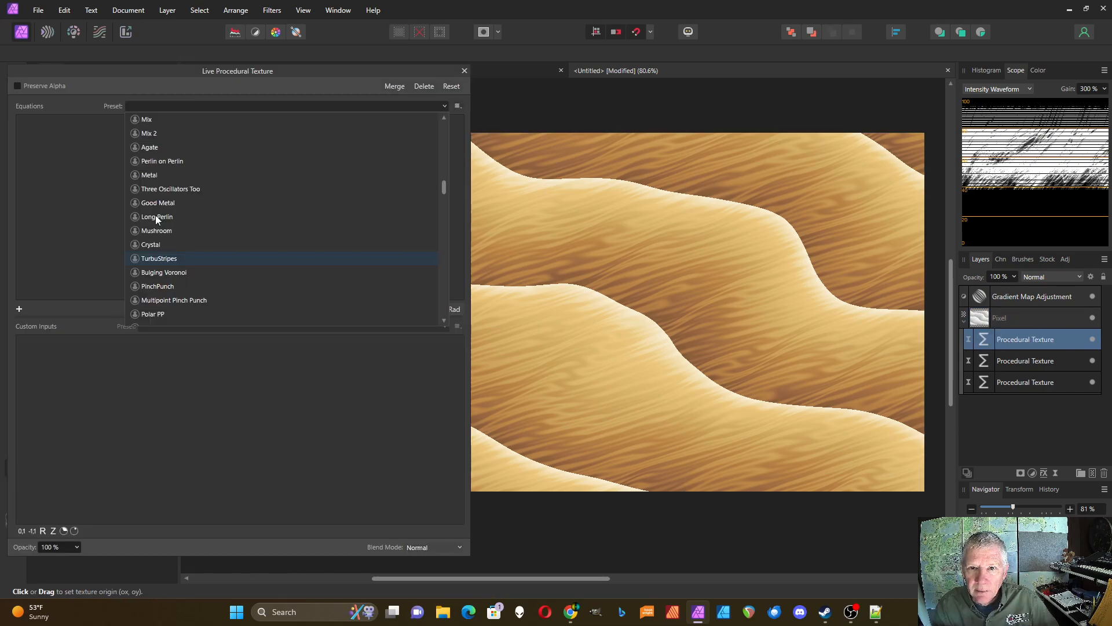
pyautogui.click(156, 217)
pyautogui.moveTo(241, 318); pyautogui.dragTo(237, 165)
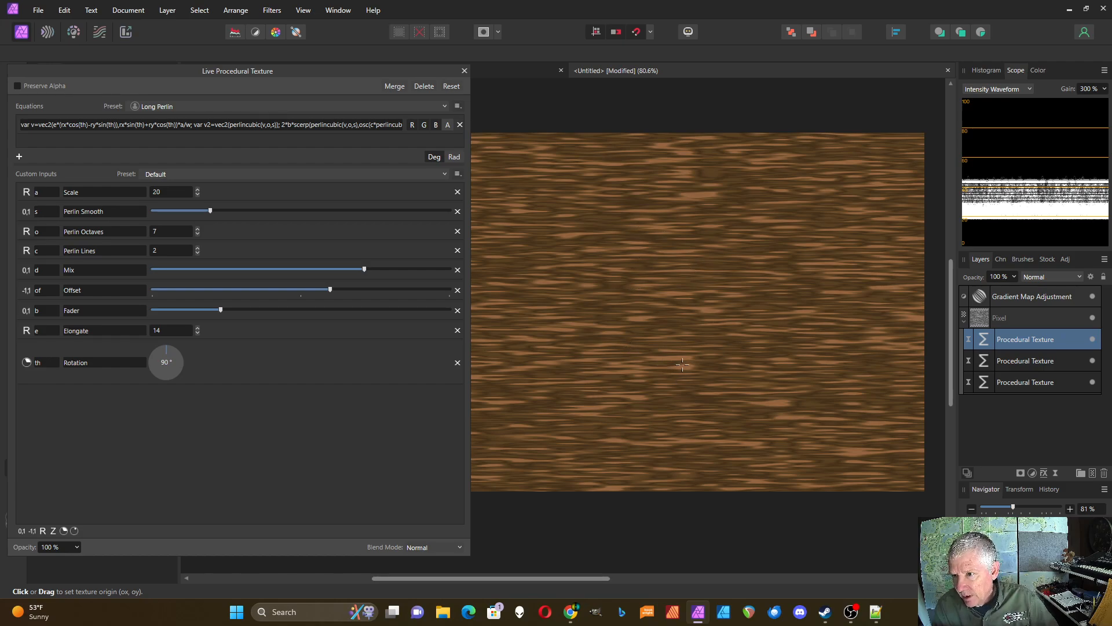
# Set the Long Perlin texture's Elongate to 2, trying 3 first
pyautogui.click(167, 329)
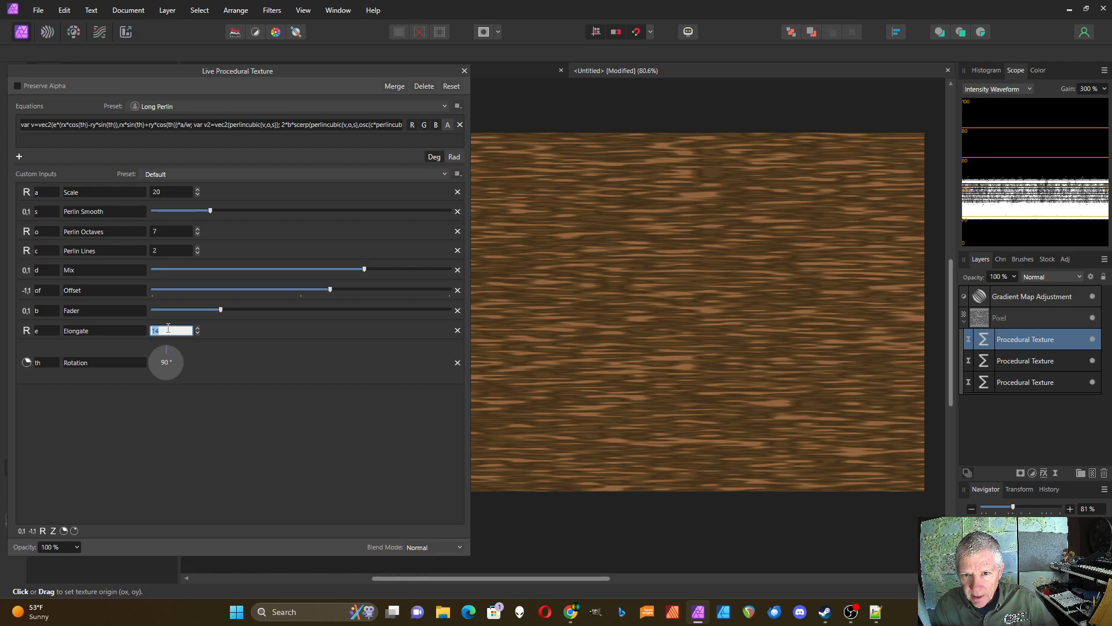
pyautogui.write('3')
pyautogui.press('Return')
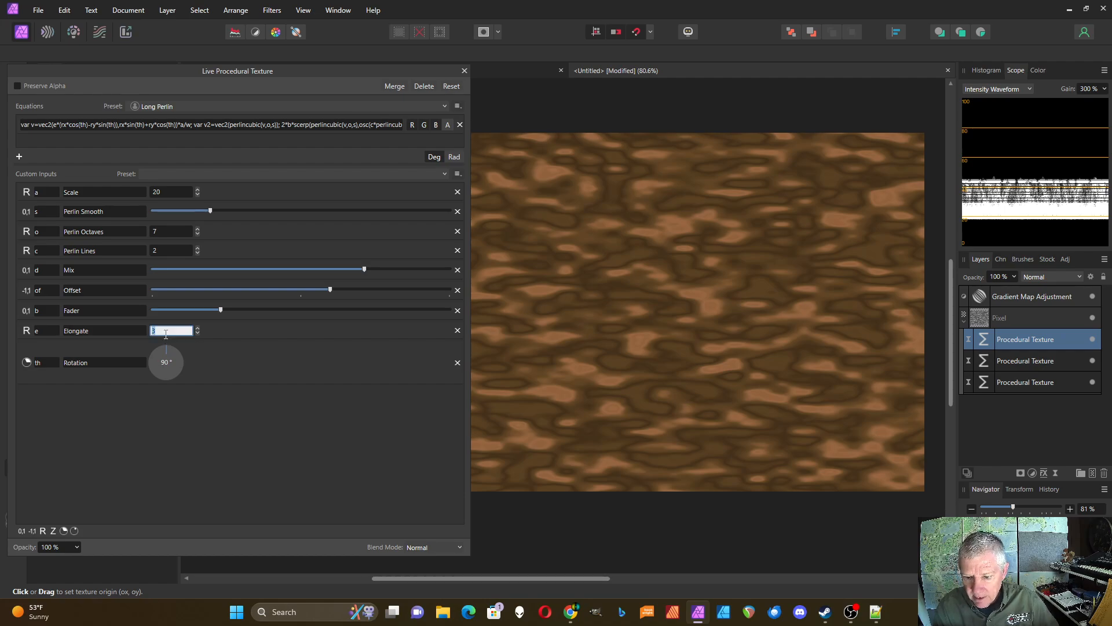
pyautogui.write('2')
pyautogui.press('Return')
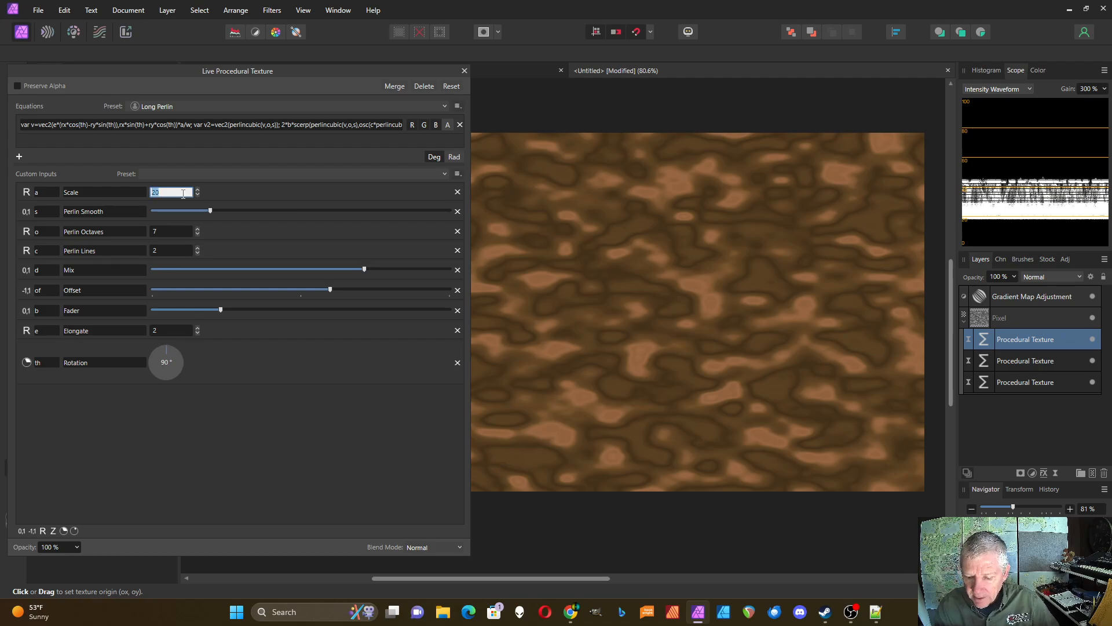
# Set the Long Perlin texture's Scale to 300 and its blend mode to Screen
pyautogui.write('300')
pyautogui.press('Return')
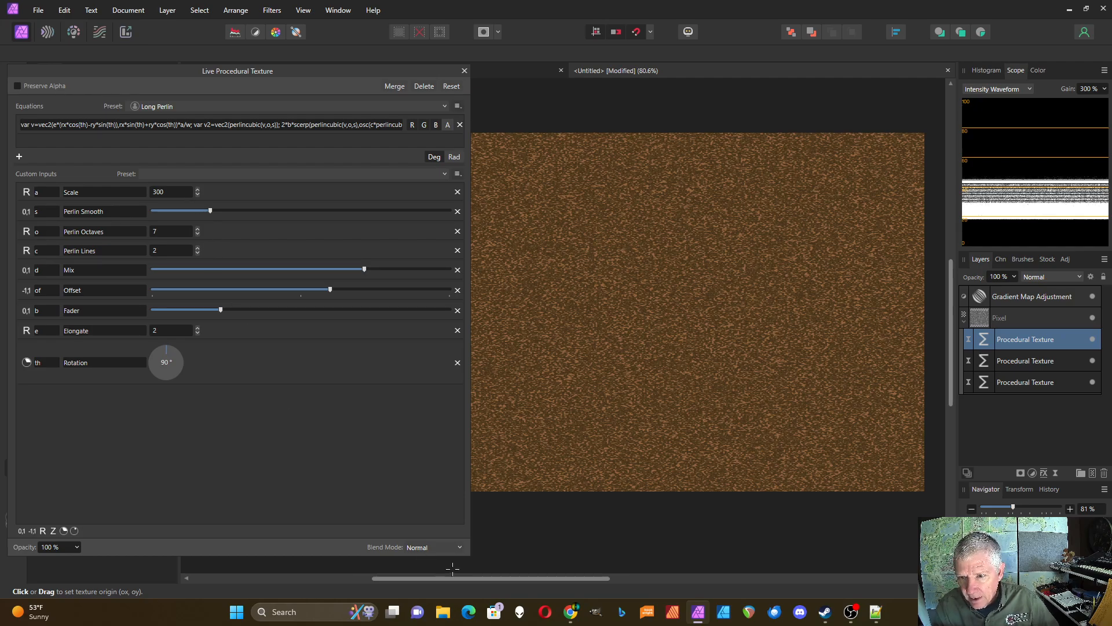
pyautogui.click(458, 548)
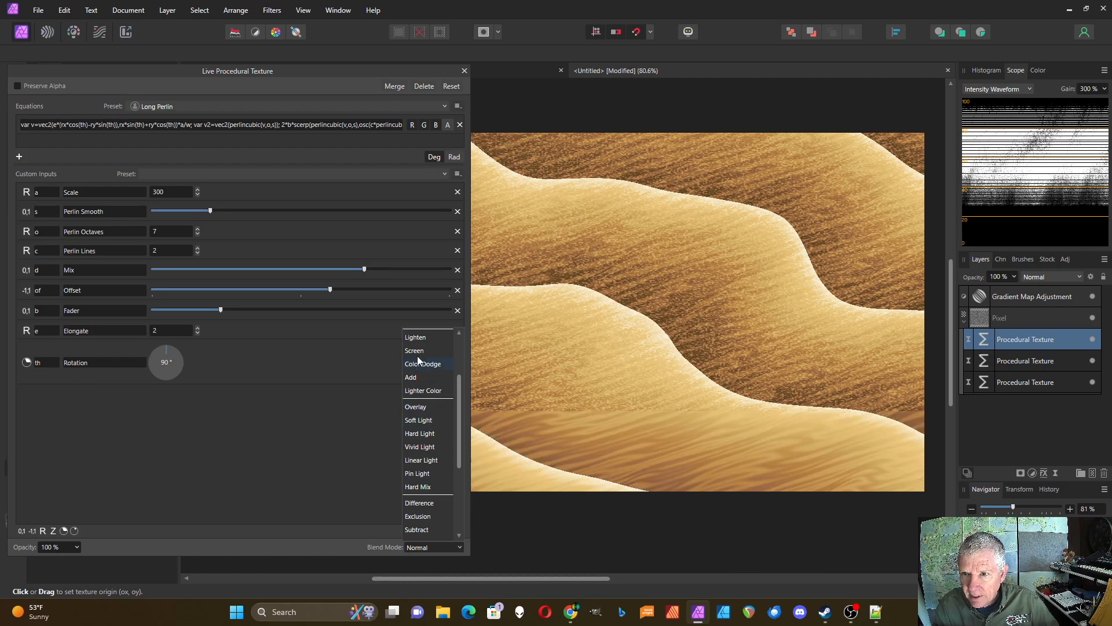
pyautogui.scroll(2, 418, 361)
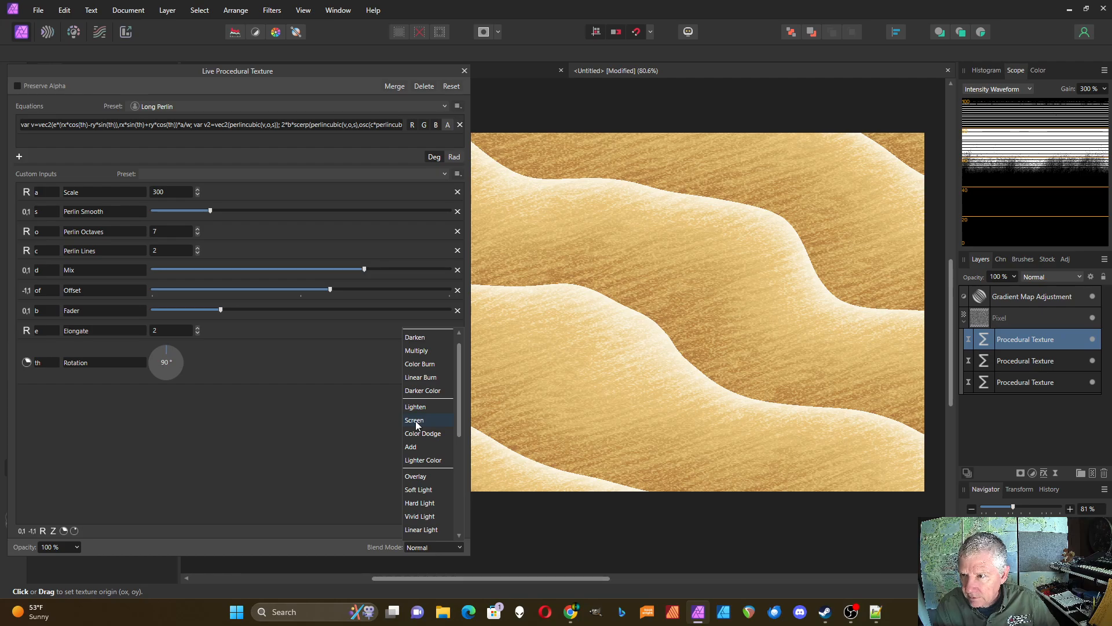
pyautogui.click(415, 420)
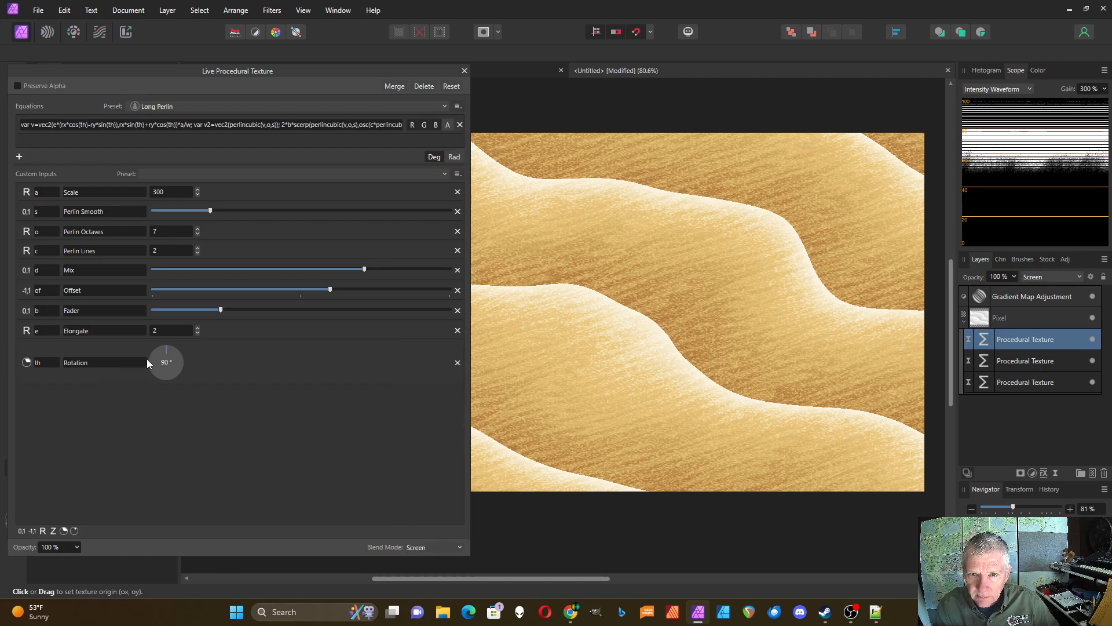
# Set the Long Perlin texture's Rotation to 151° and slightly lower its Fader and Offset
pyautogui.moveTo(168, 349); pyautogui.dragTo(135, 346)
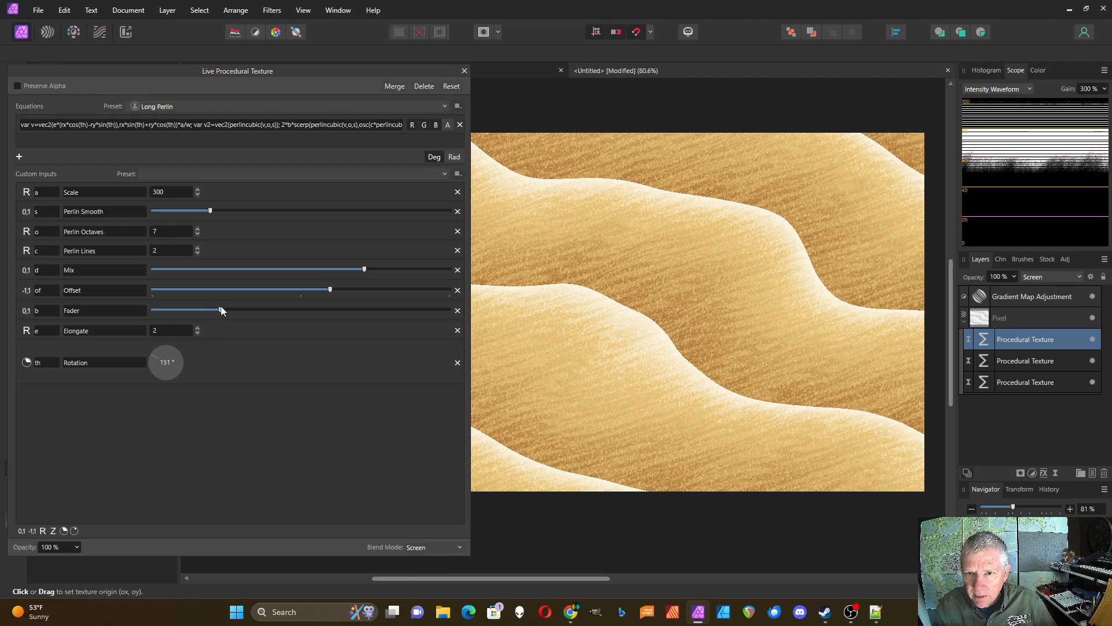
pyautogui.moveTo(221, 311)
pyautogui.mouseDown()
pyautogui.moveTo(187, 311)
pyautogui.moveTo(205, 311)
pyautogui.mouseUp()
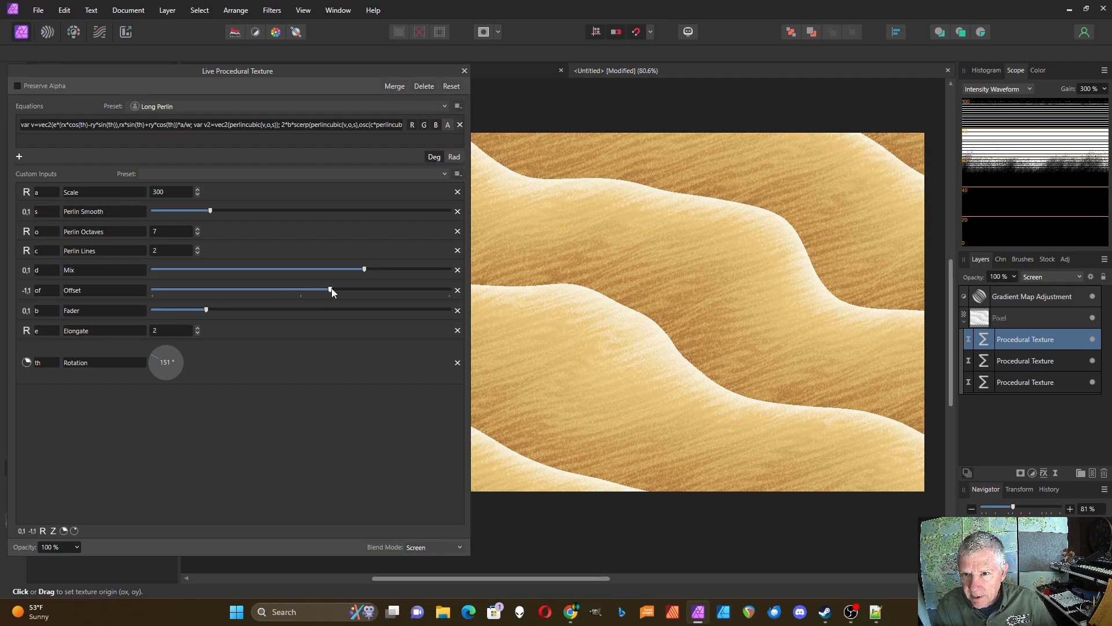
pyautogui.moveTo(330, 290)
pyautogui.mouseDown()
pyautogui.moveTo(305, 290)
pyautogui.moveTo(321, 290)
pyautogui.mouseUp()
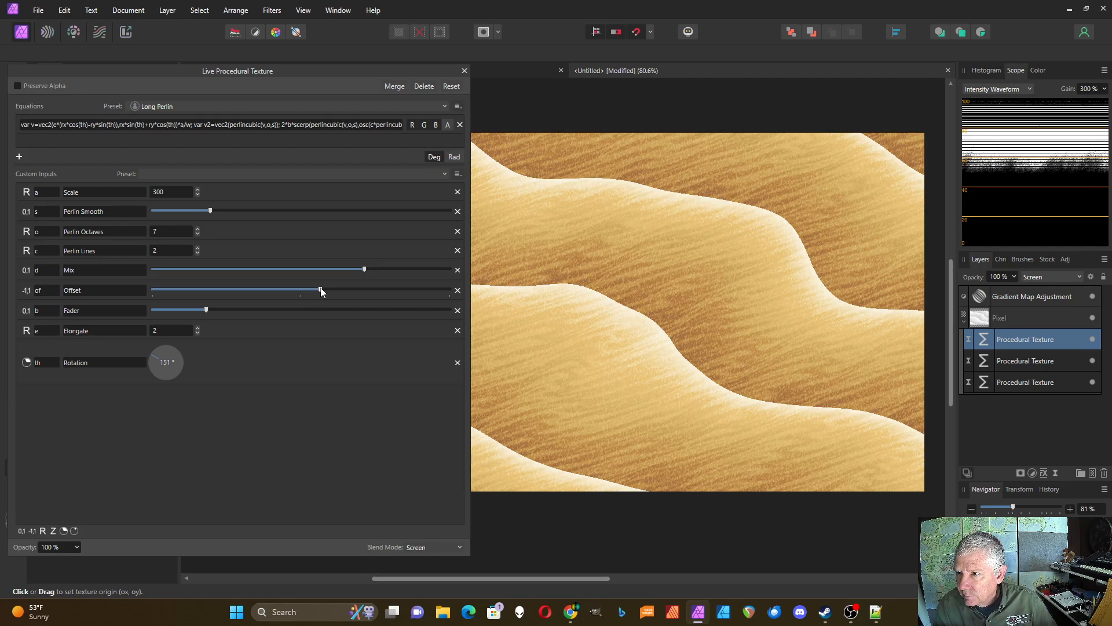
# Reduce the Long Perlin texture's opacity to 82% and close its settings
pyautogui.click(79, 545)
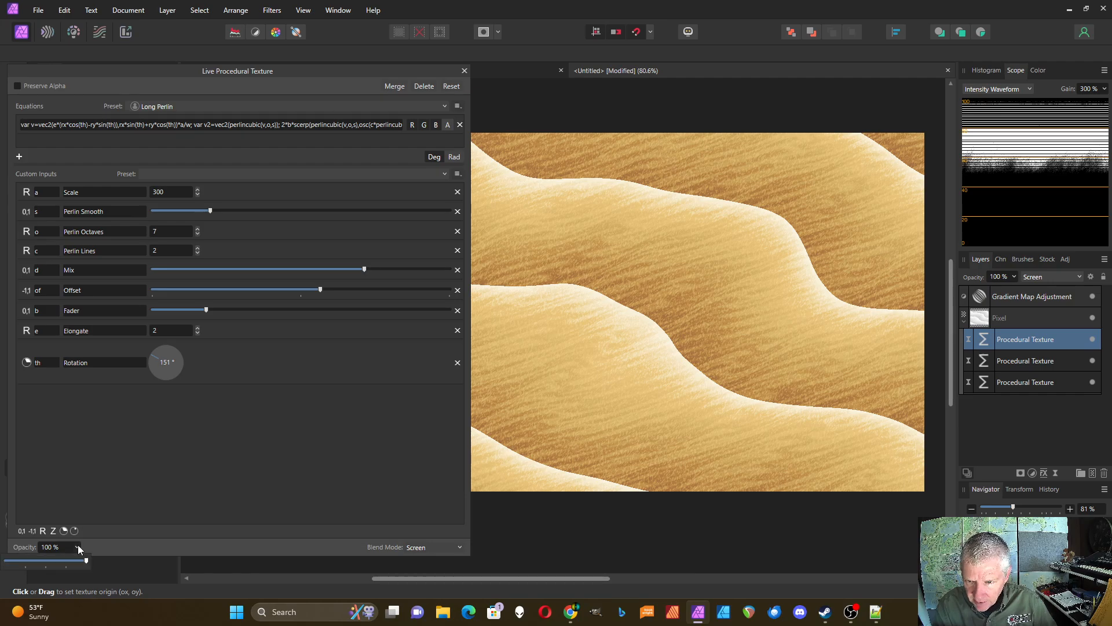
pyautogui.moveTo(87, 560)
pyautogui.mouseDown()
pyautogui.moveTo(6, 560)
pyautogui.moveTo(72, 561)
pyautogui.mouseUp()
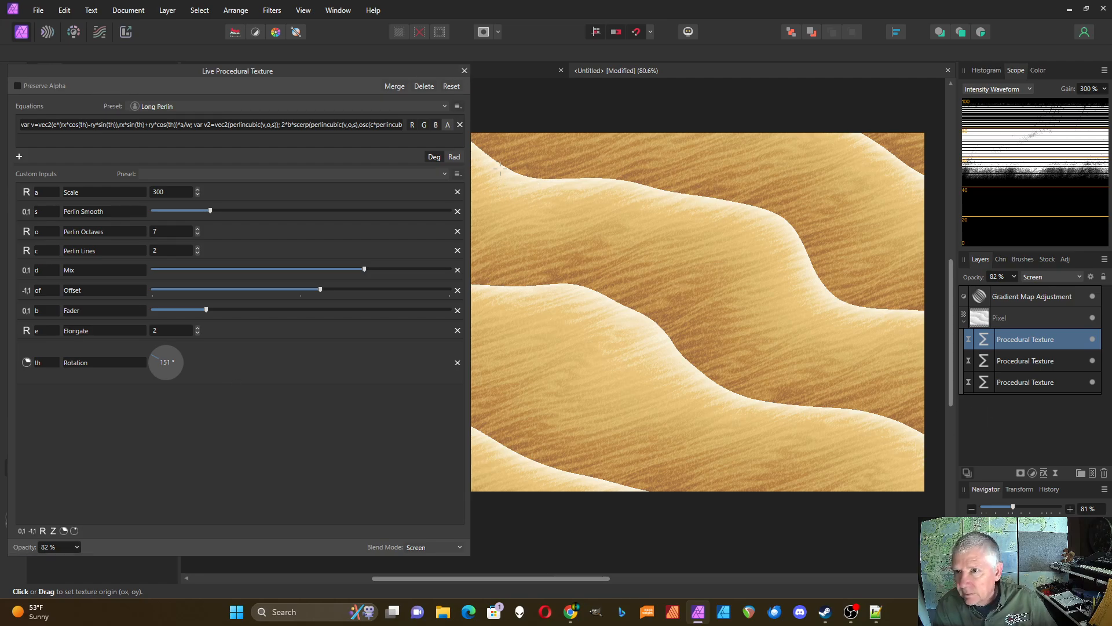
pyautogui.click(464, 72)
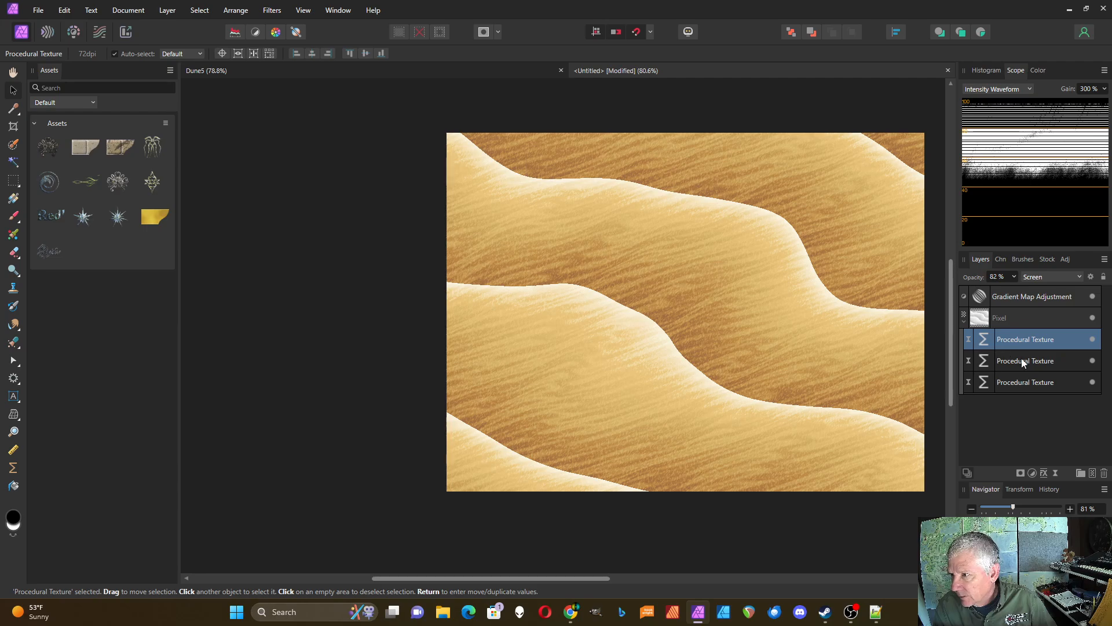
# Try a lower opacity on the Dunes 2 ripple texture, then restore it to 100%
pyautogui.doubleClick(983, 361)
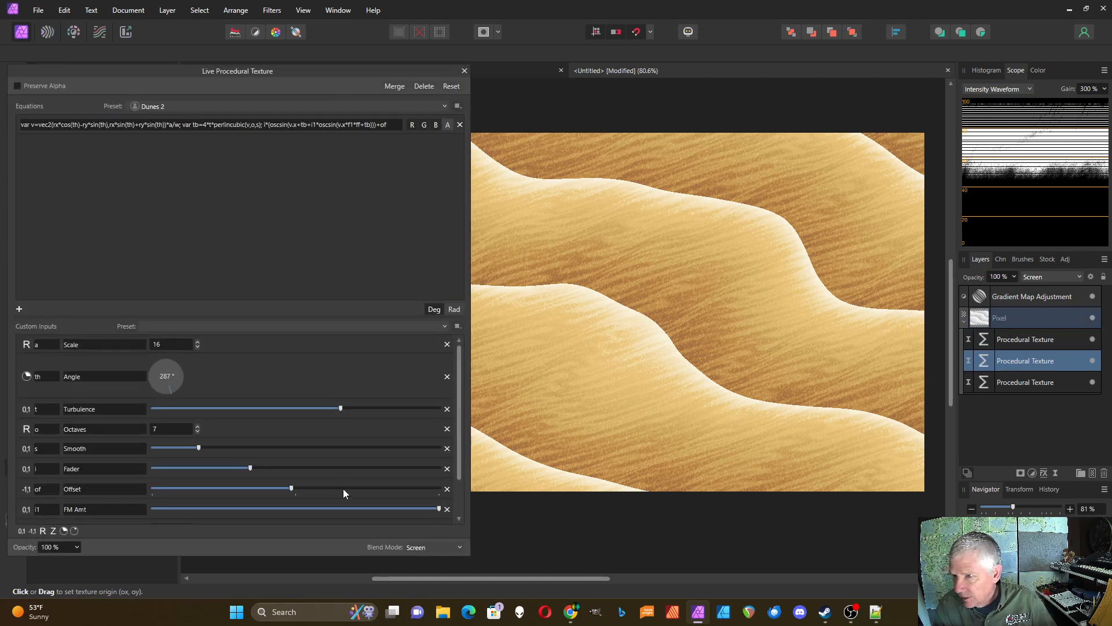
pyautogui.click(75, 547)
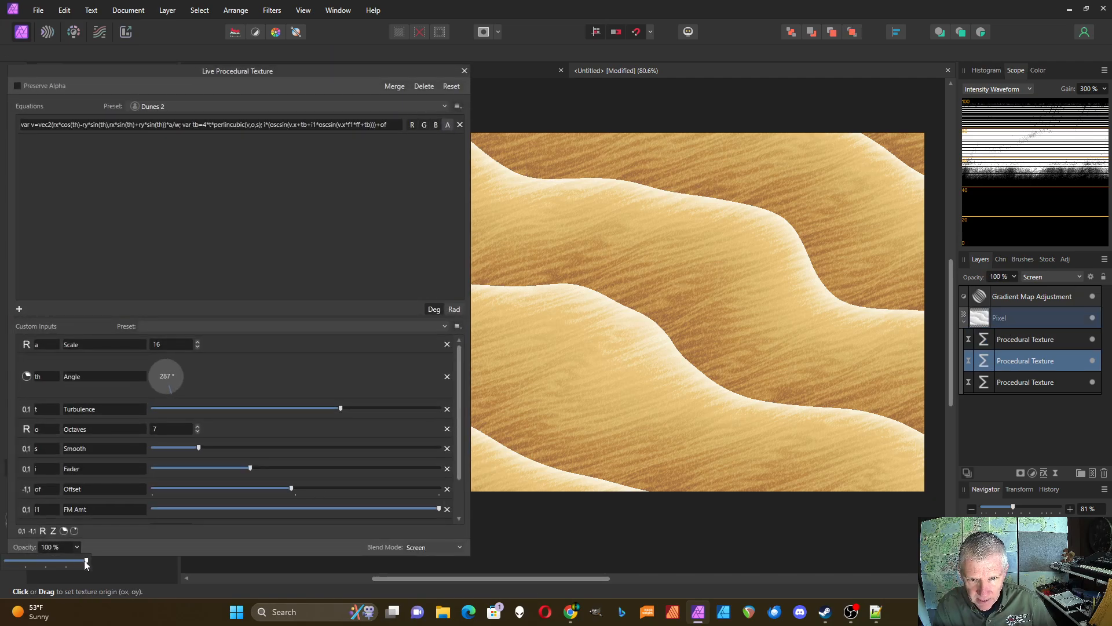
pyautogui.moveTo(88, 560); pyautogui.dragTo(25, 573)
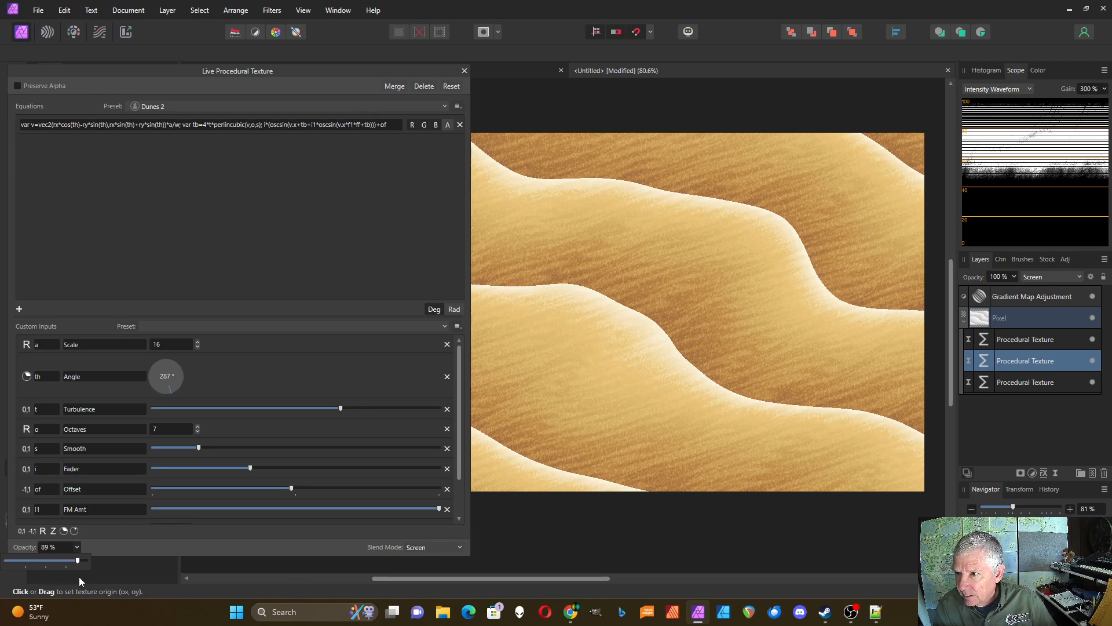
pyautogui.moveTo(79, 576); pyautogui.dragTo(88, 578)
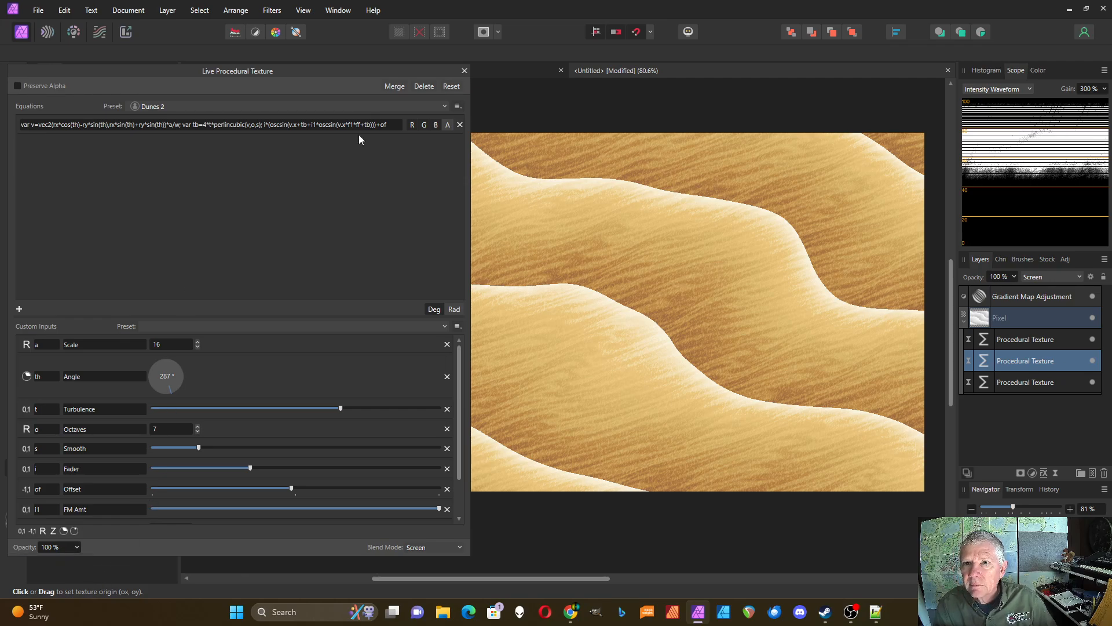
pyautogui.click(464, 69)
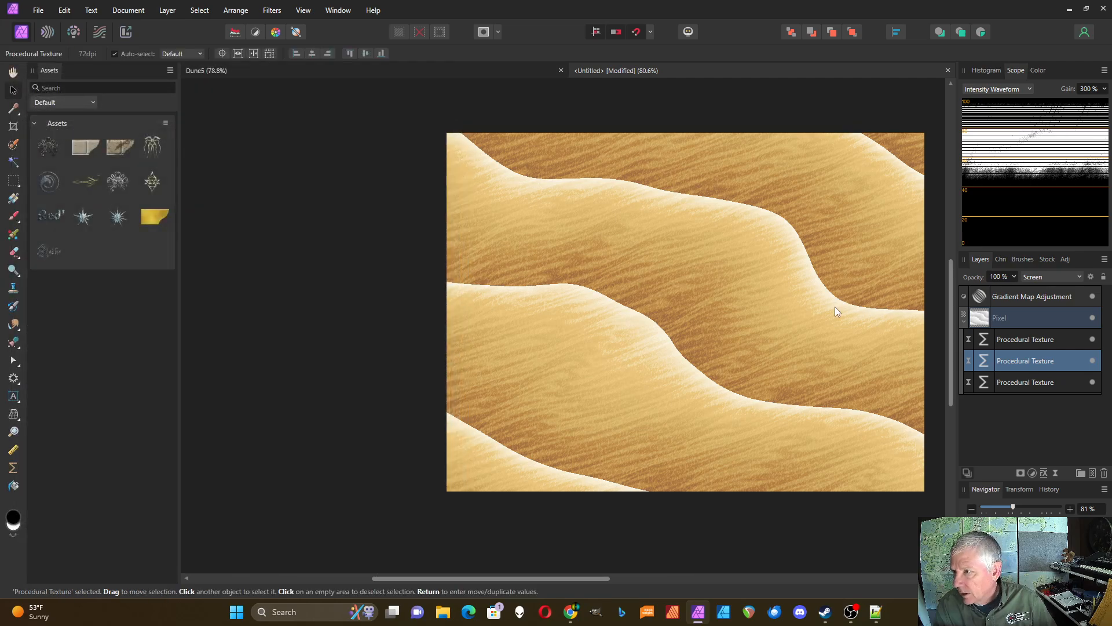
# Add a live Gaussian Blur above the Gradient Map adjustment with a radius of 0.2 px
pyautogui.doubleClick(984, 296)
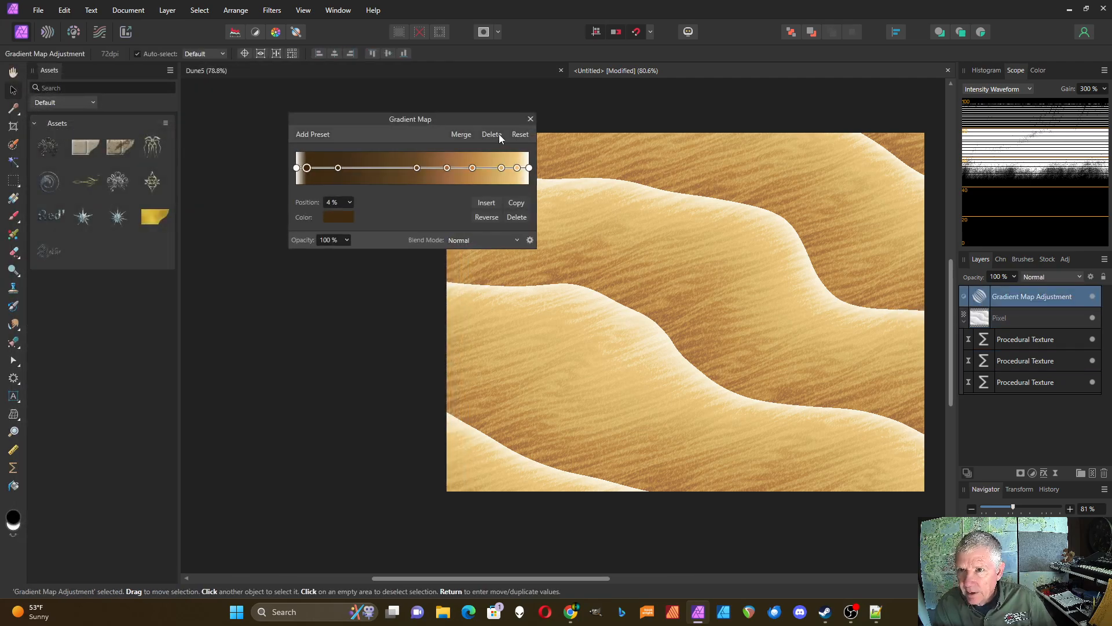
pyautogui.click(530, 120)
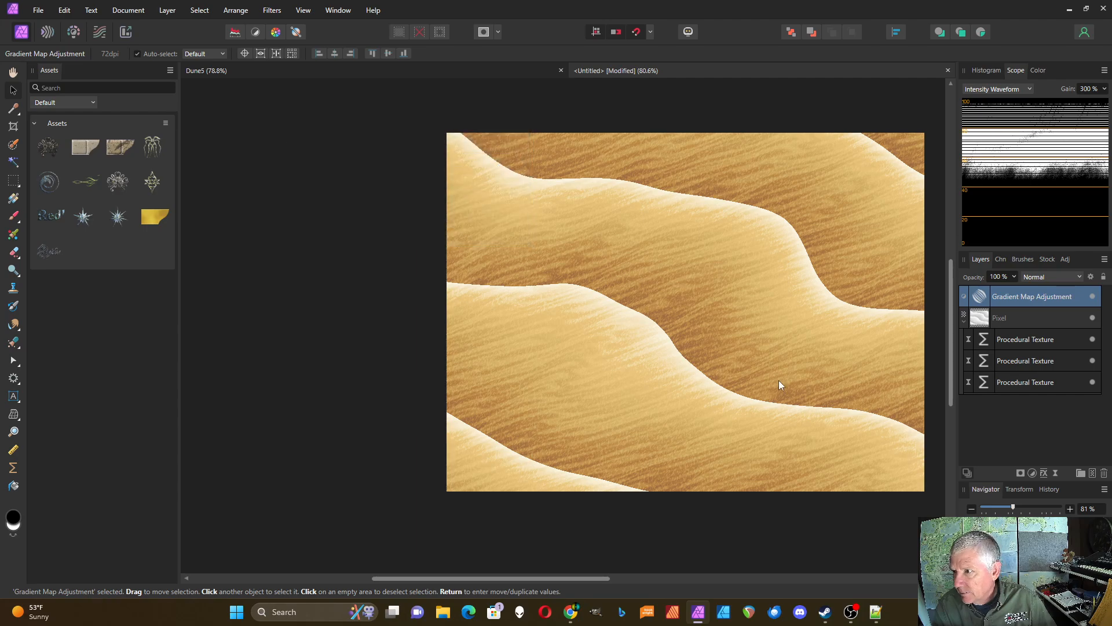
pyautogui.click(1055, 472)
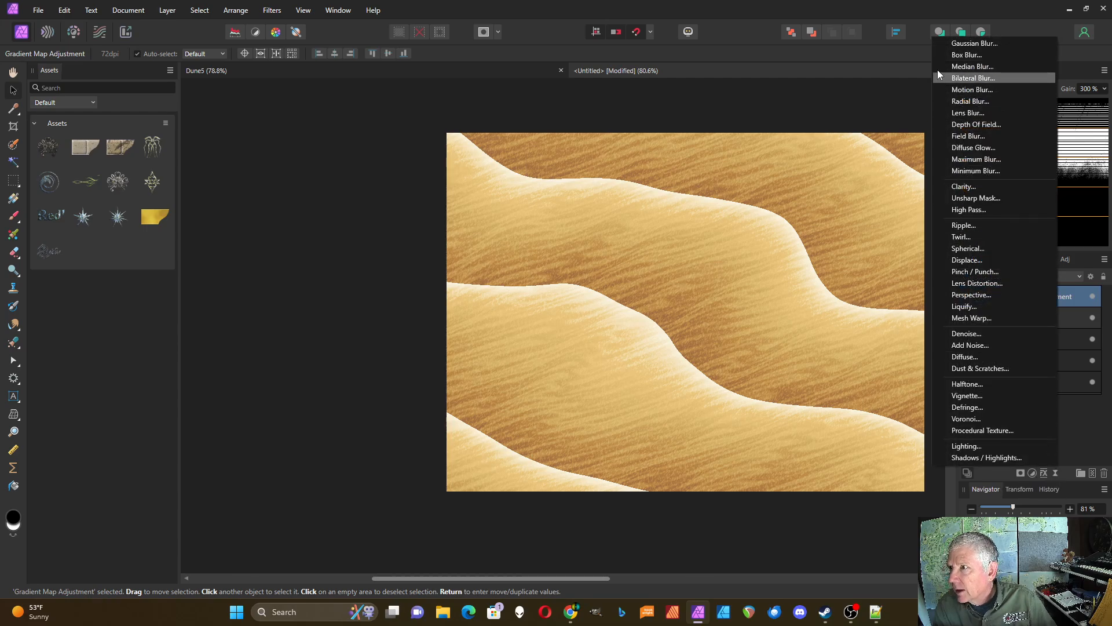
pyautogui.click(975, 44)
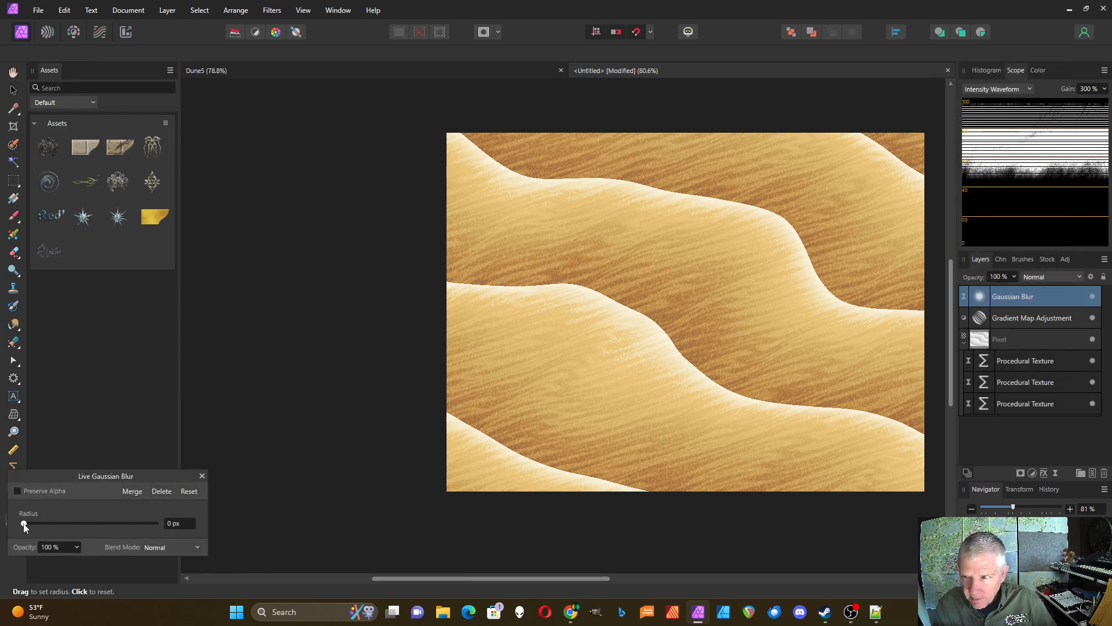
pyautogui.moveTo(24, 525); pyautogui.dragTo(32, 524)
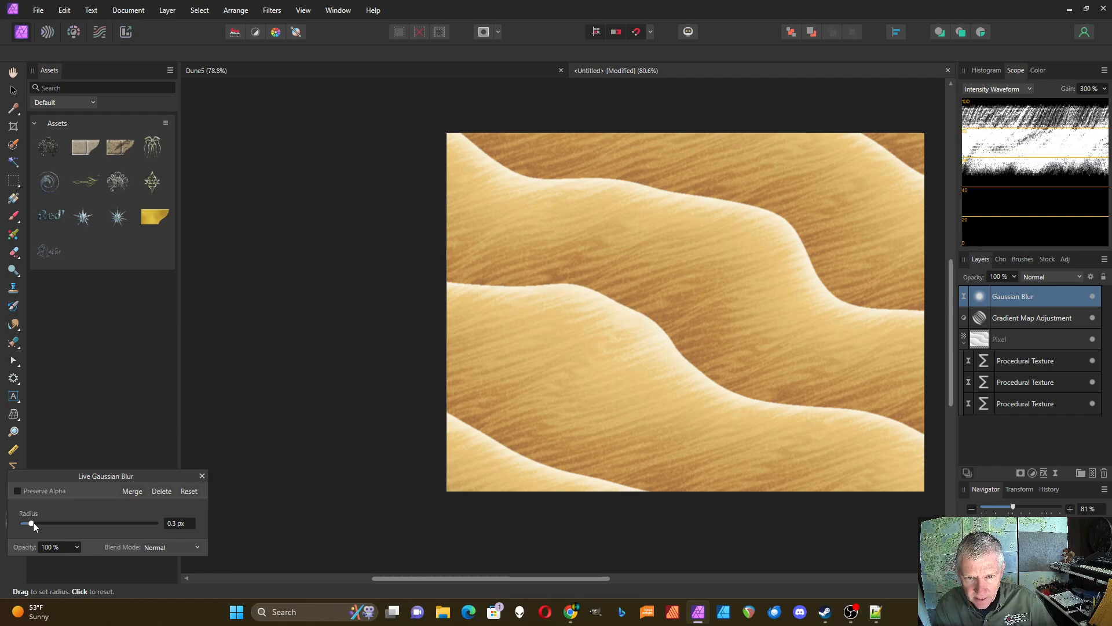
pyautogui.moveTo(32, 525); pyautogui.dragTo(28, 527)
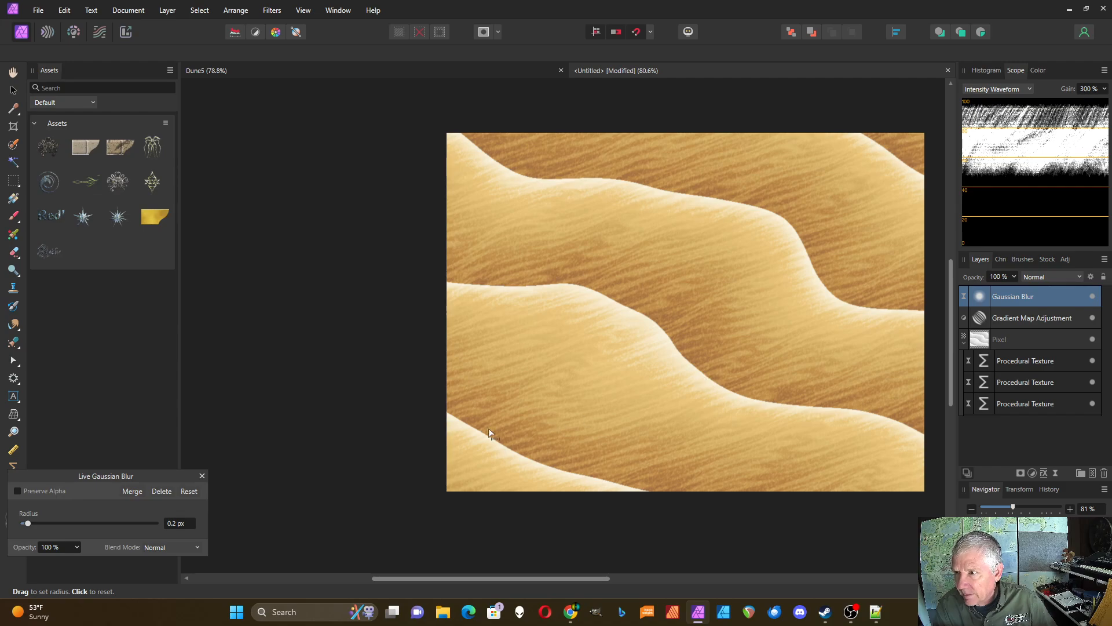
pyautogui.click(202, 476)
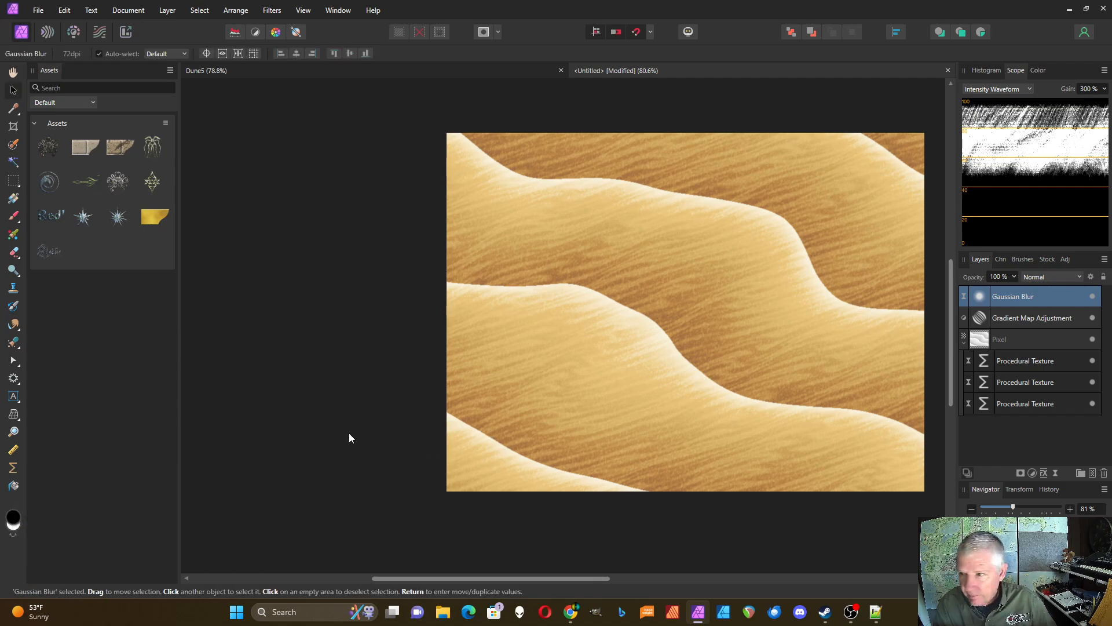